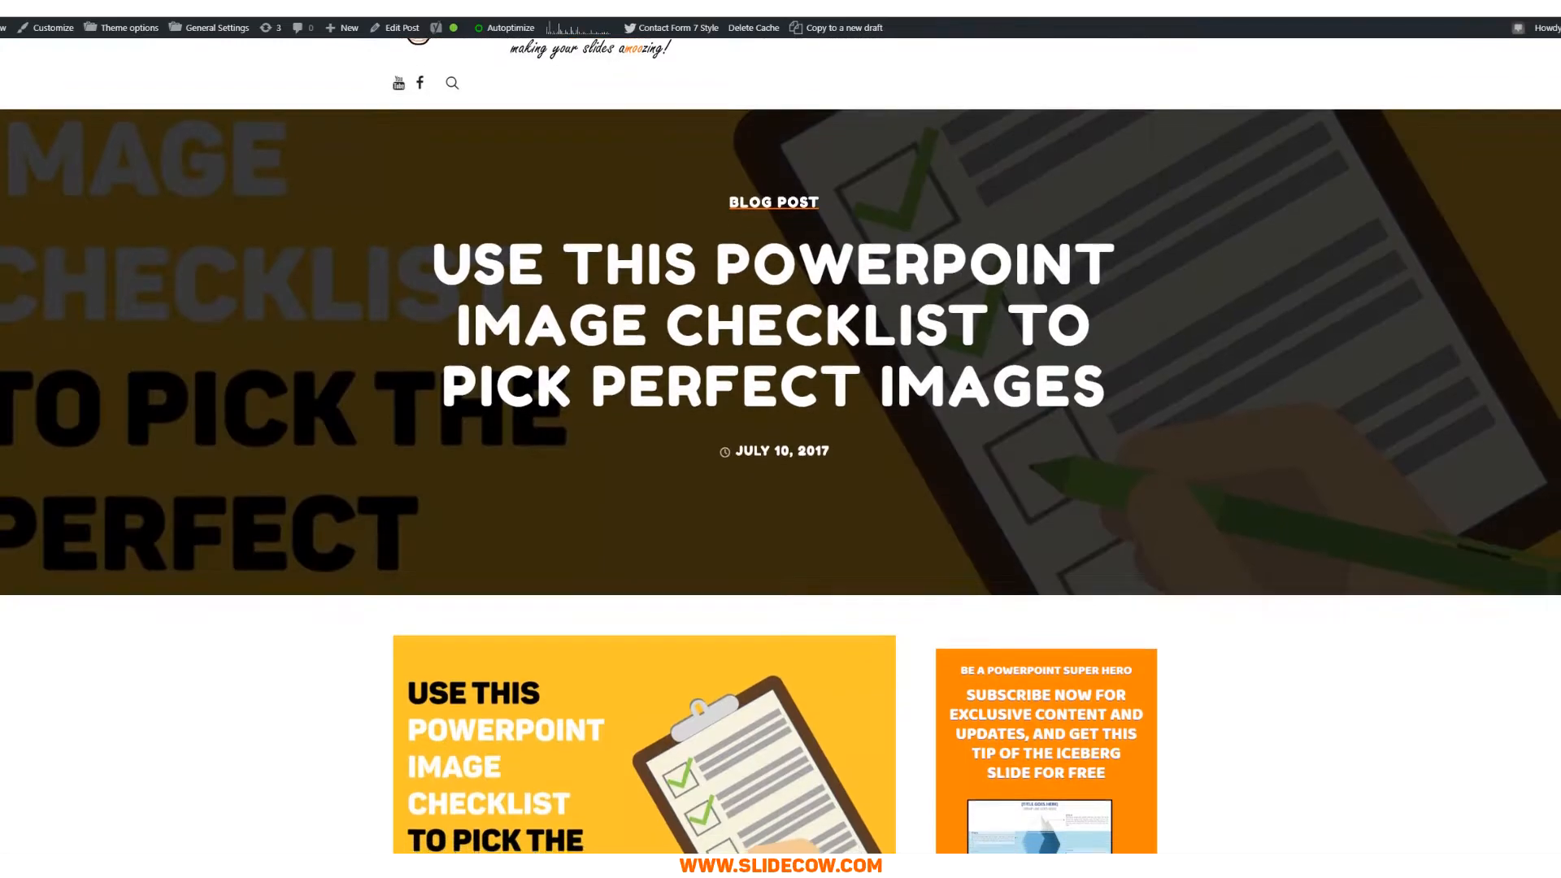
# Step: Scroll down through the image checklist sections of the SlideCow blog post
pyautogui.scroll(-3, 780, 447)
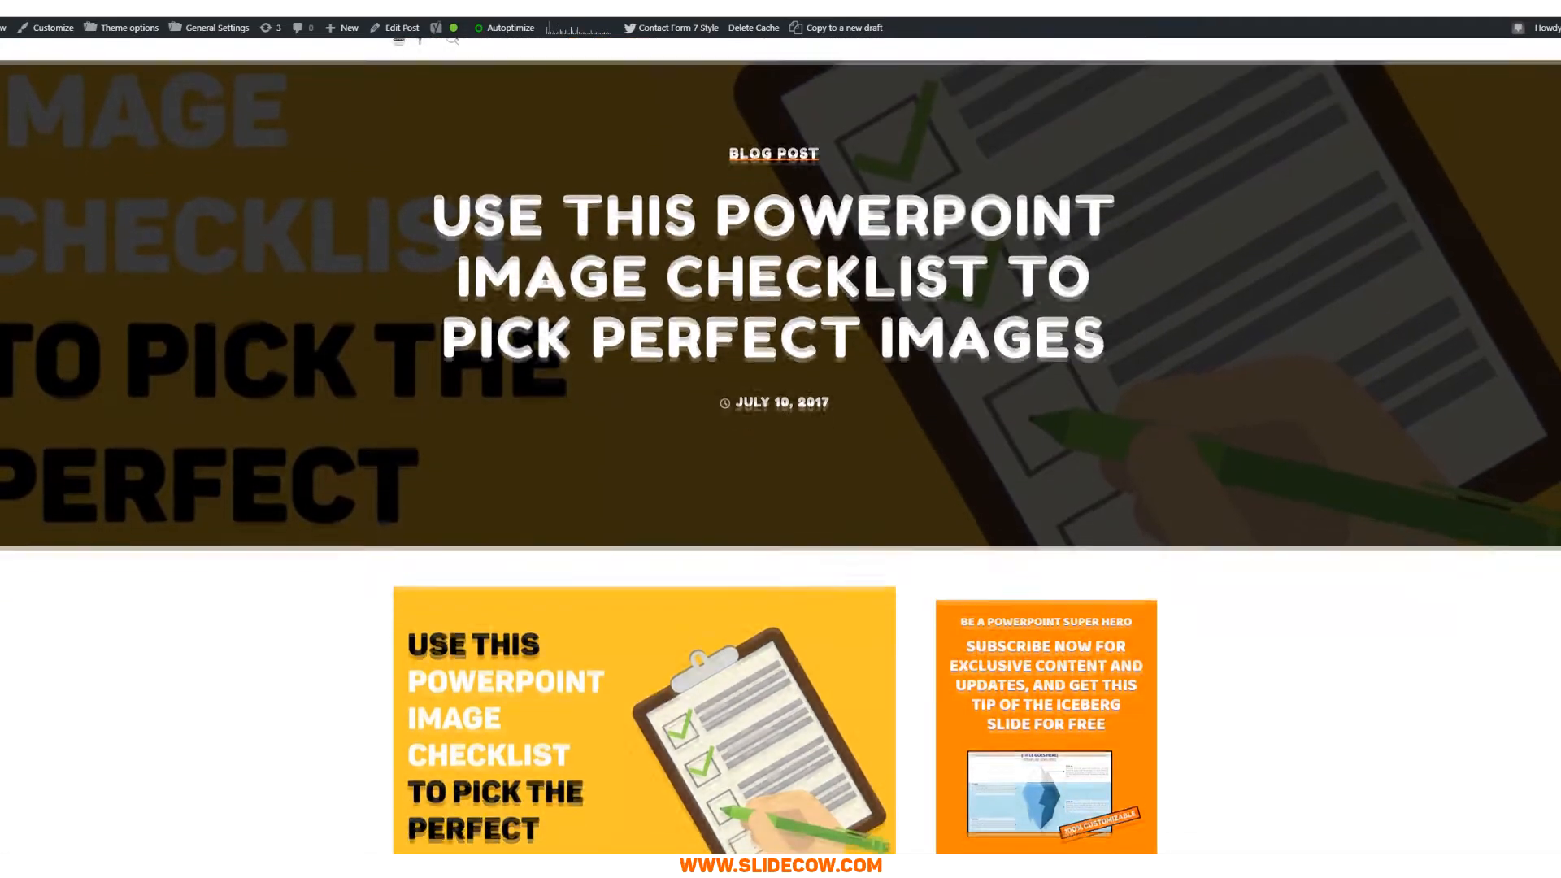
pyautogui.scroll(-3, 780, 447)
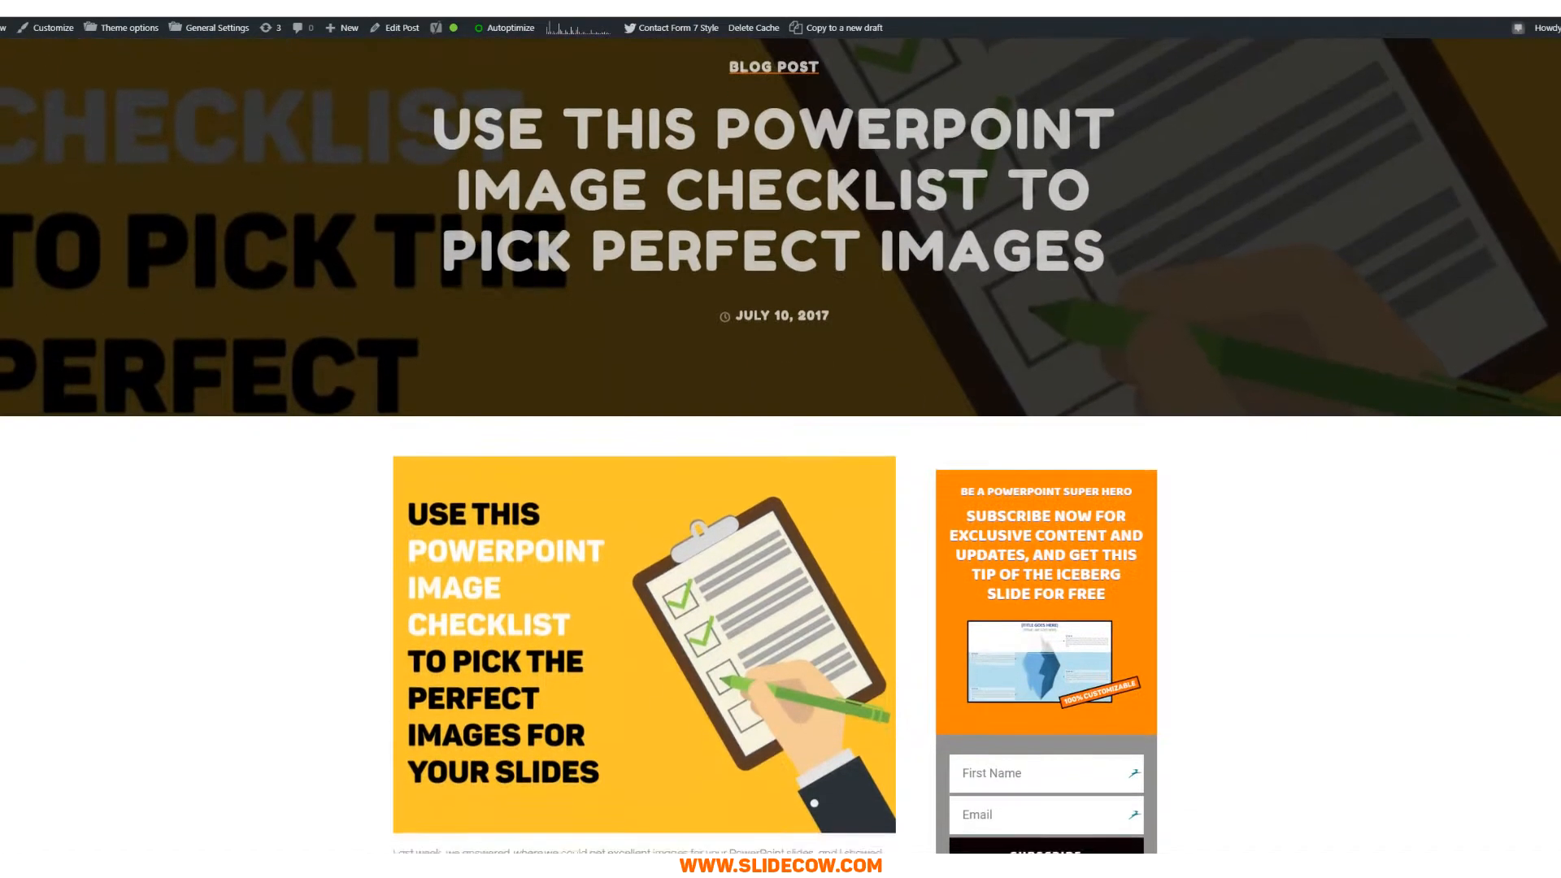
pyautogui.scroll(-3, 781, 447)
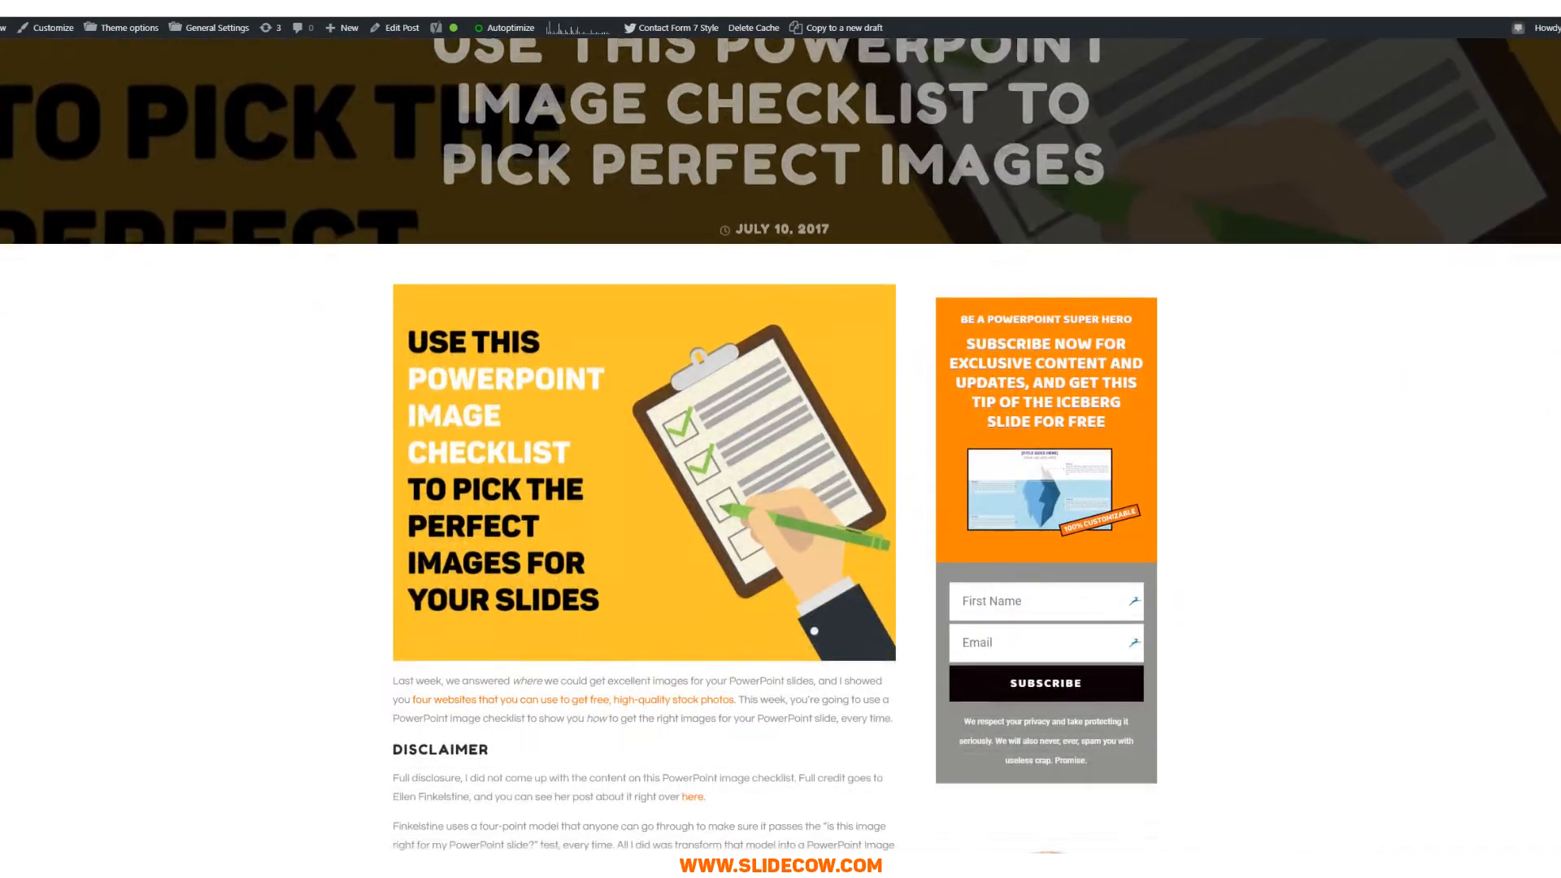
pyautogui.scroll(-3, 780, 447)
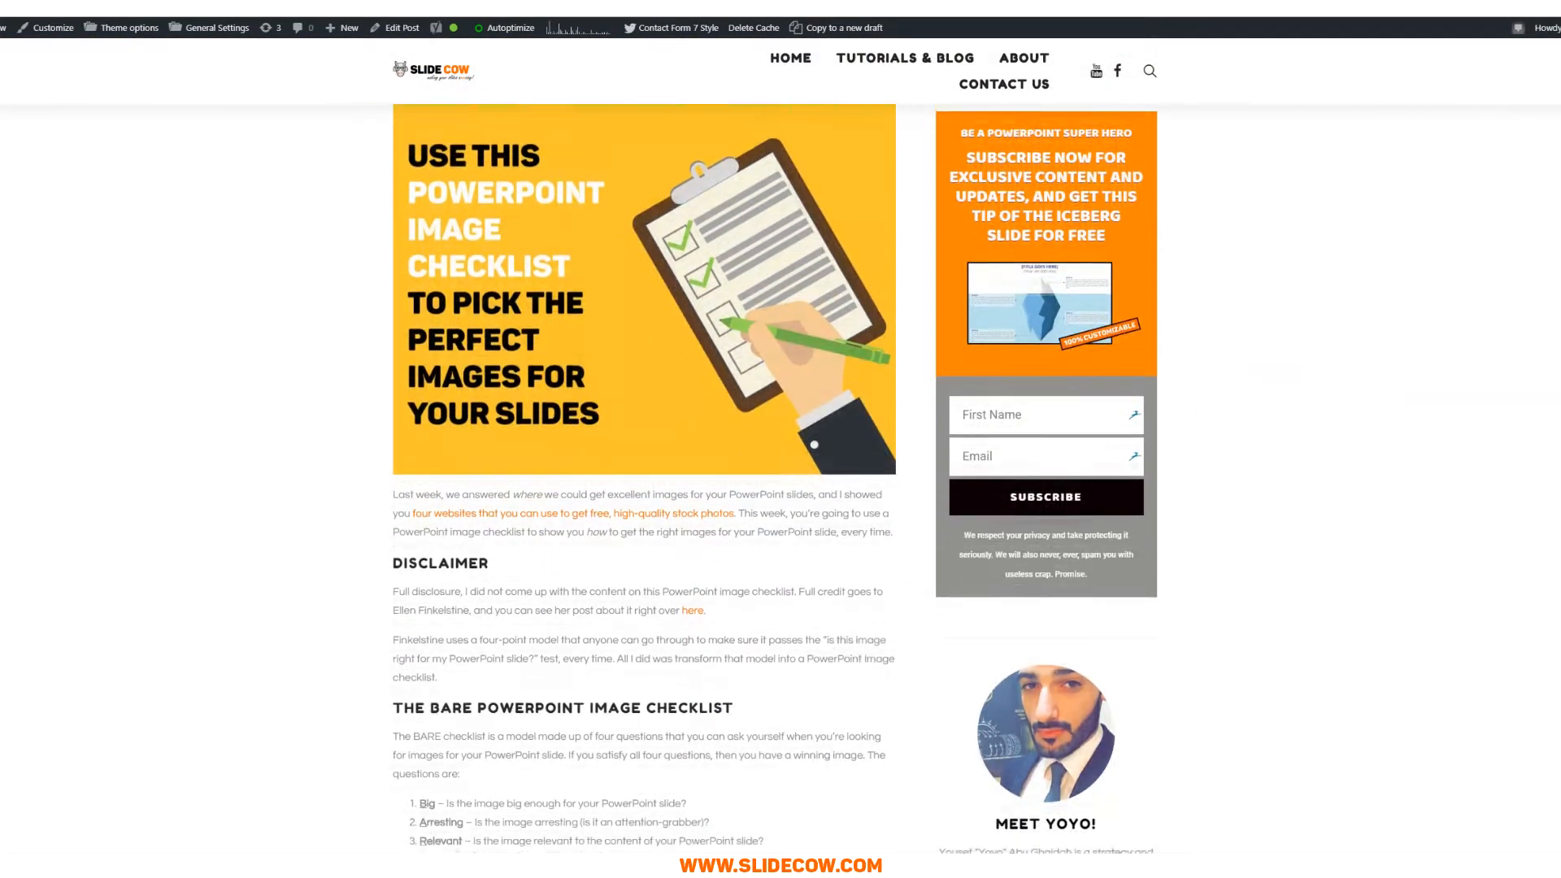
pyautogui.scroll(-3, 780, 447)
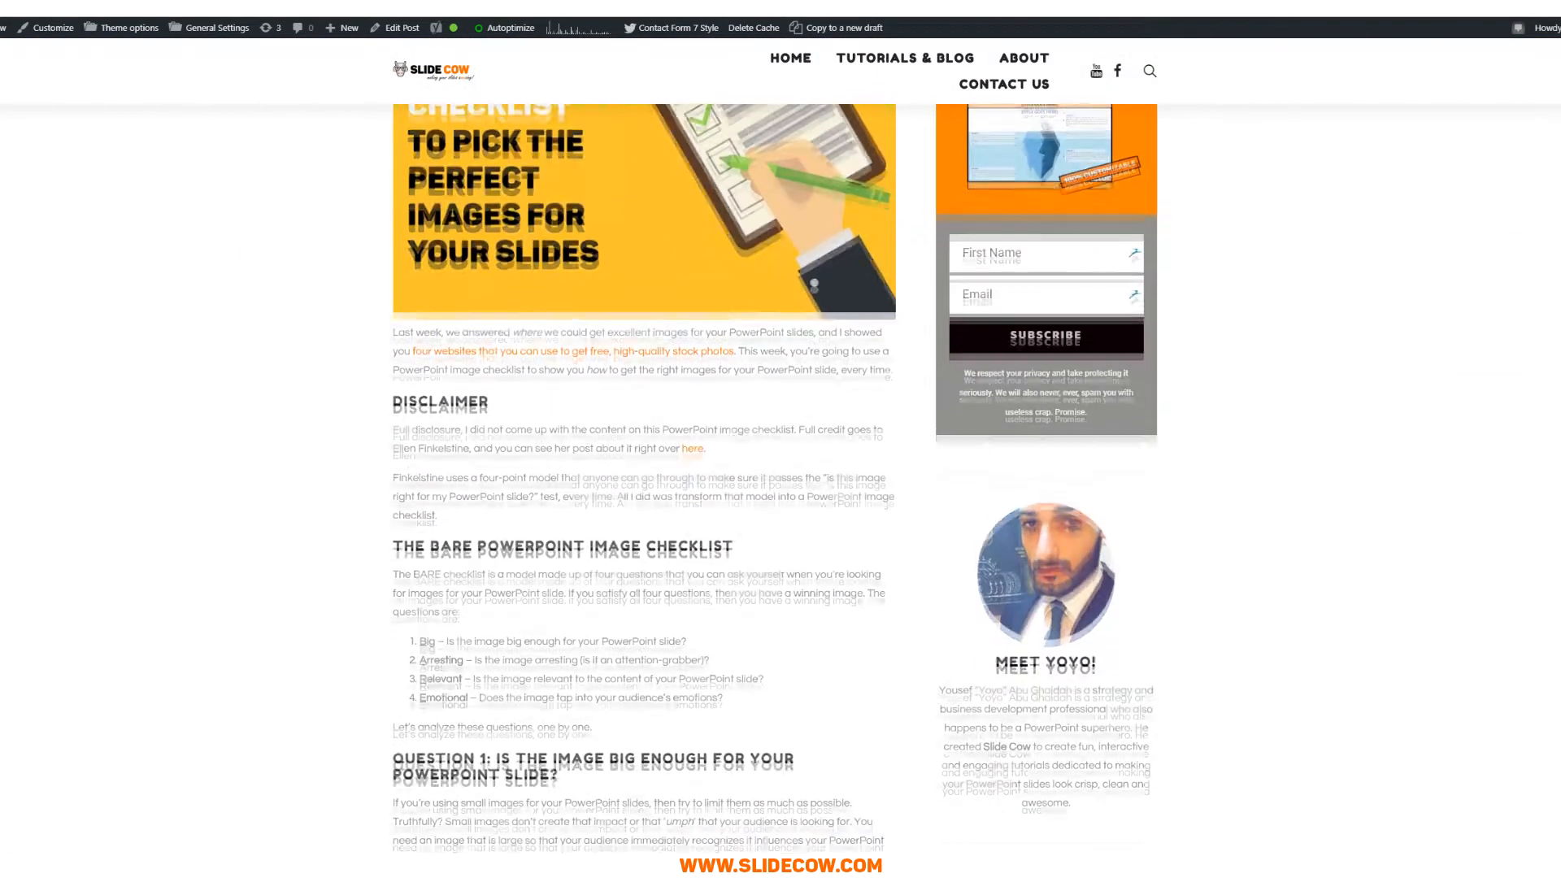
pyautogui.scroll(-3, 781, 447)
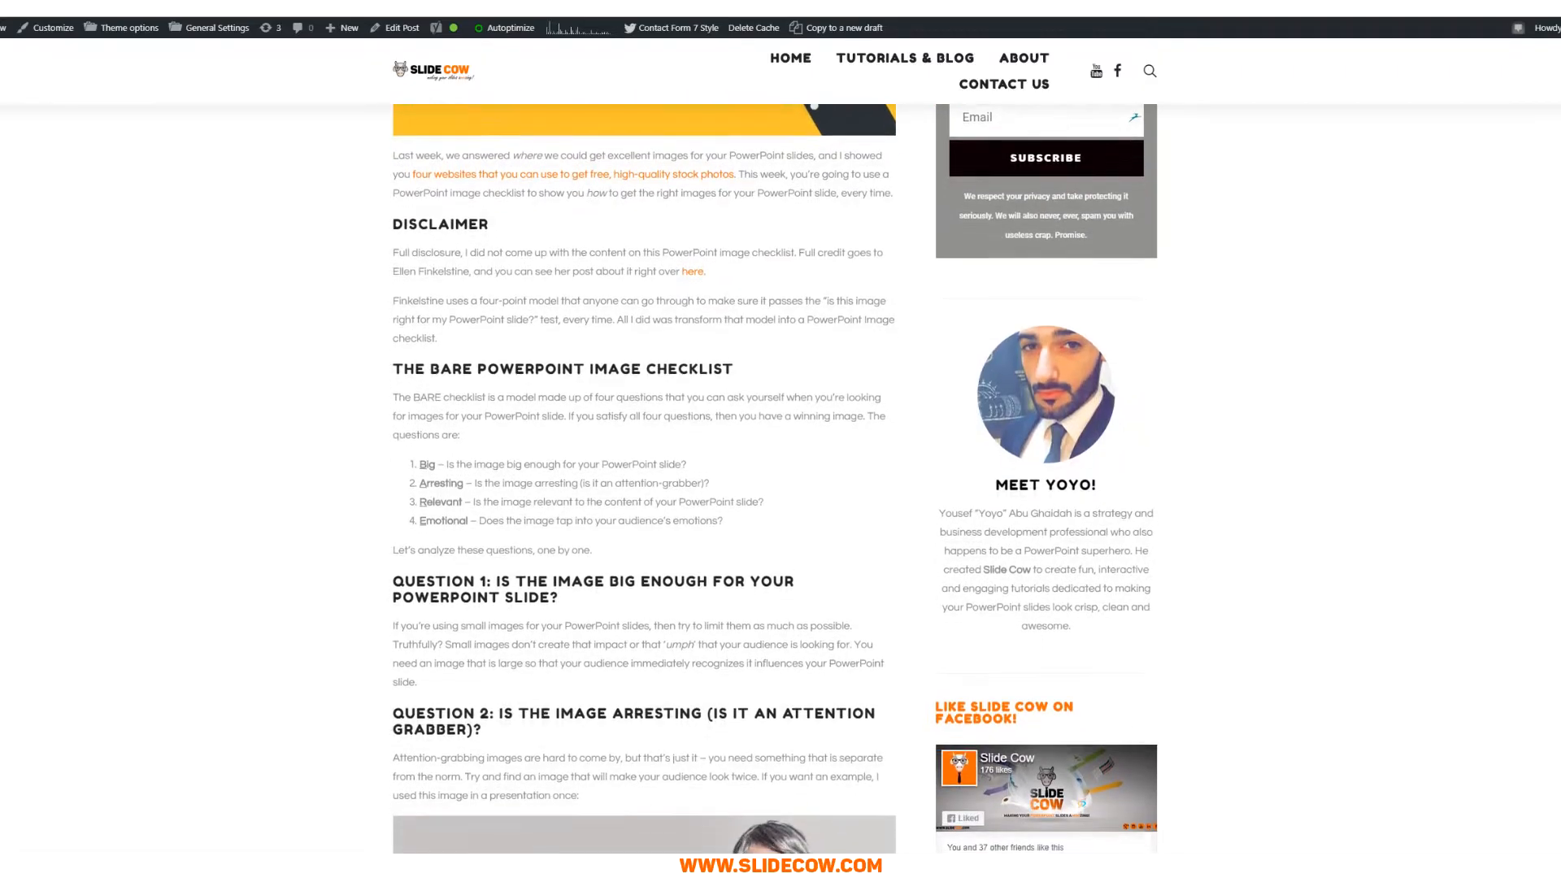
pyautogui.scroll(-4, 780, 447)
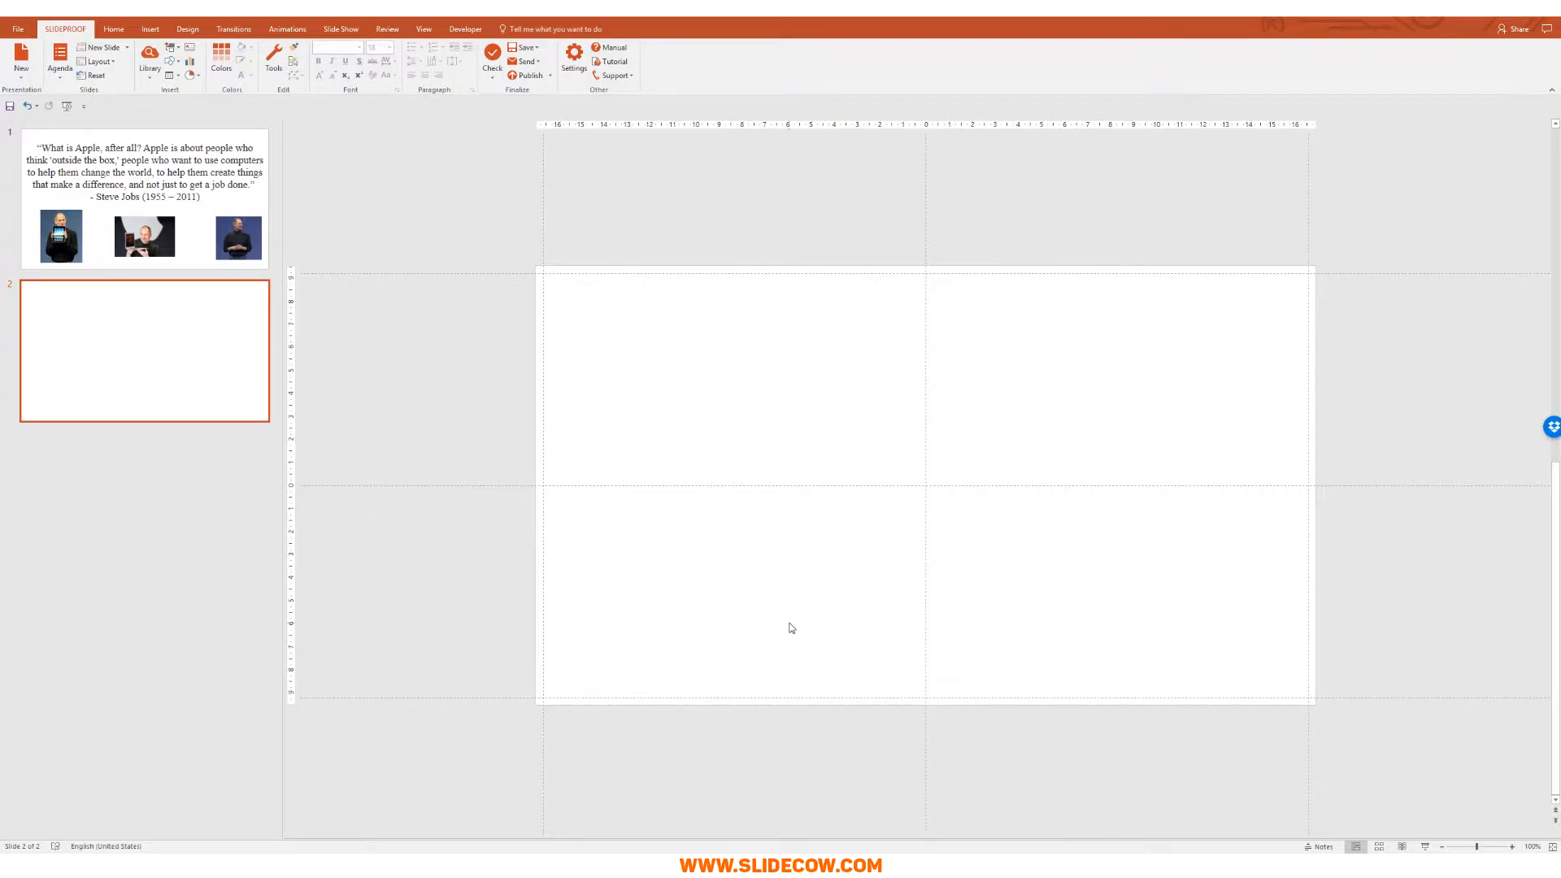
# Step: Paste the Steve Jobs portrait onto slide 2 and move it flush with the right edge
pyautogui.hotkey('ctrl', 'v')
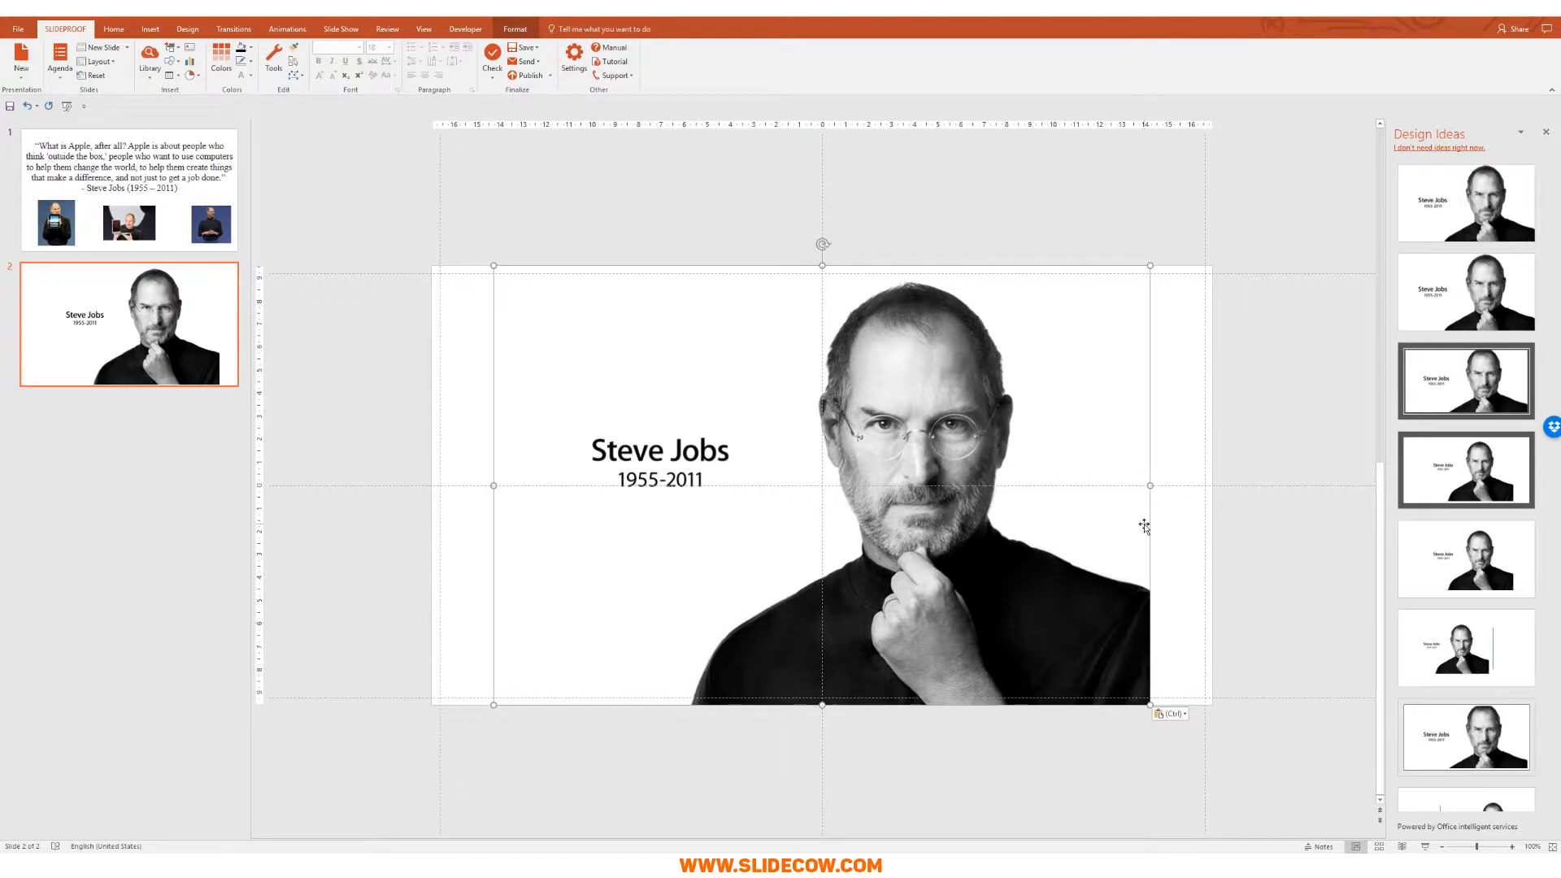
pyautogui.click(1547, 134)
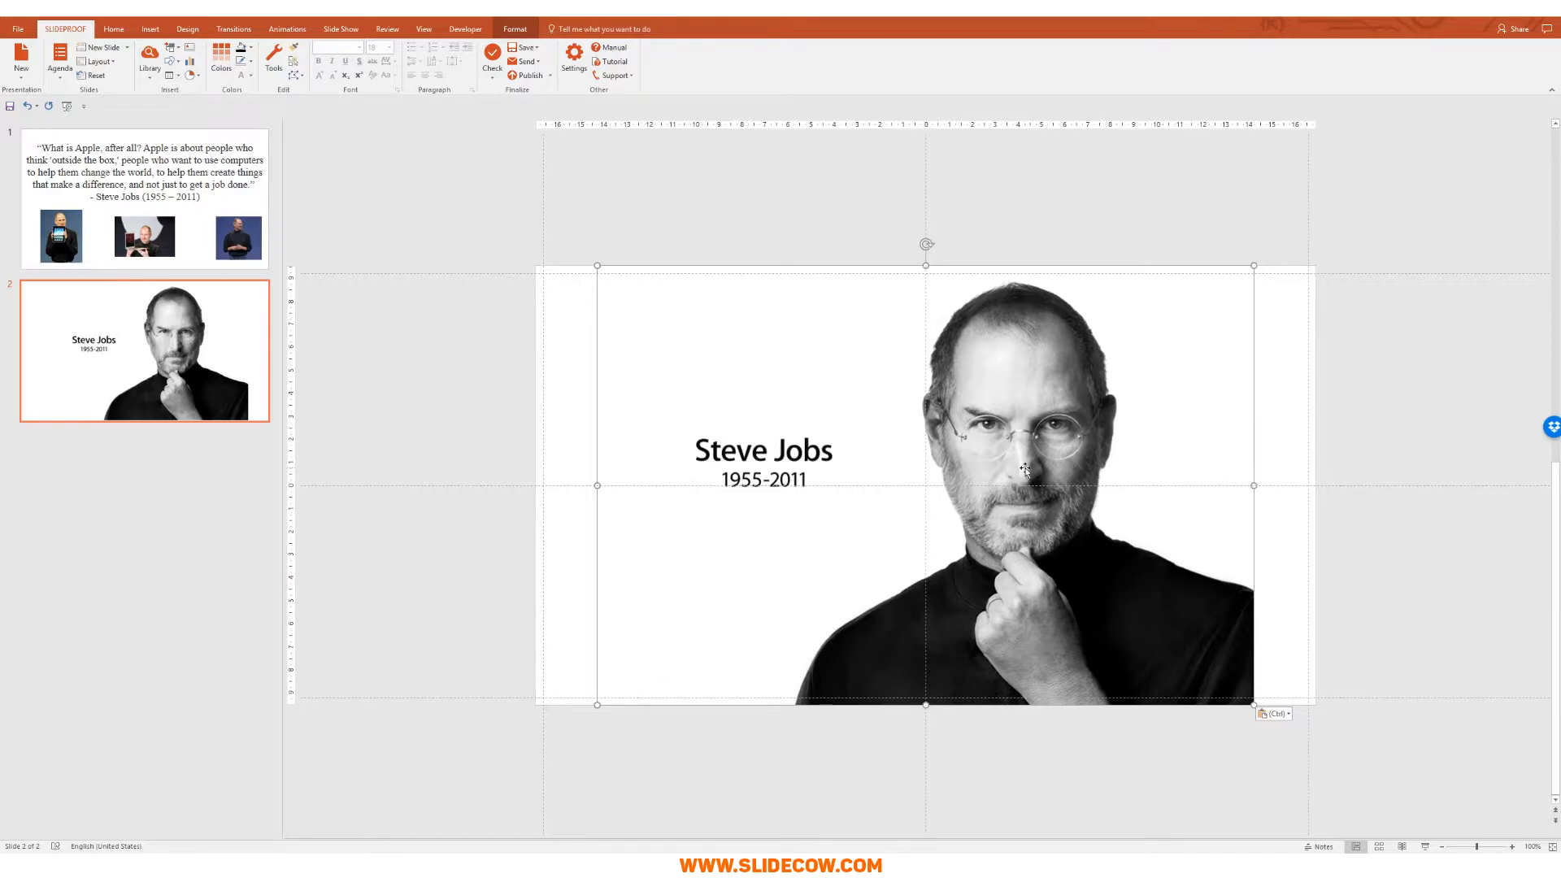
pyautogui.moveTo(1022, 509); pyautogui.dragTo(1071, 493)
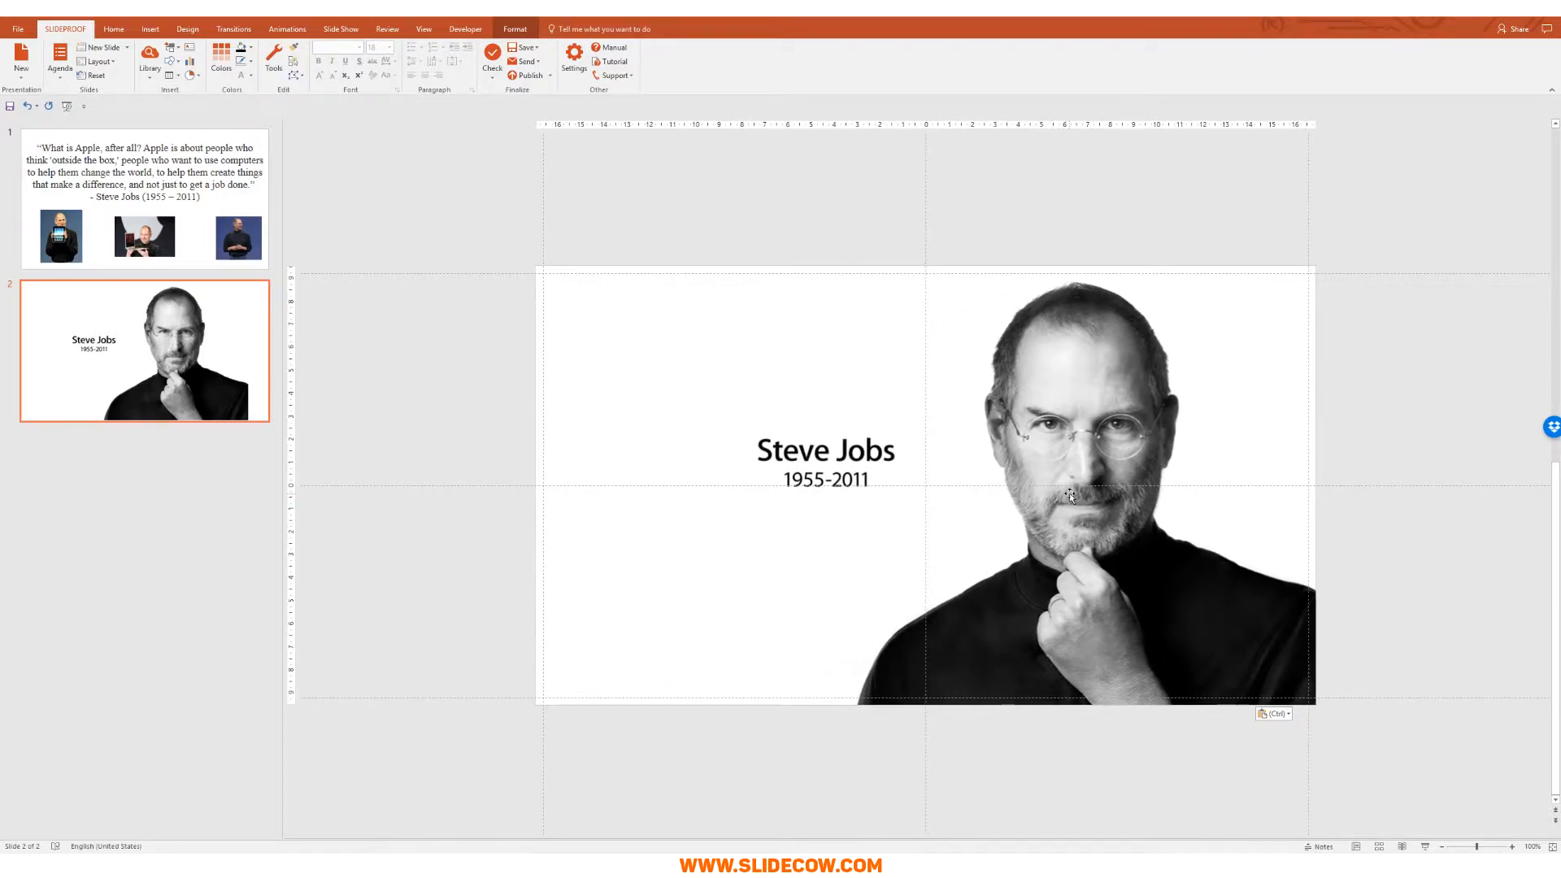
pyautogui.click(1380, 708)
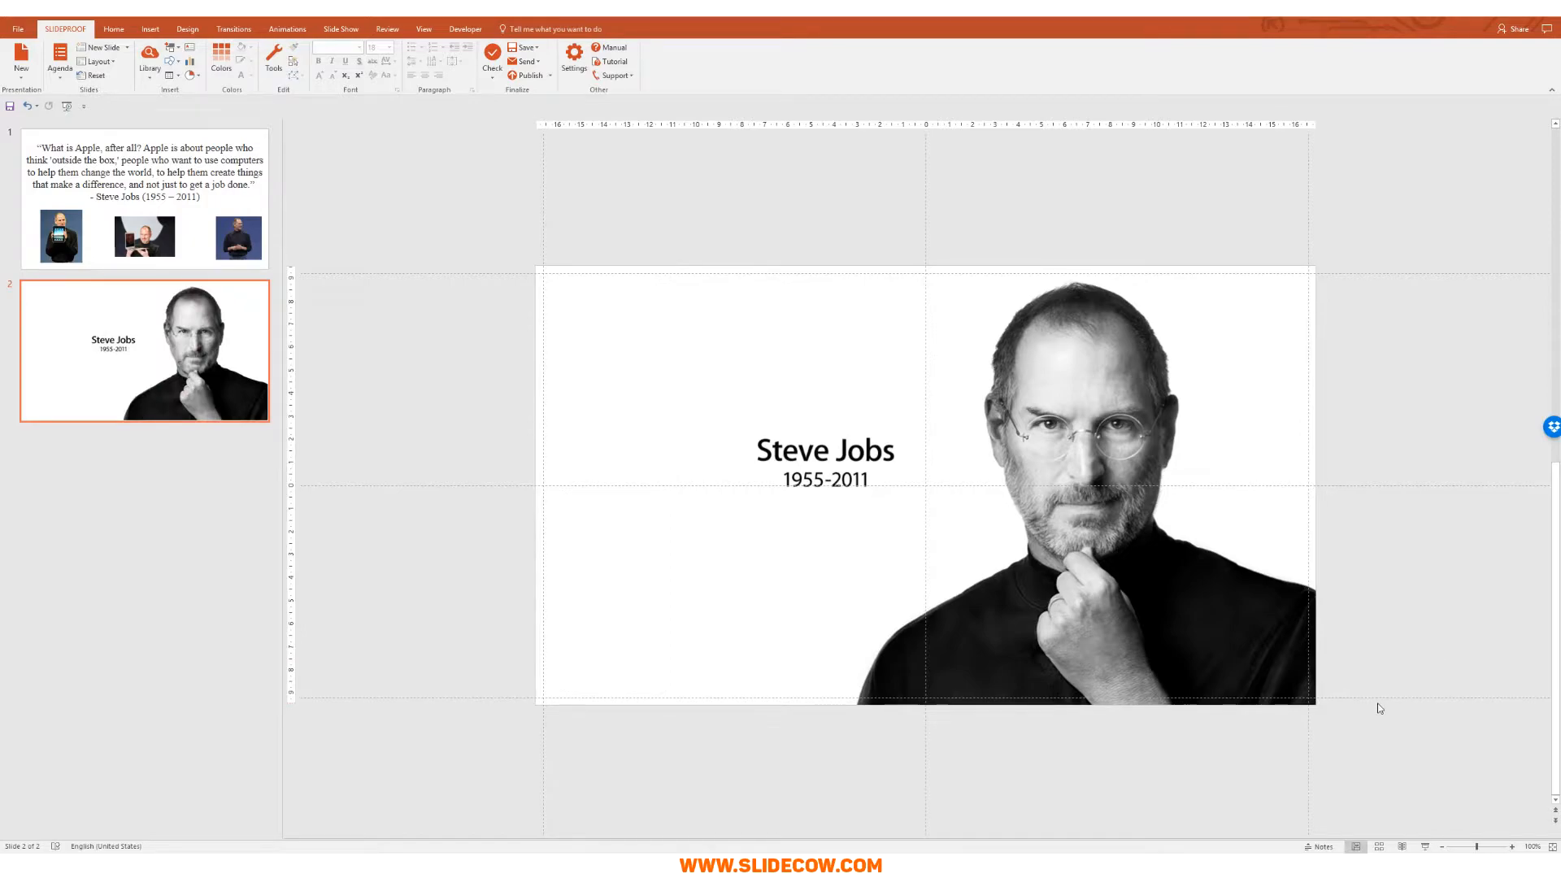
pyautogui.click(953, 456)
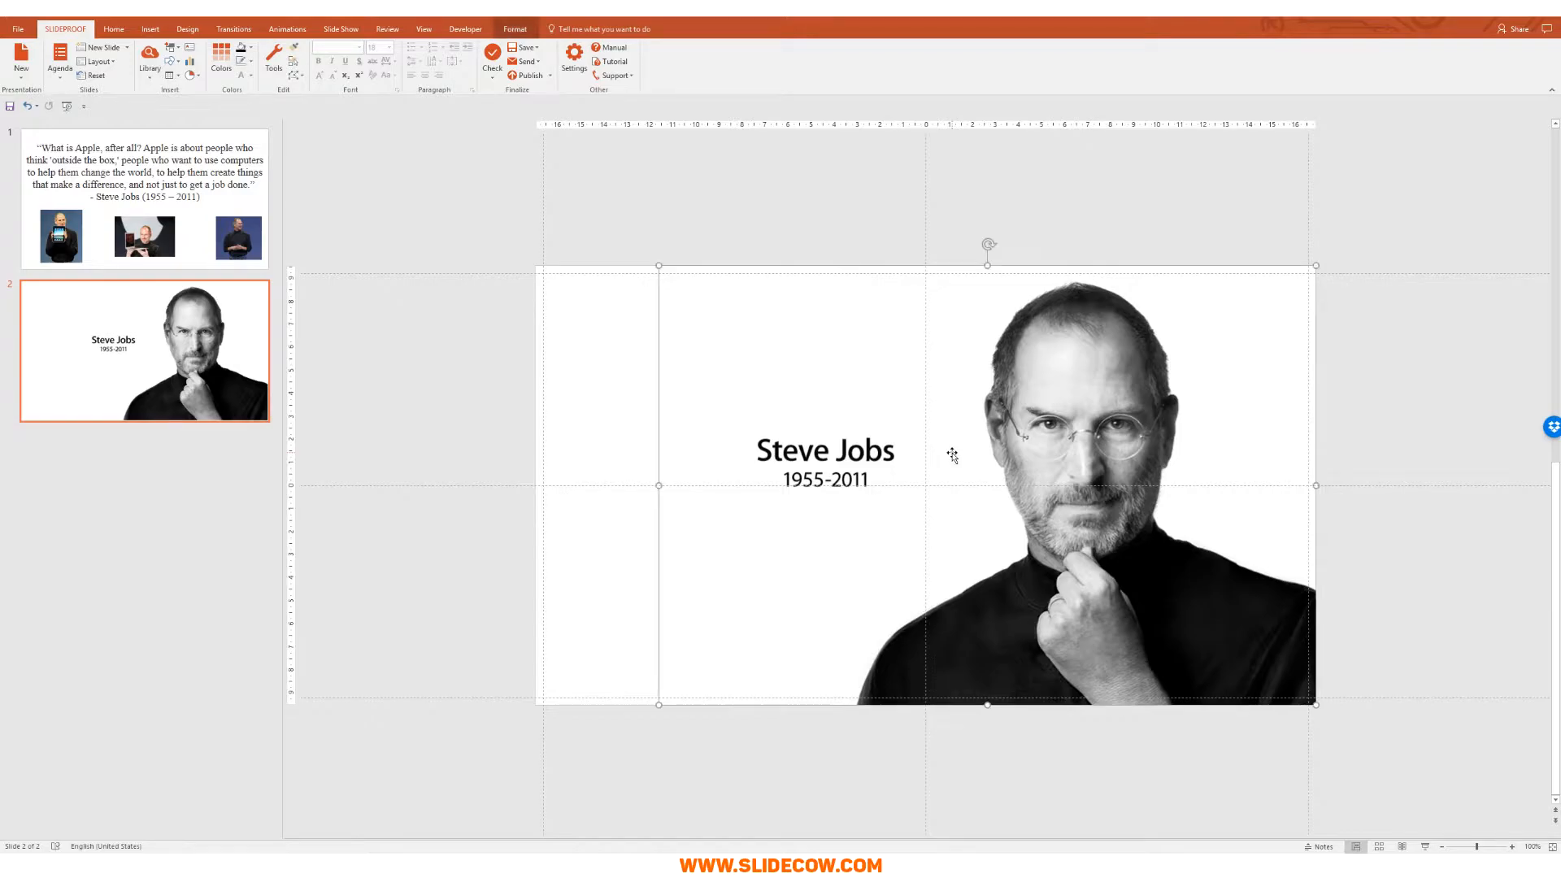
# Step: Remove the portrait's background, marking the face, body, shoulders and head top as areas to keep
pyautogui.click(516, 34)
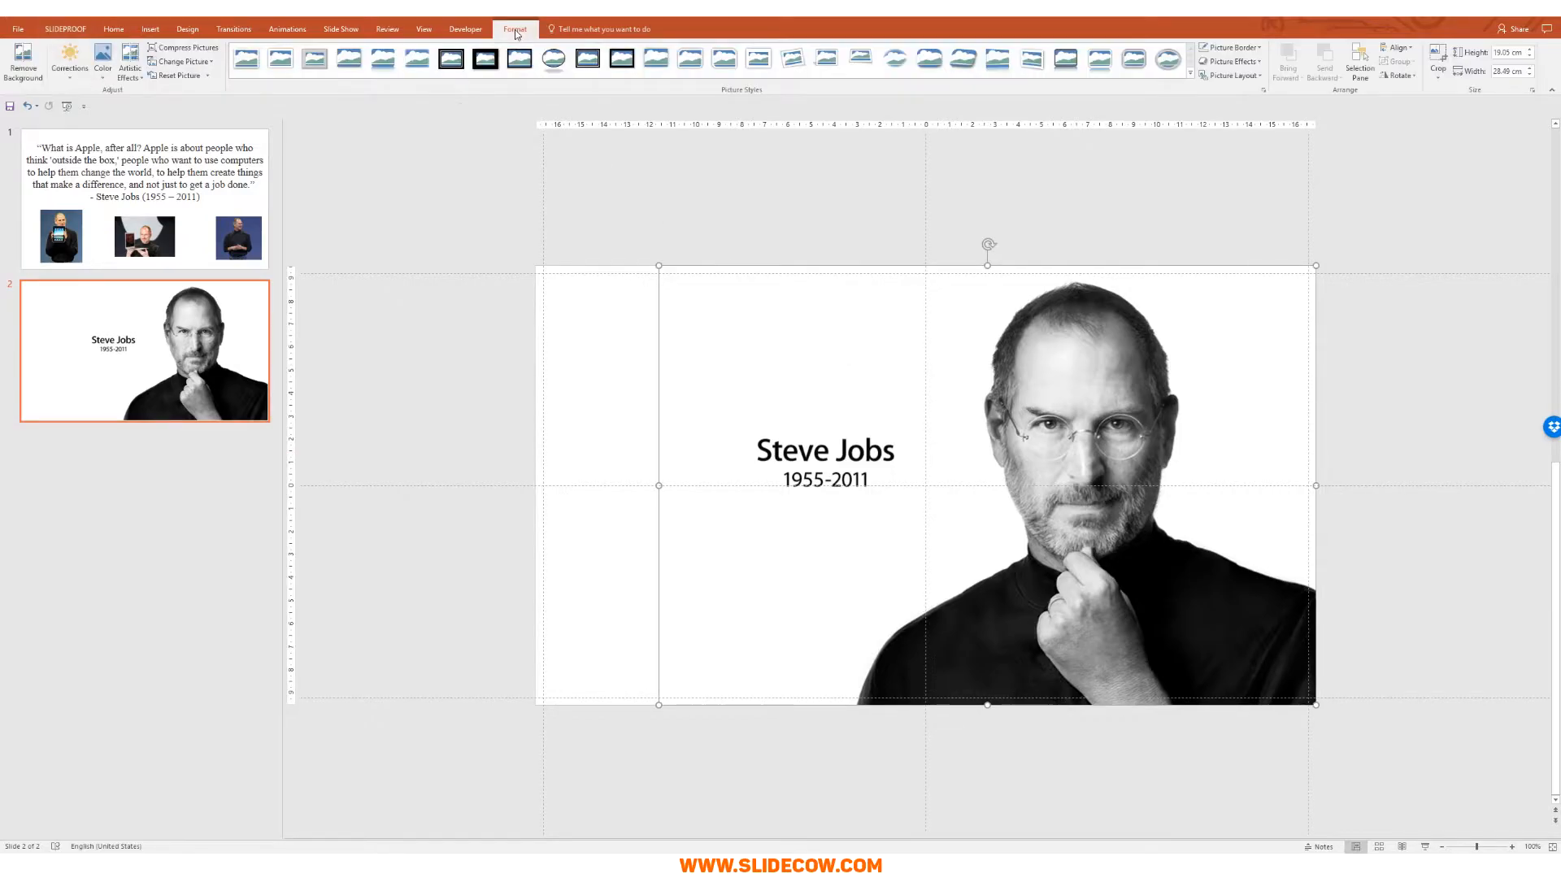
pyautogui.click(29, 59)
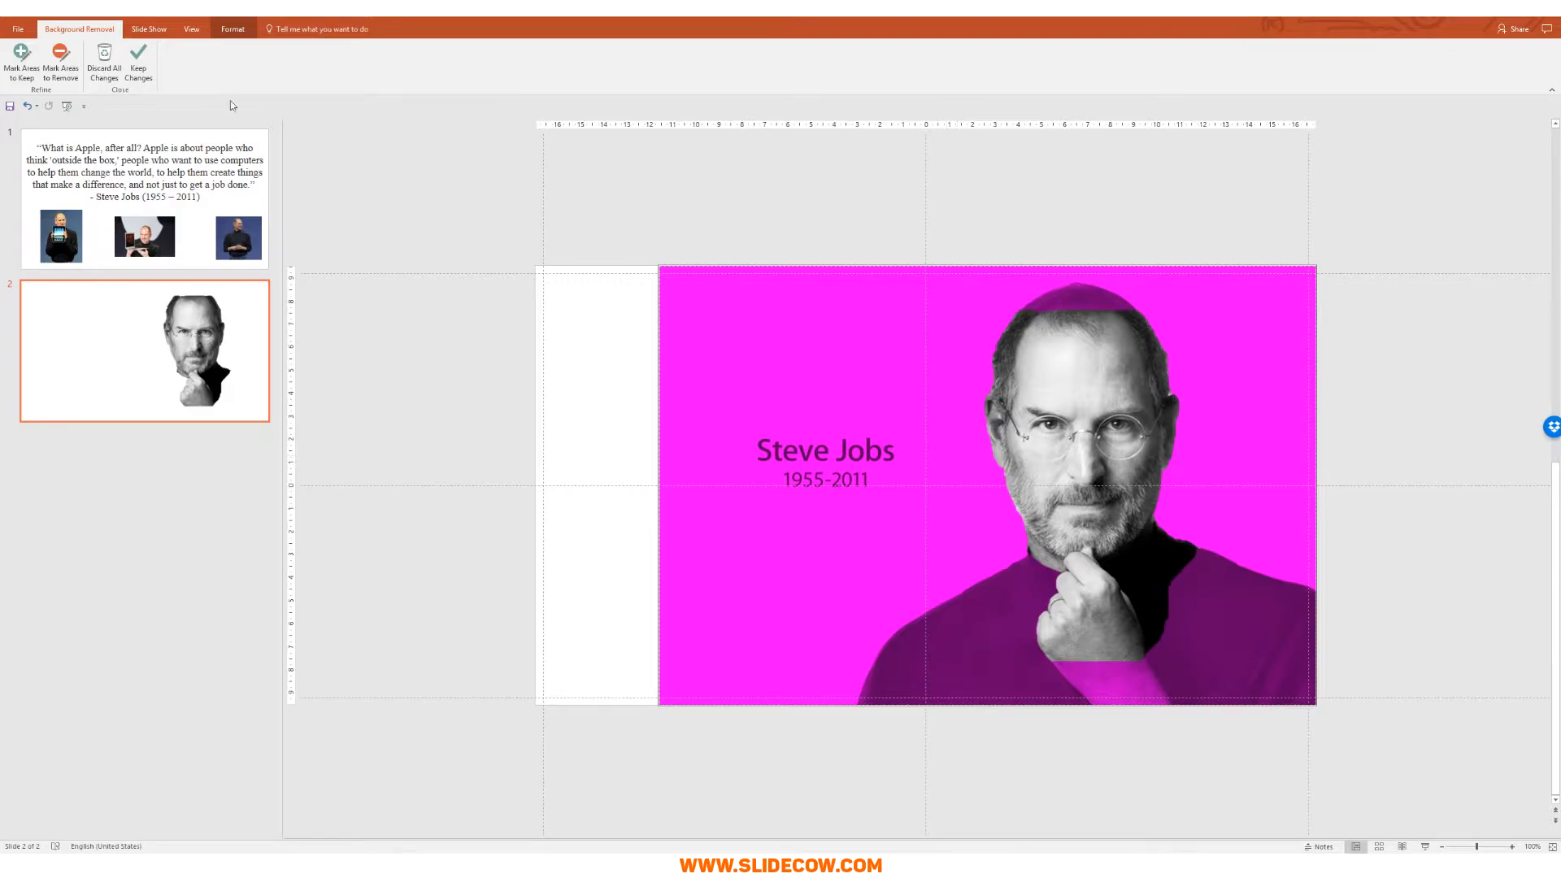
pyautogui.click(23, 61)
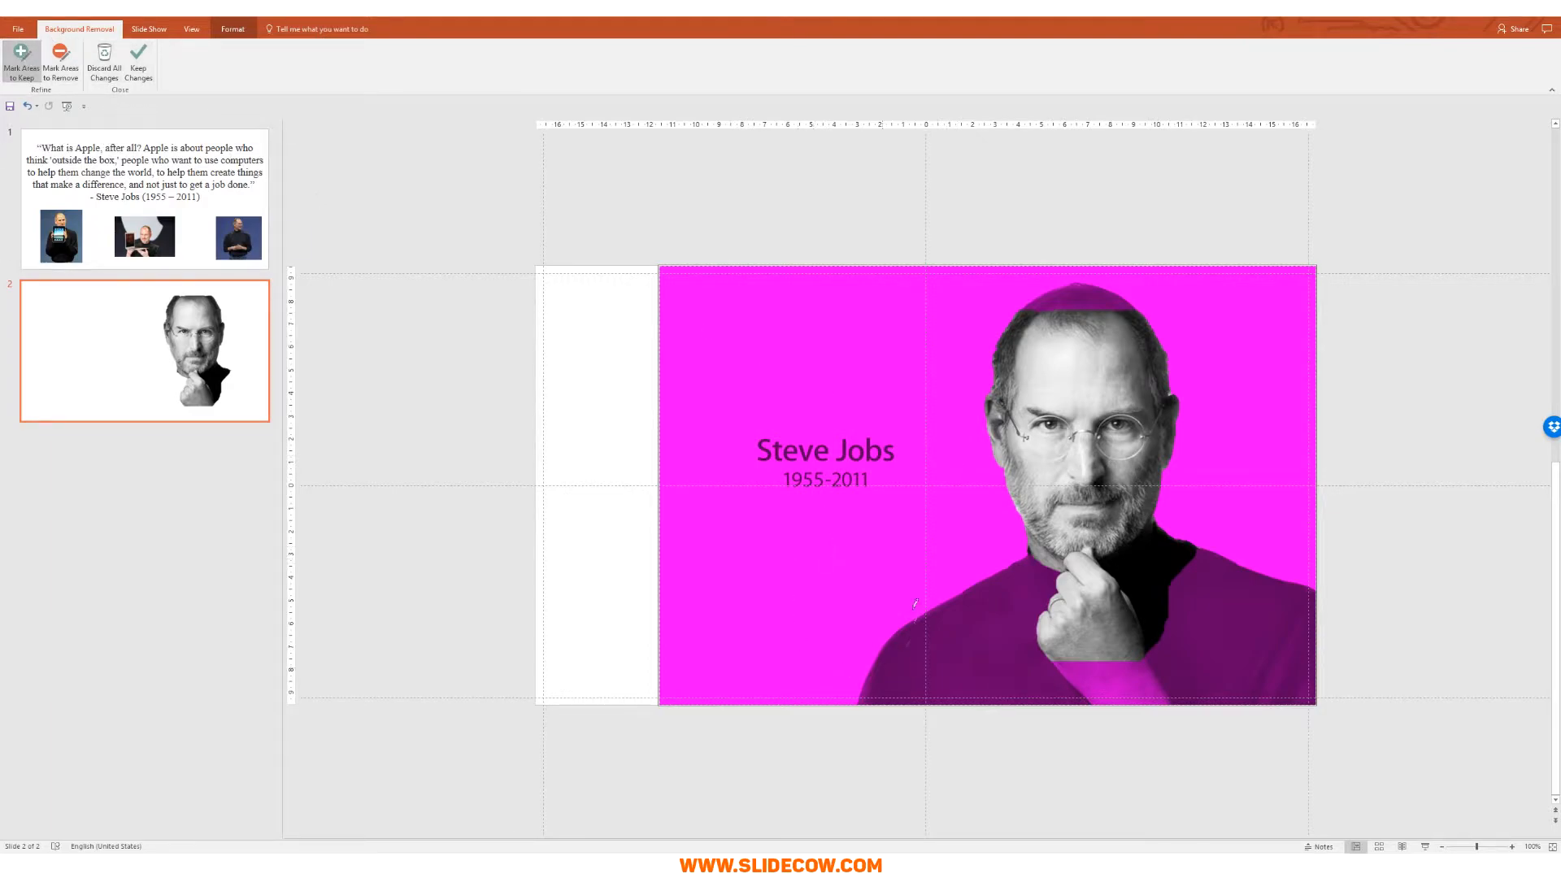
pyautogui.moveTo(838, 699)
pyautogui.mouseDown()
pyautogui.moveTo(878, 622)
pyautogui.moveTo(997, 544)
pyautogui.moveTo(961, 376)
pyautogui.moveTo(1006, 286)
pyautogui.moveTo(1081, 268)
pyautogui.moveTo(1187, 304)
pyautogui.moveTo(1226, 425)
pyautogui.moveTo(1208, 518)
pyautogui.moveTo(1319, 545)
pyautogui.mouseUp()
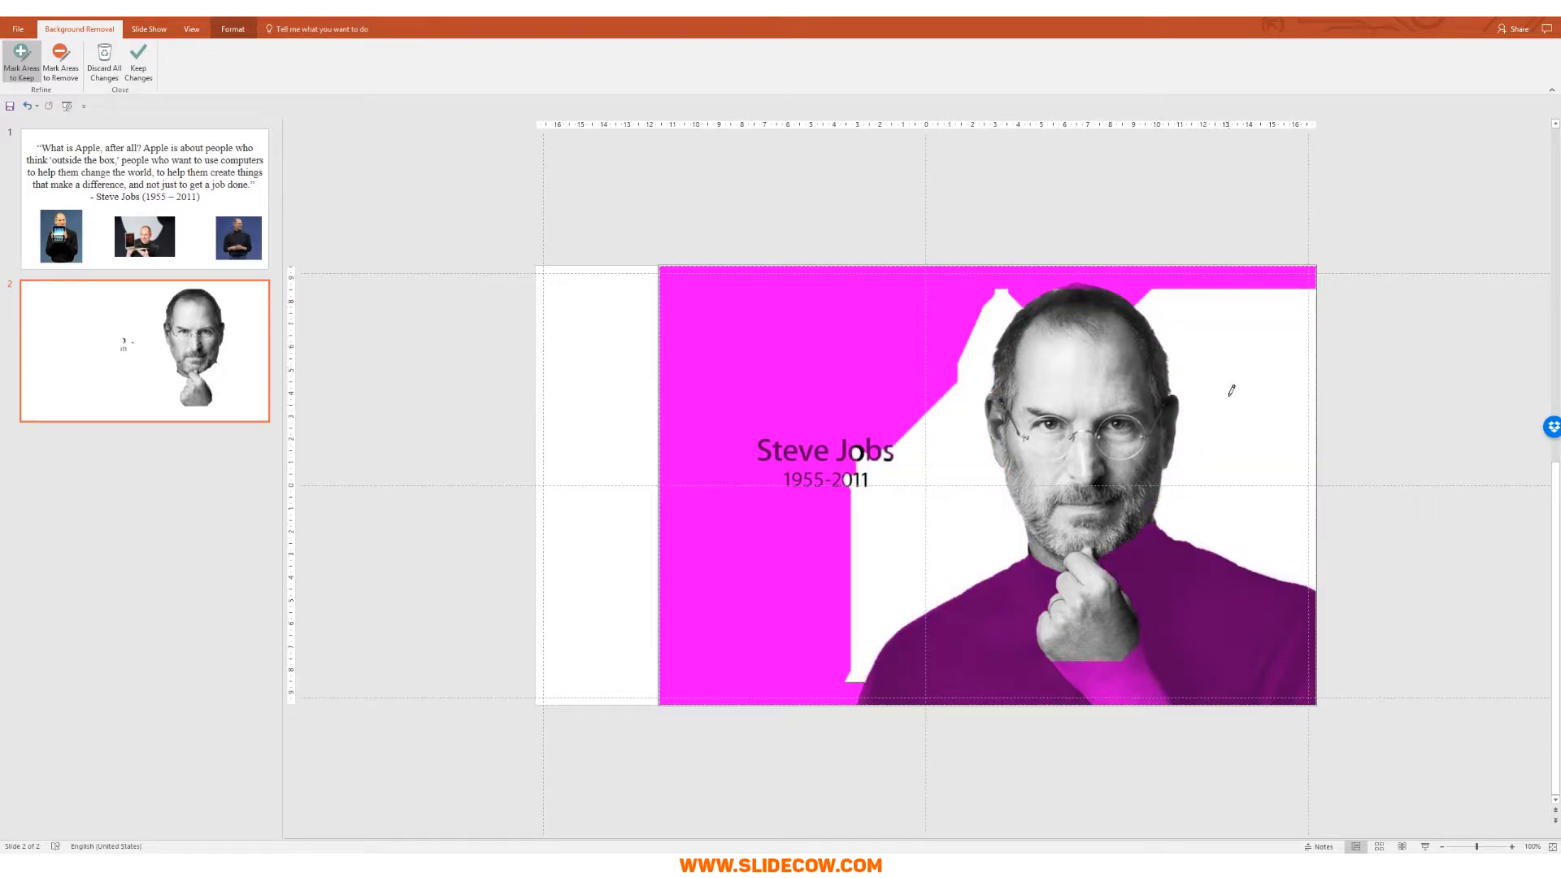
pyautogui.moveTo(860, 675); pyautogui.dragTo(854, 719)
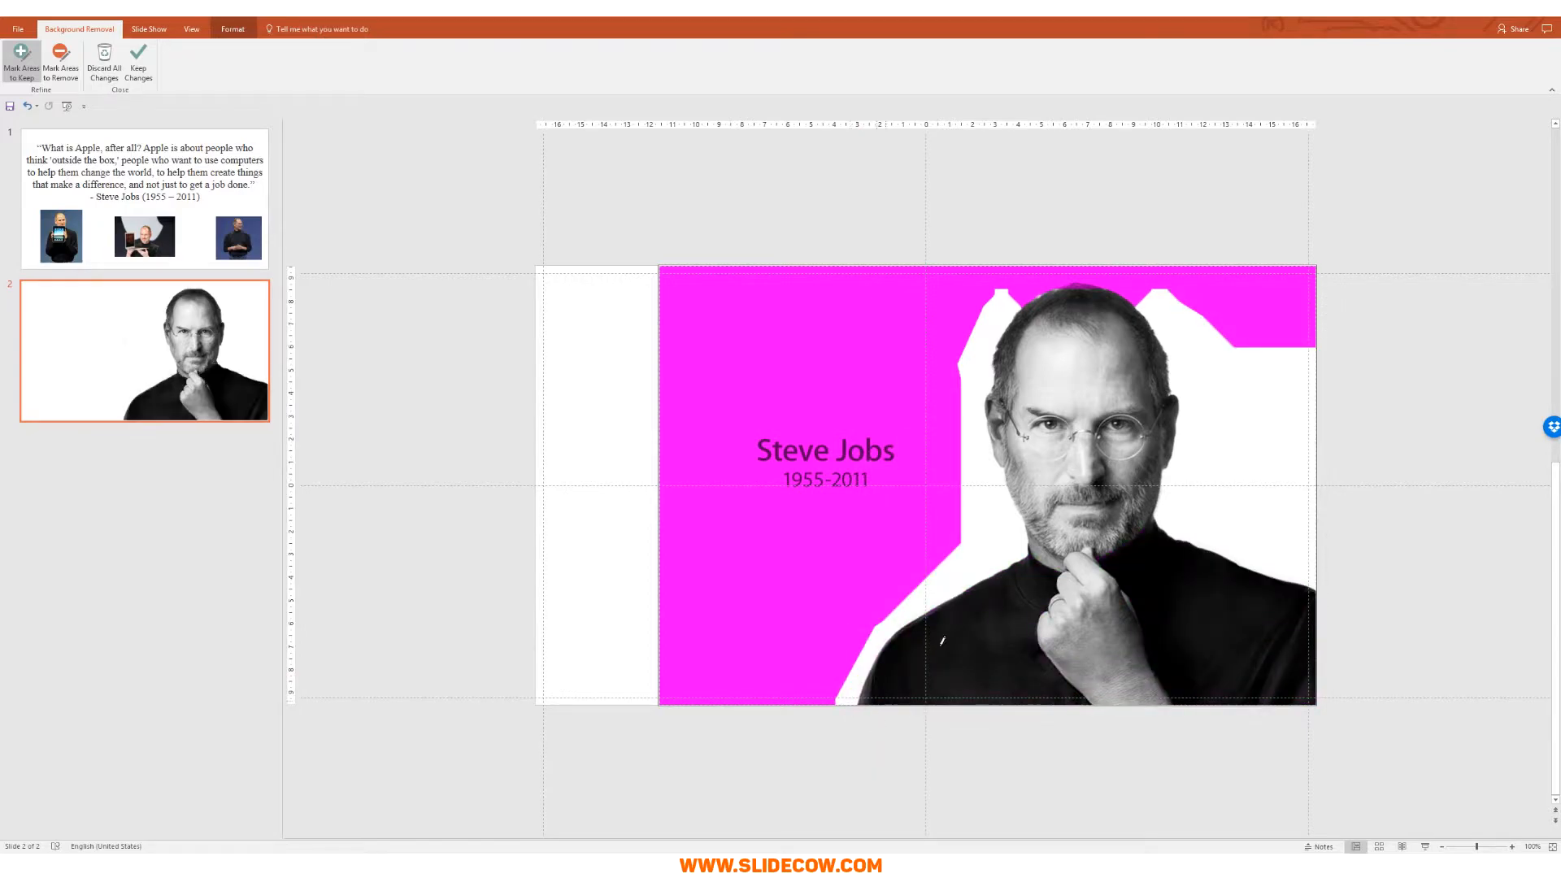
pyautogui.moveTo(1008, 302)
pyautogui.mouseDown()
pyautogui.moveTo(1057, 283)
pyautogui.moveTo(1163, 315)
pyautogui.mouseUp()
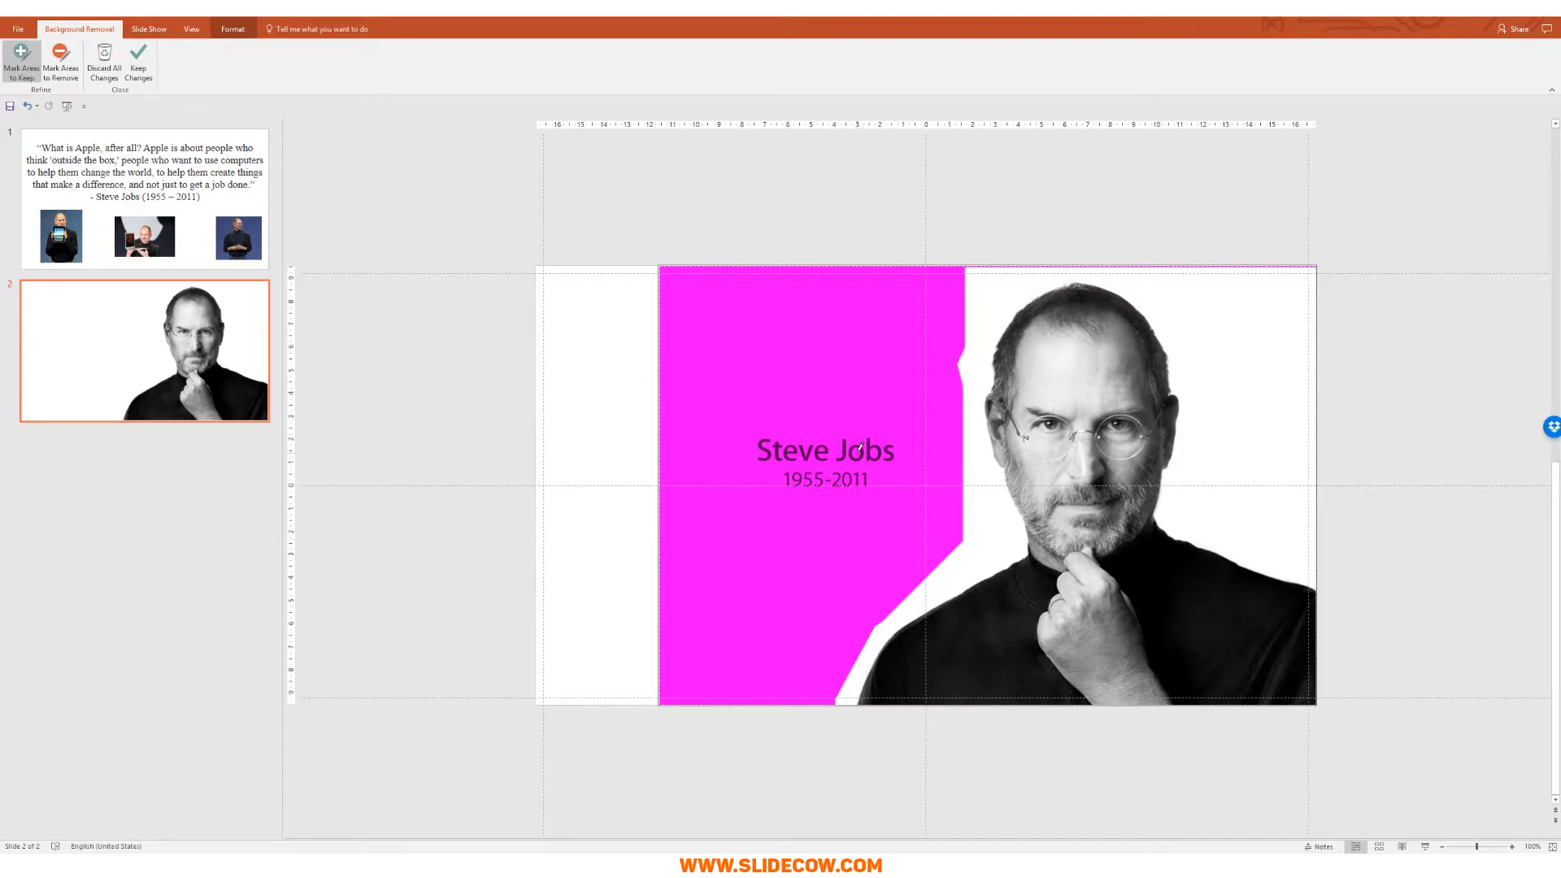
pyautogui.click(135, 69)
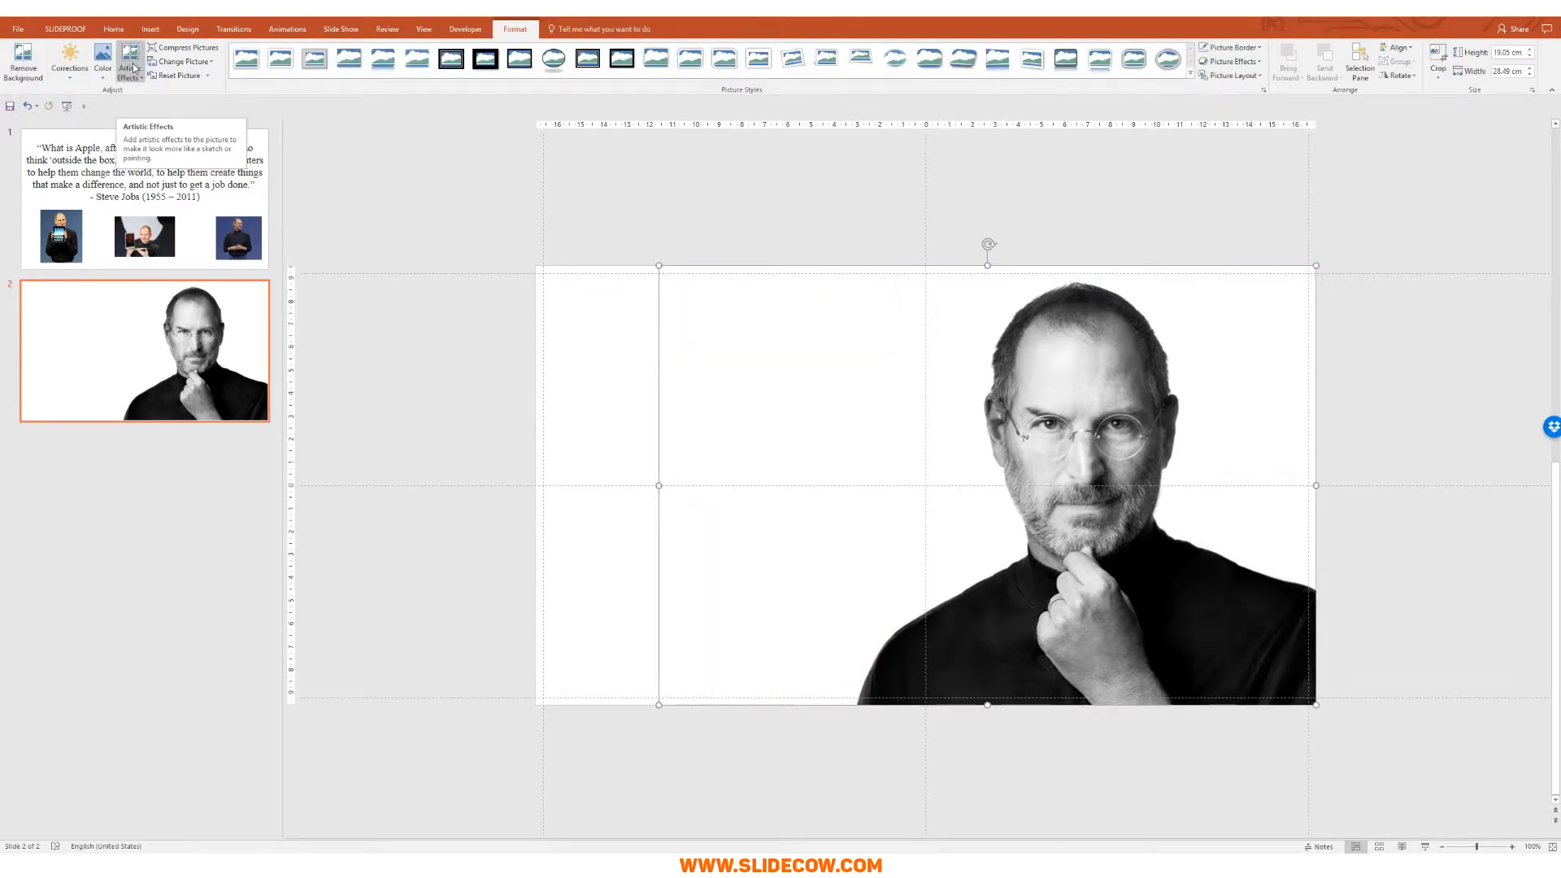
# Step: Draw a rectangle across the empty left part of slide 2
pyautogui.click(1359, 374)
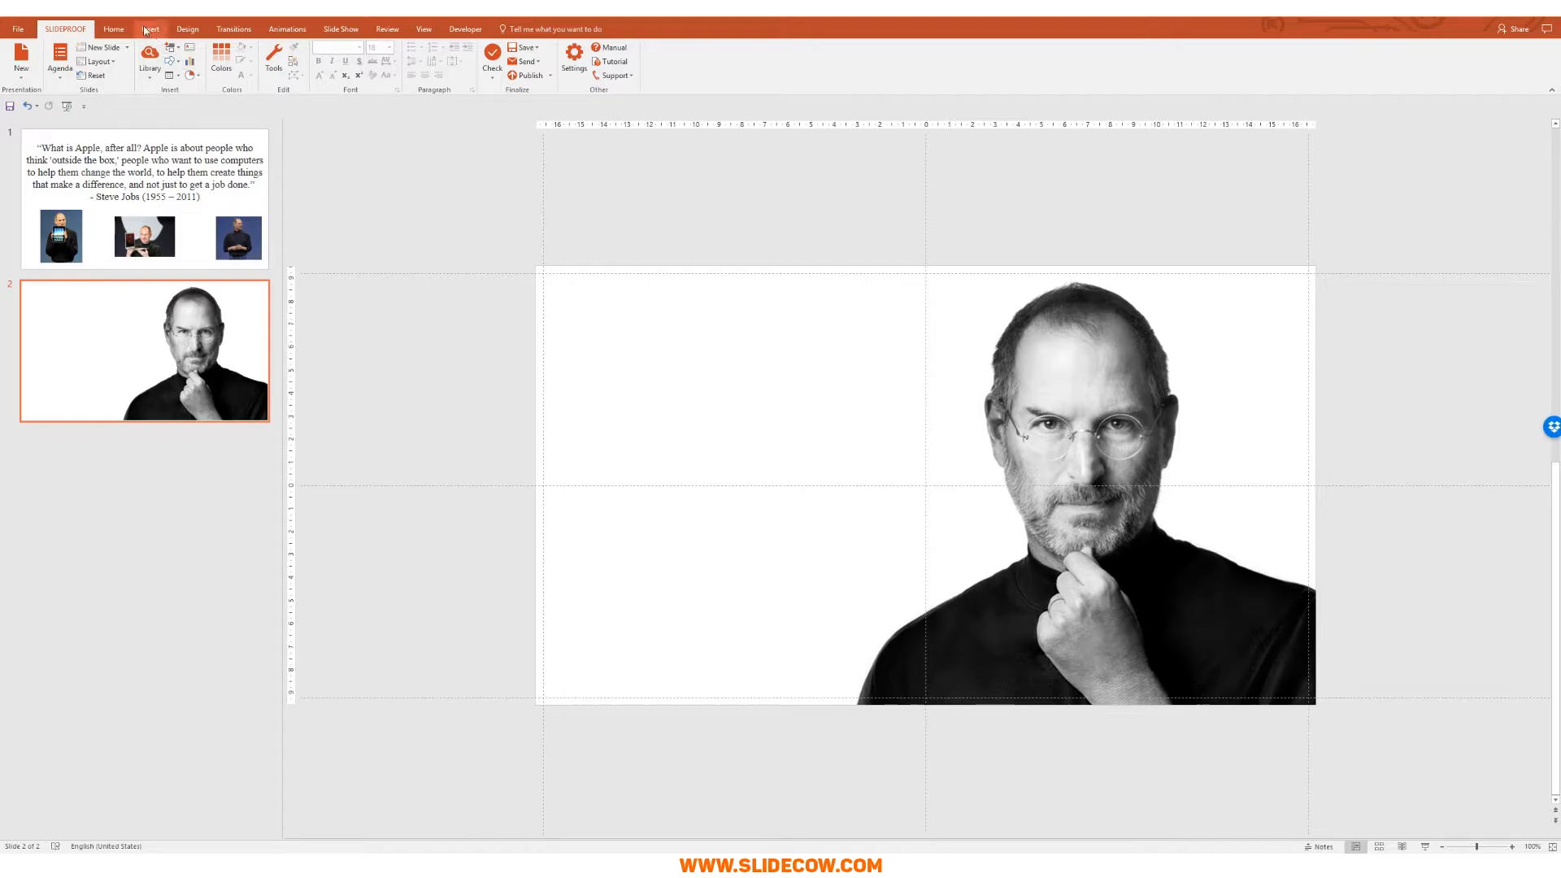
pyautogui.click(149, 29)
pyautogui.click(209, 61)
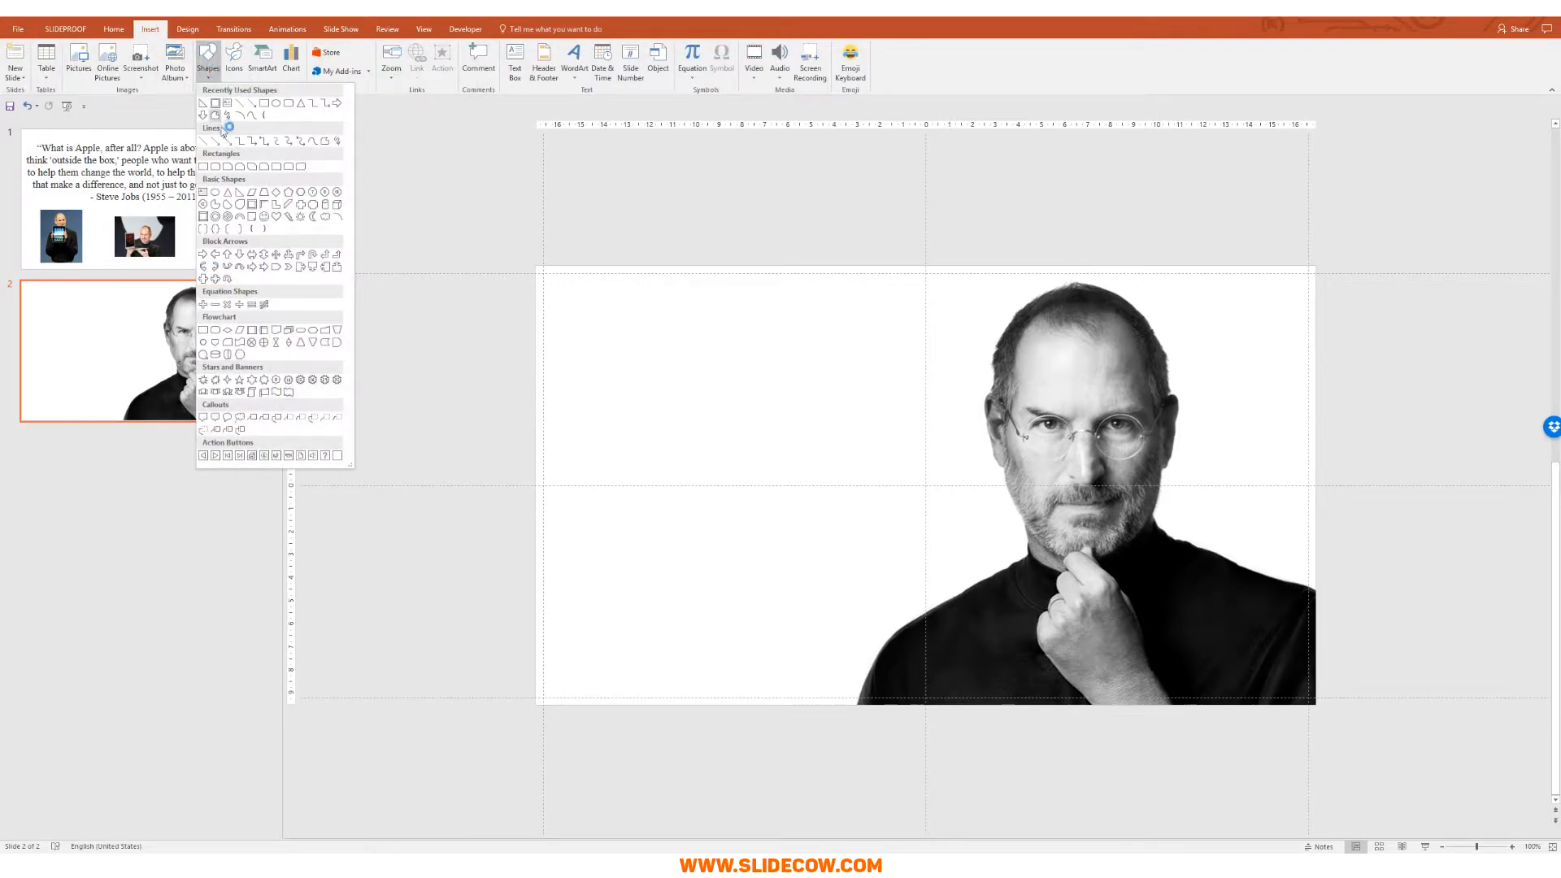
pyautogui.click(205, 167)
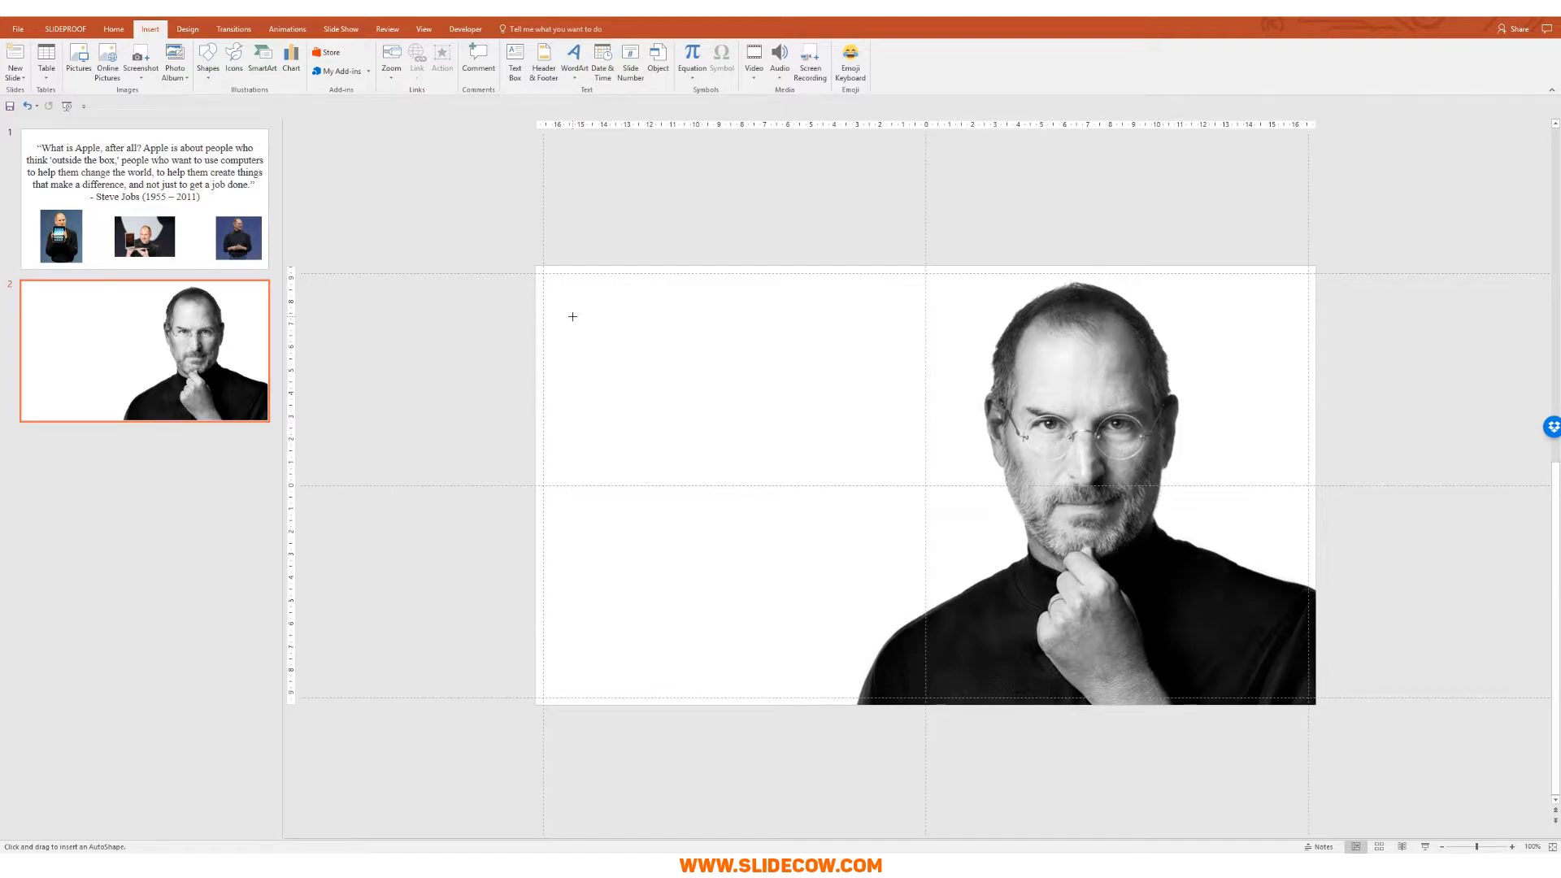
pyautogui.moveTo(573, 317); pyautogui.dragTo(916, 568)
pyautogui.click(185, 388)
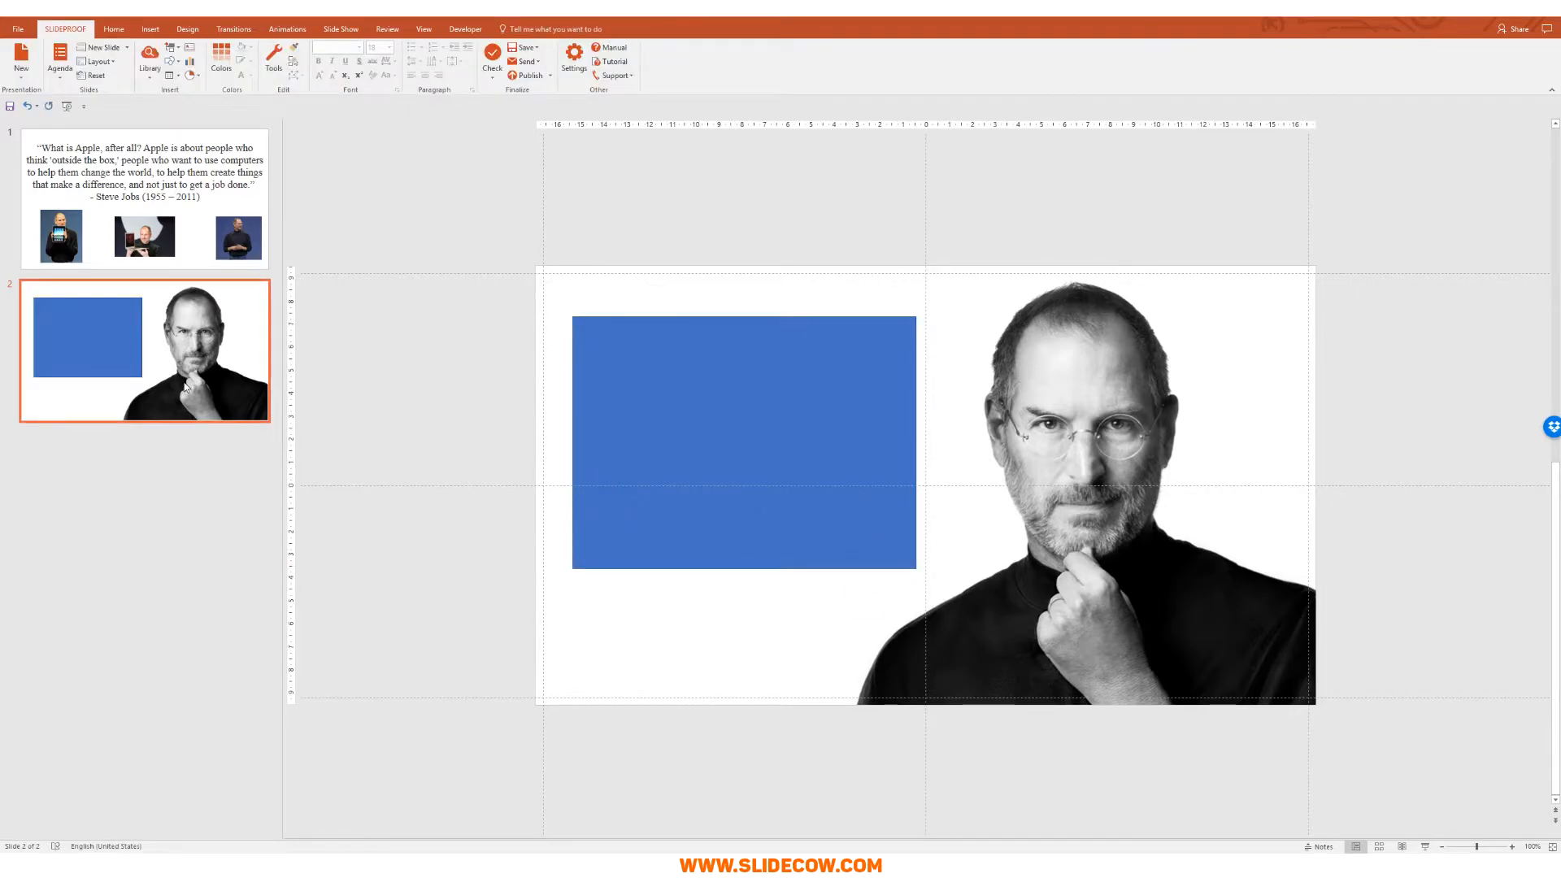
# Step: Duplicate slide 2 as slide 3 and delete the portrait from the copy
pyautogui.hotkey('ctrl', 'd')
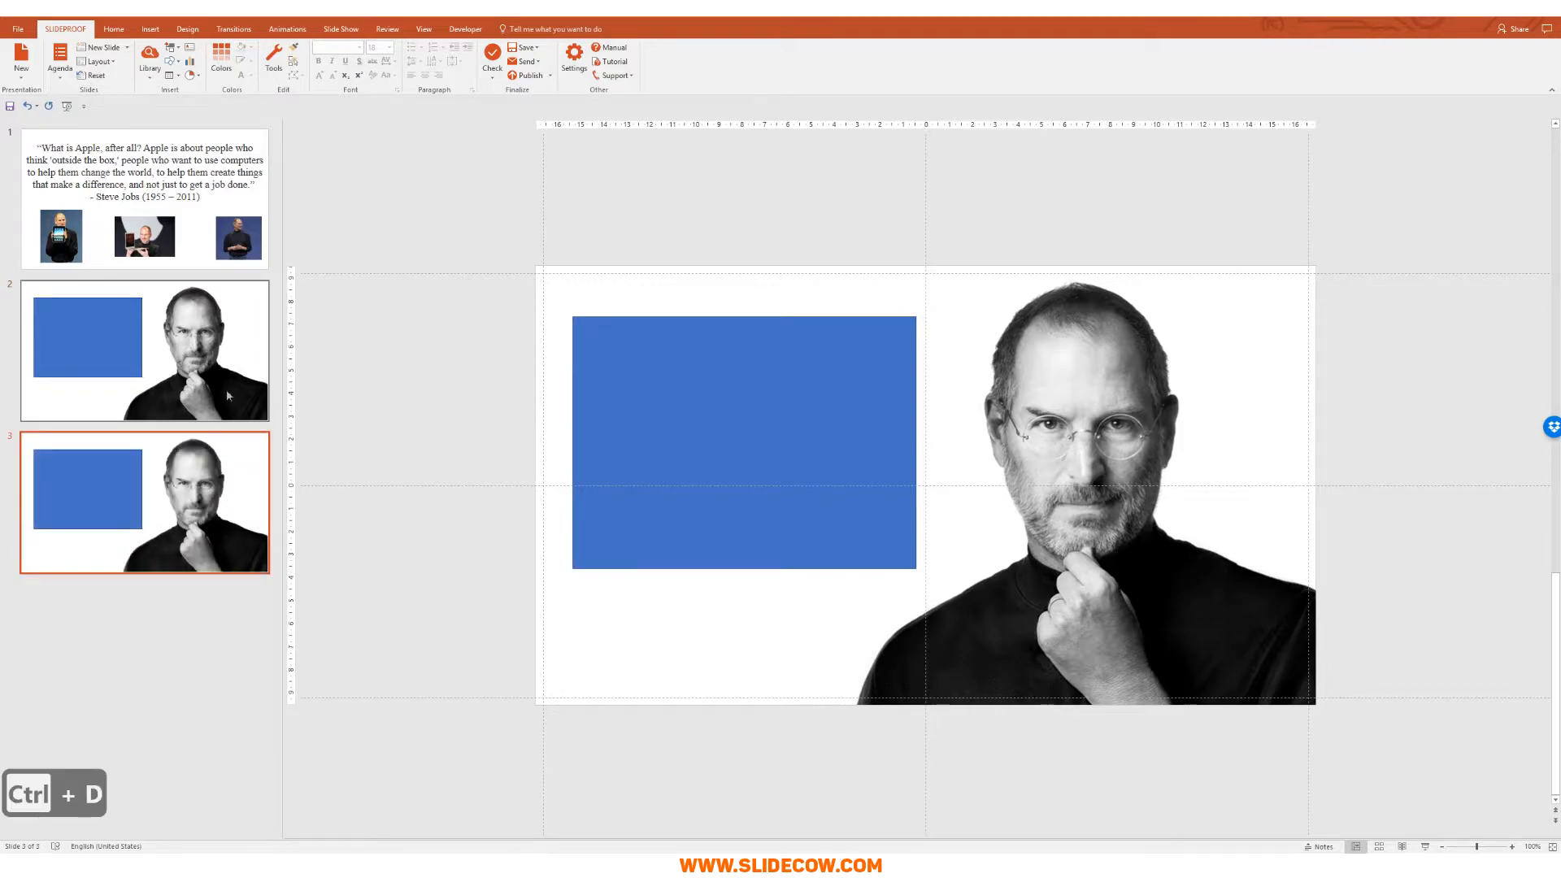
pyautogui.click(1075, 421)
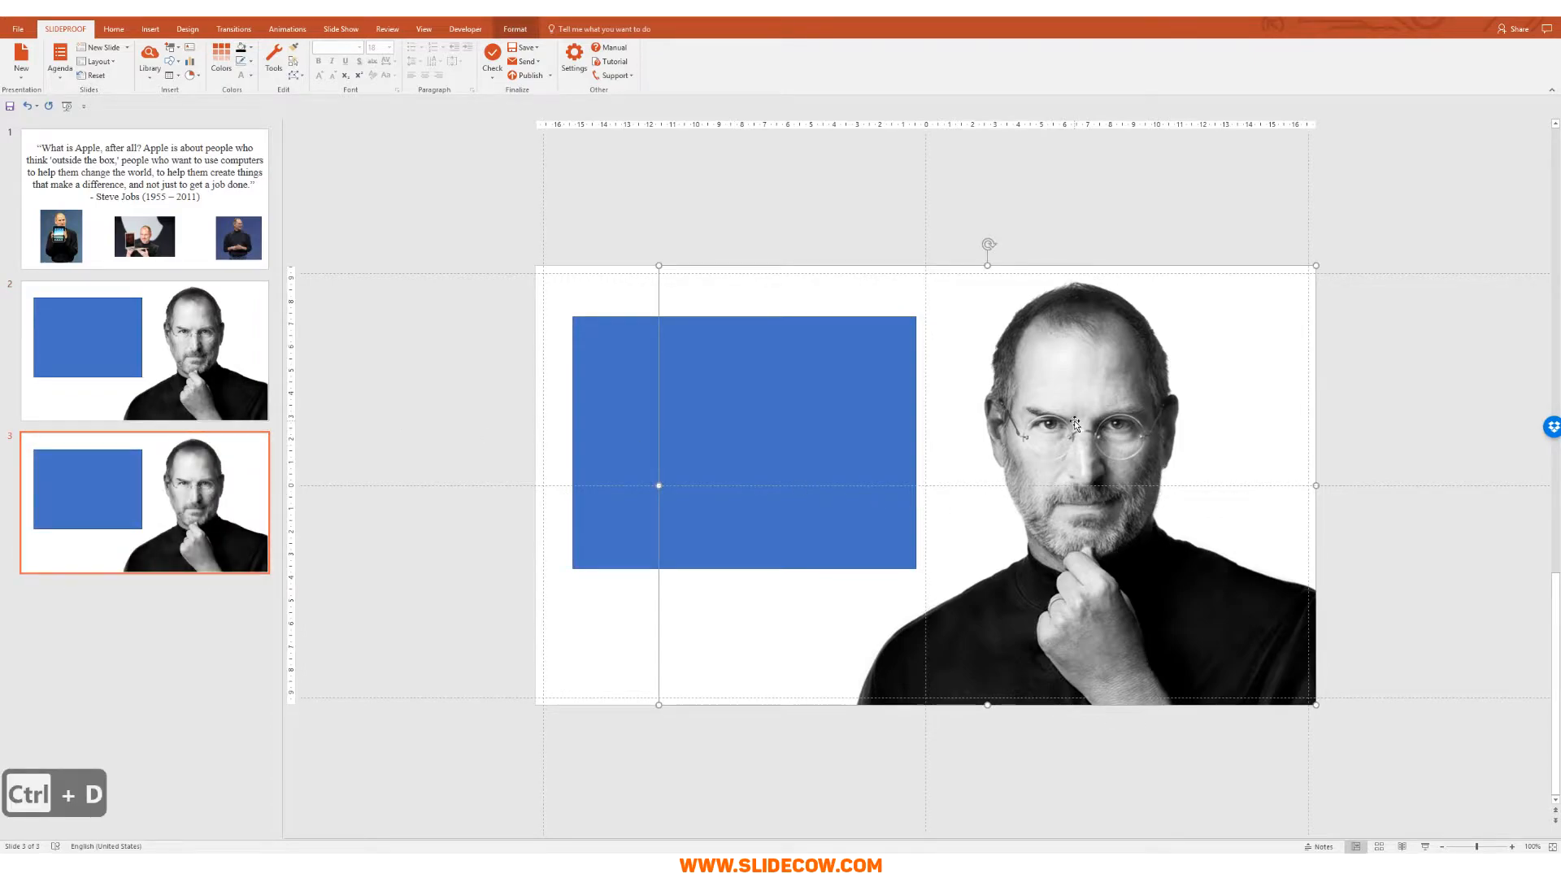
pyautogui.press('Delete')
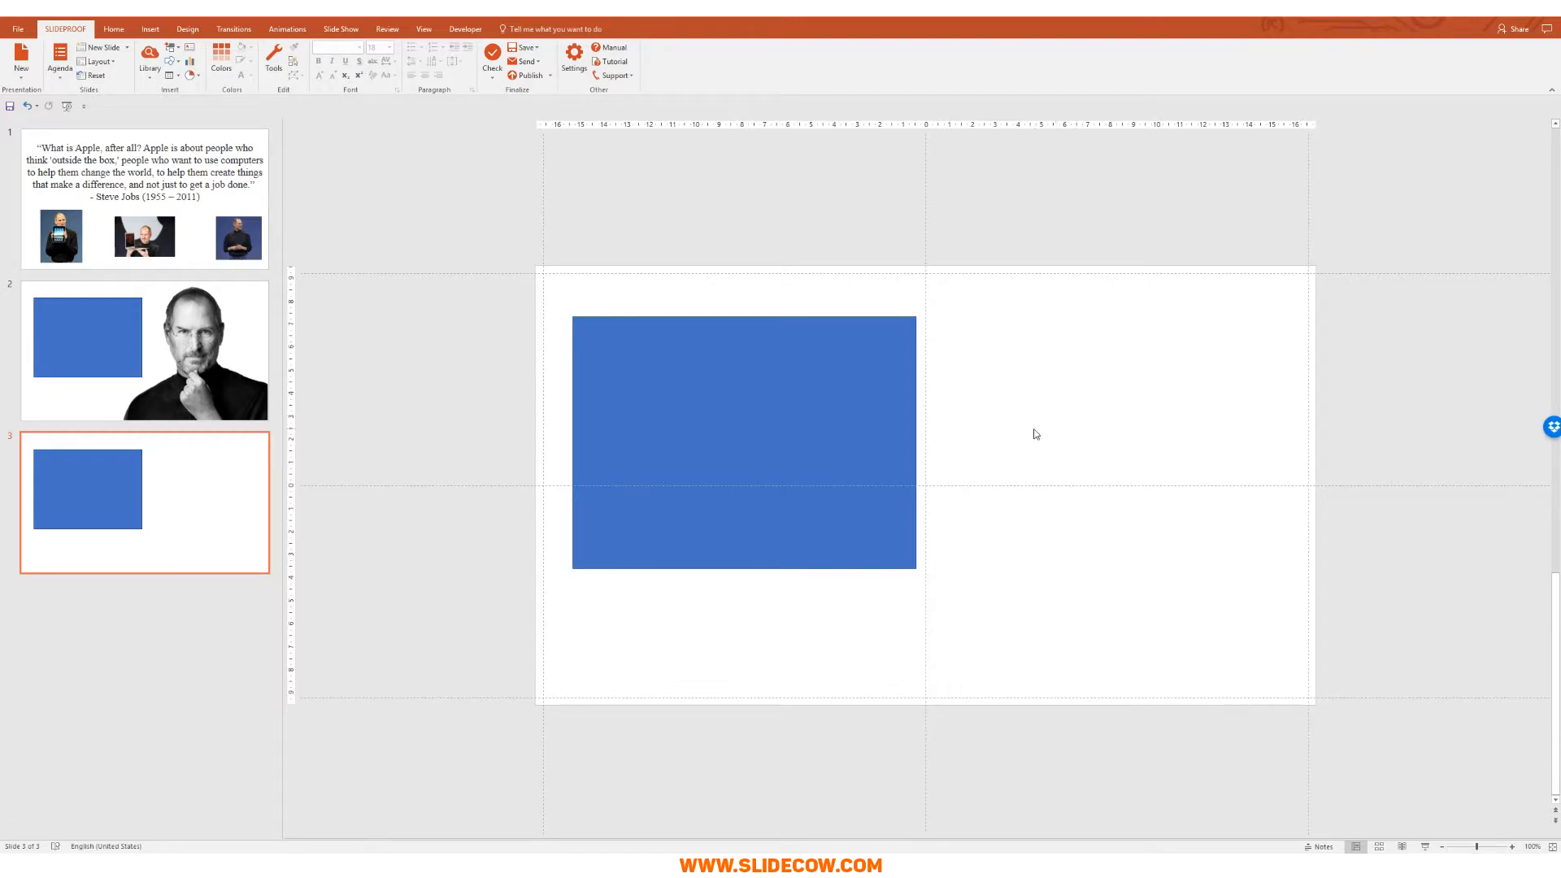
# Step: Draw a Frame shape over the blue rectangle, then delete the solid rectangle
pyautogui.click(151, 31)
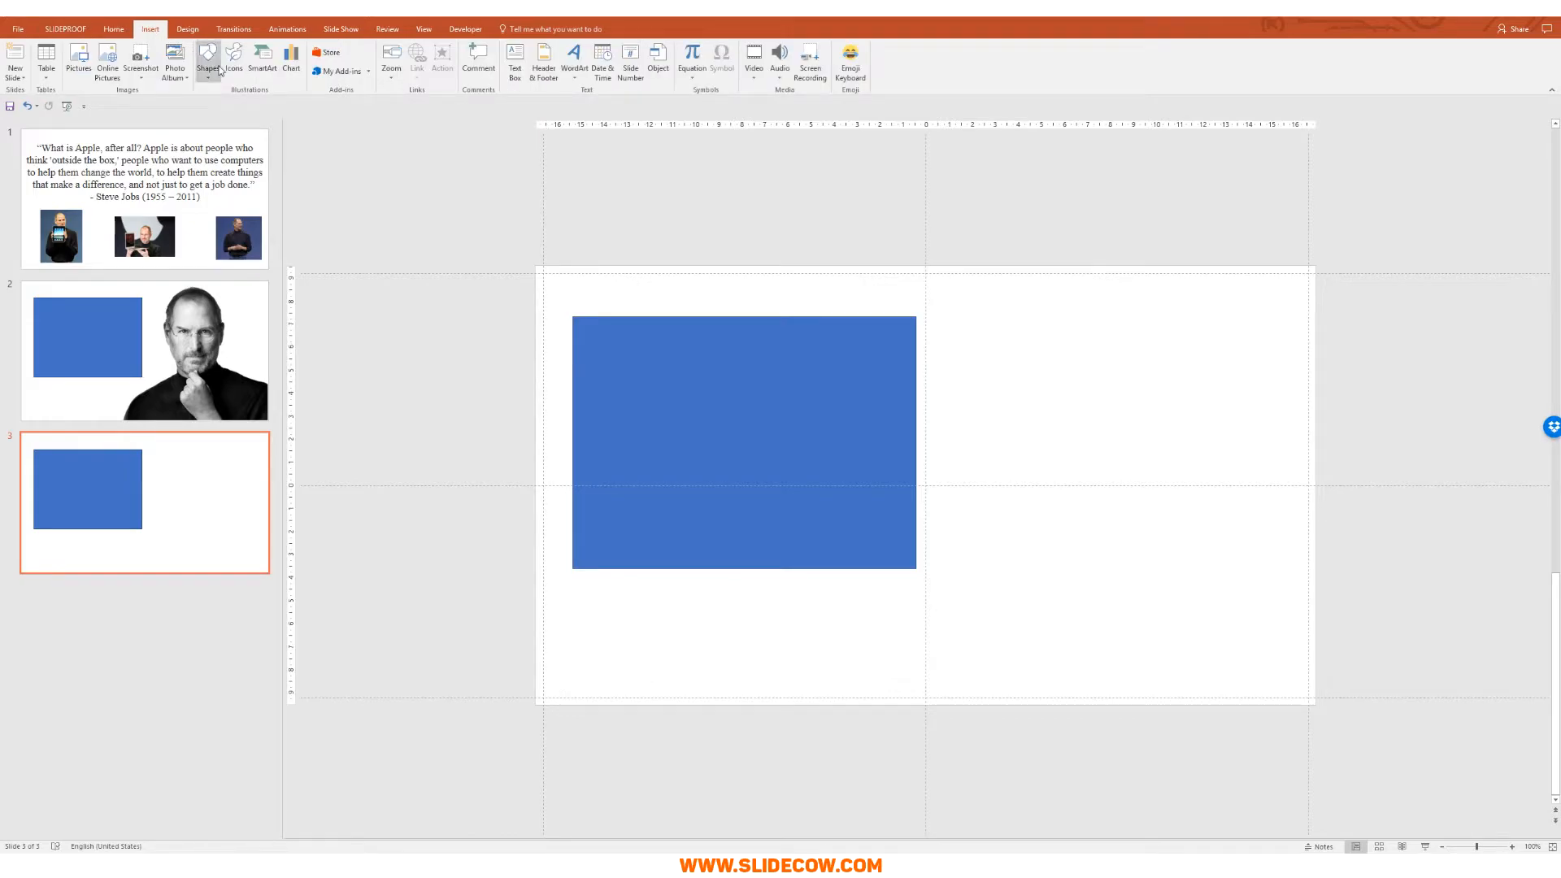
pyautogui.click(213, 69)
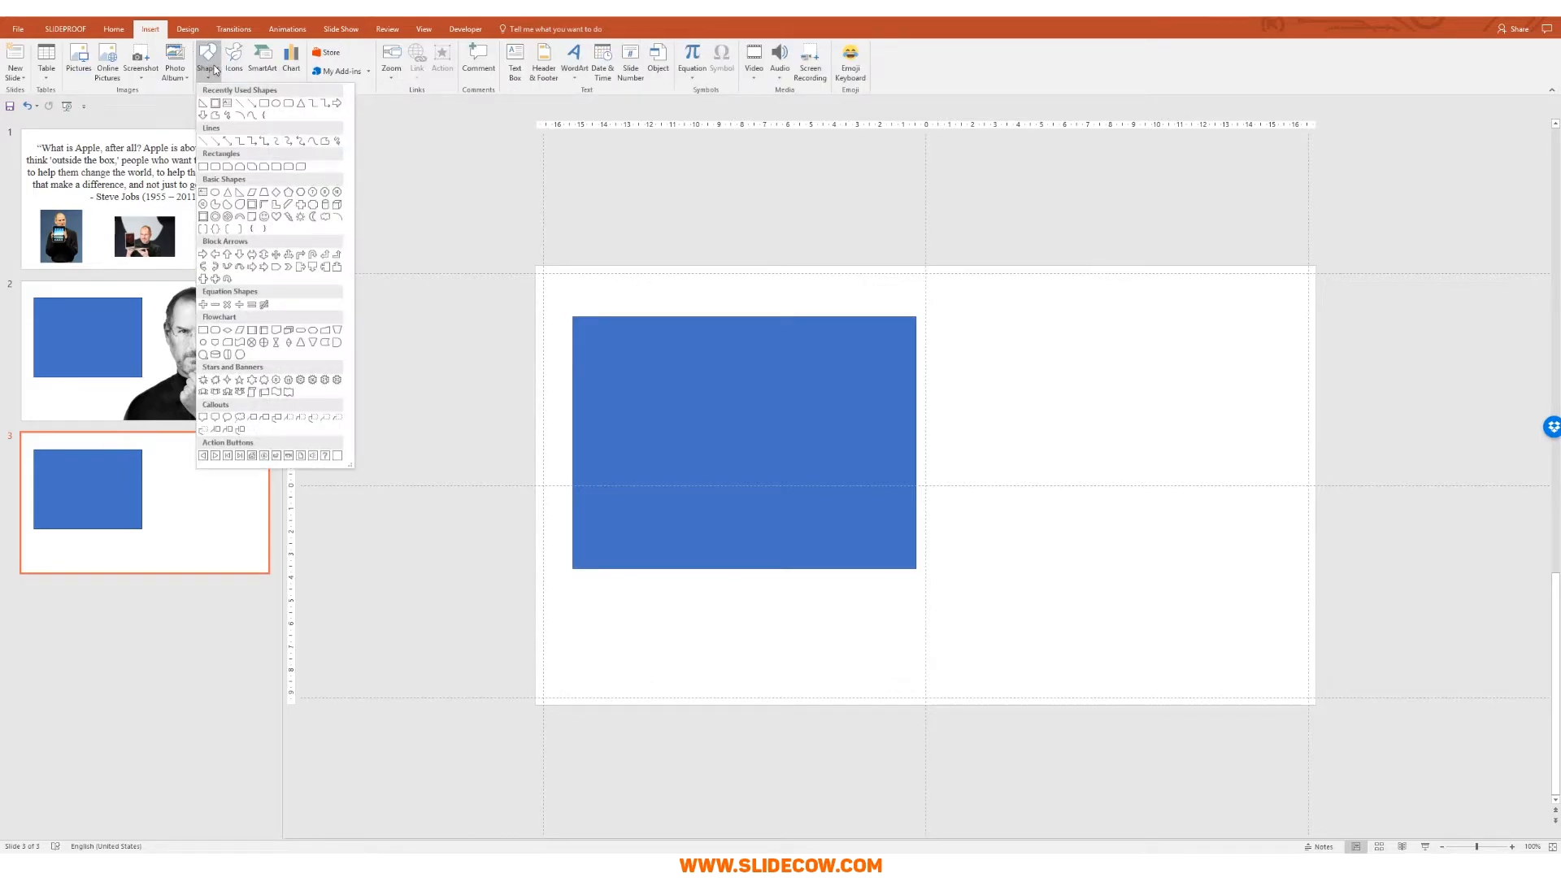
pyautogui.click(253, 204)
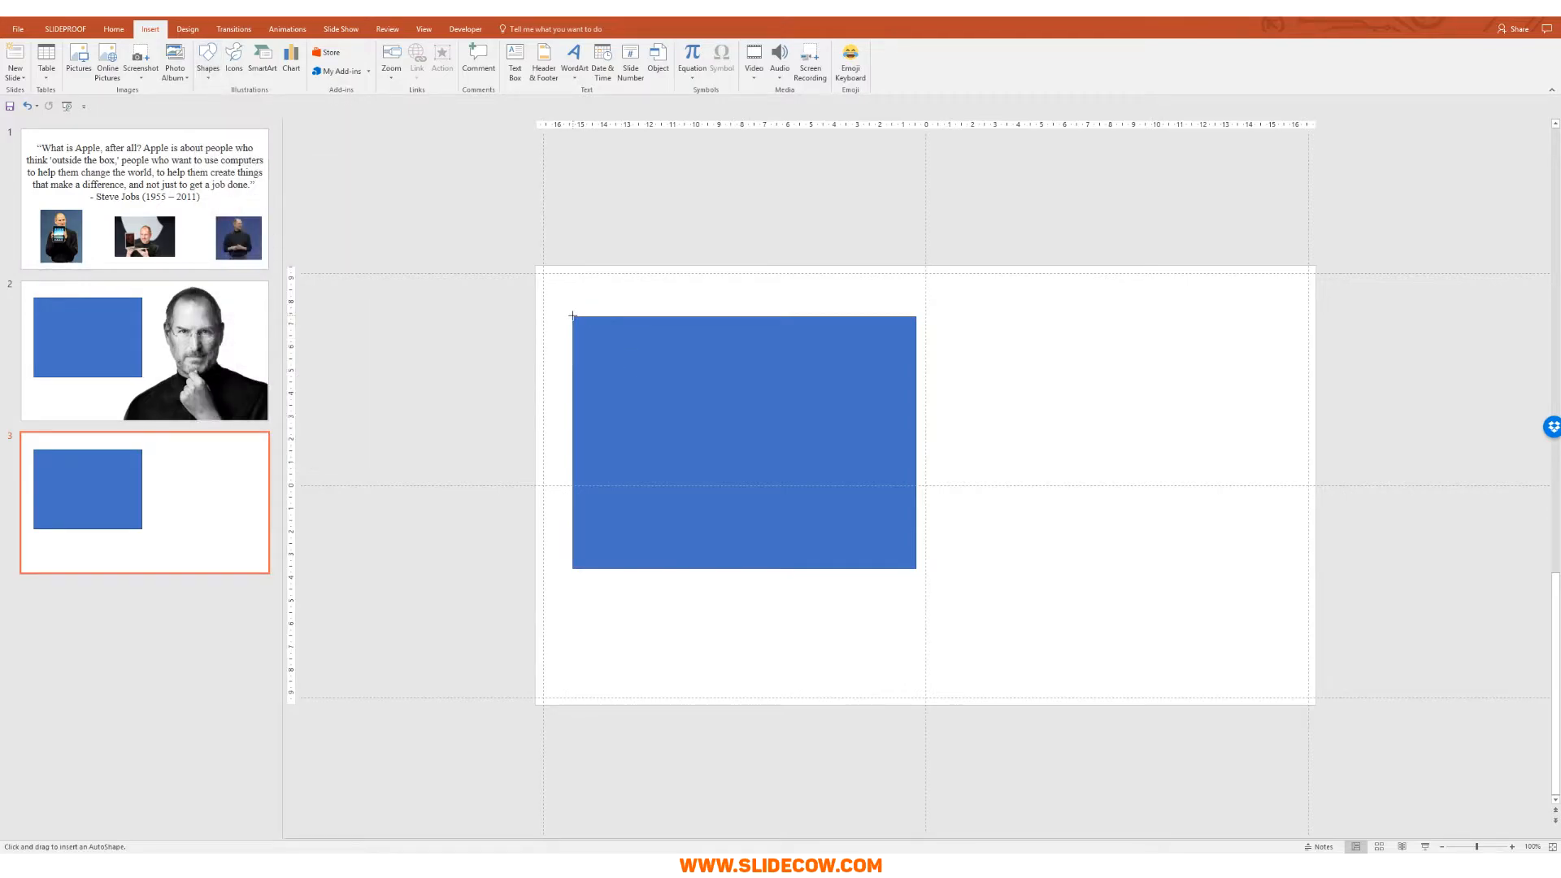
pyautogui.moveTo(883, 533); pyautogui.dragTo(915, 567)
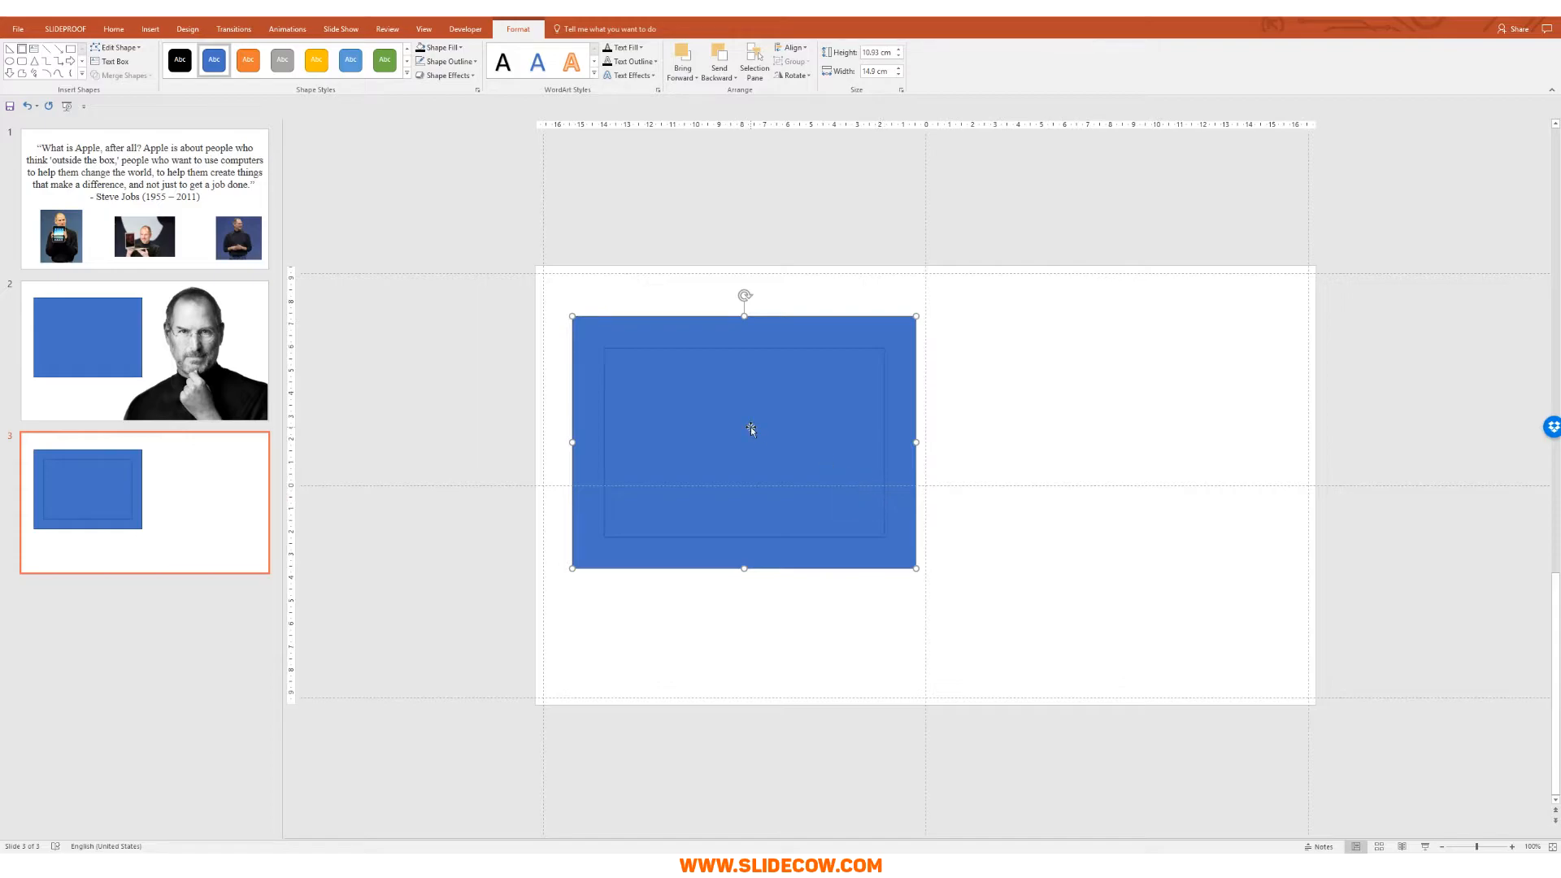
pyautogui.press('Delete')
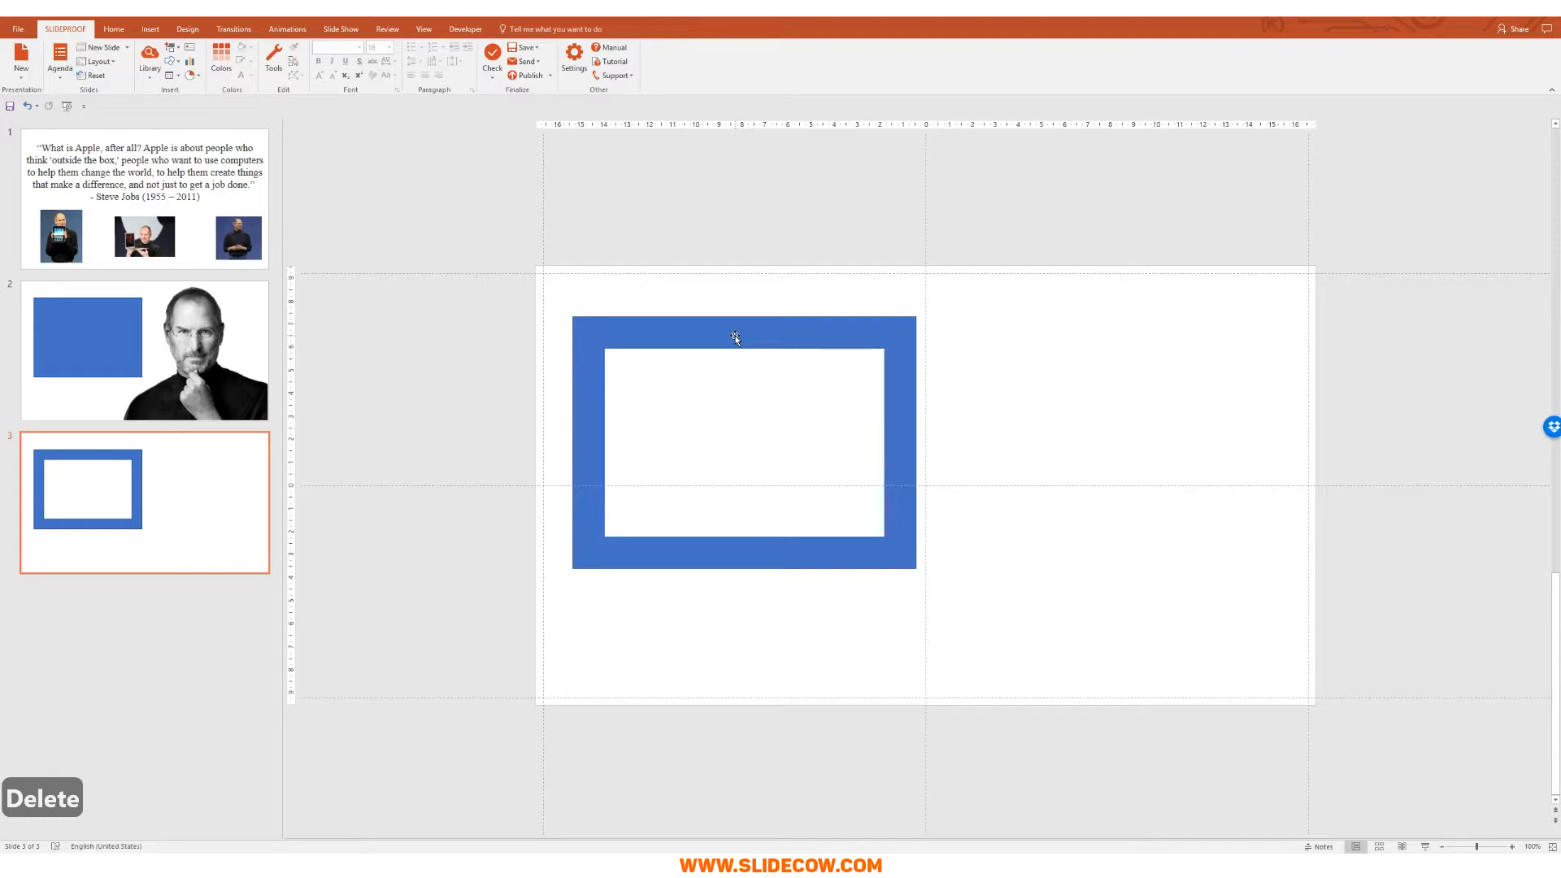
pyautogui.click(735, 338)
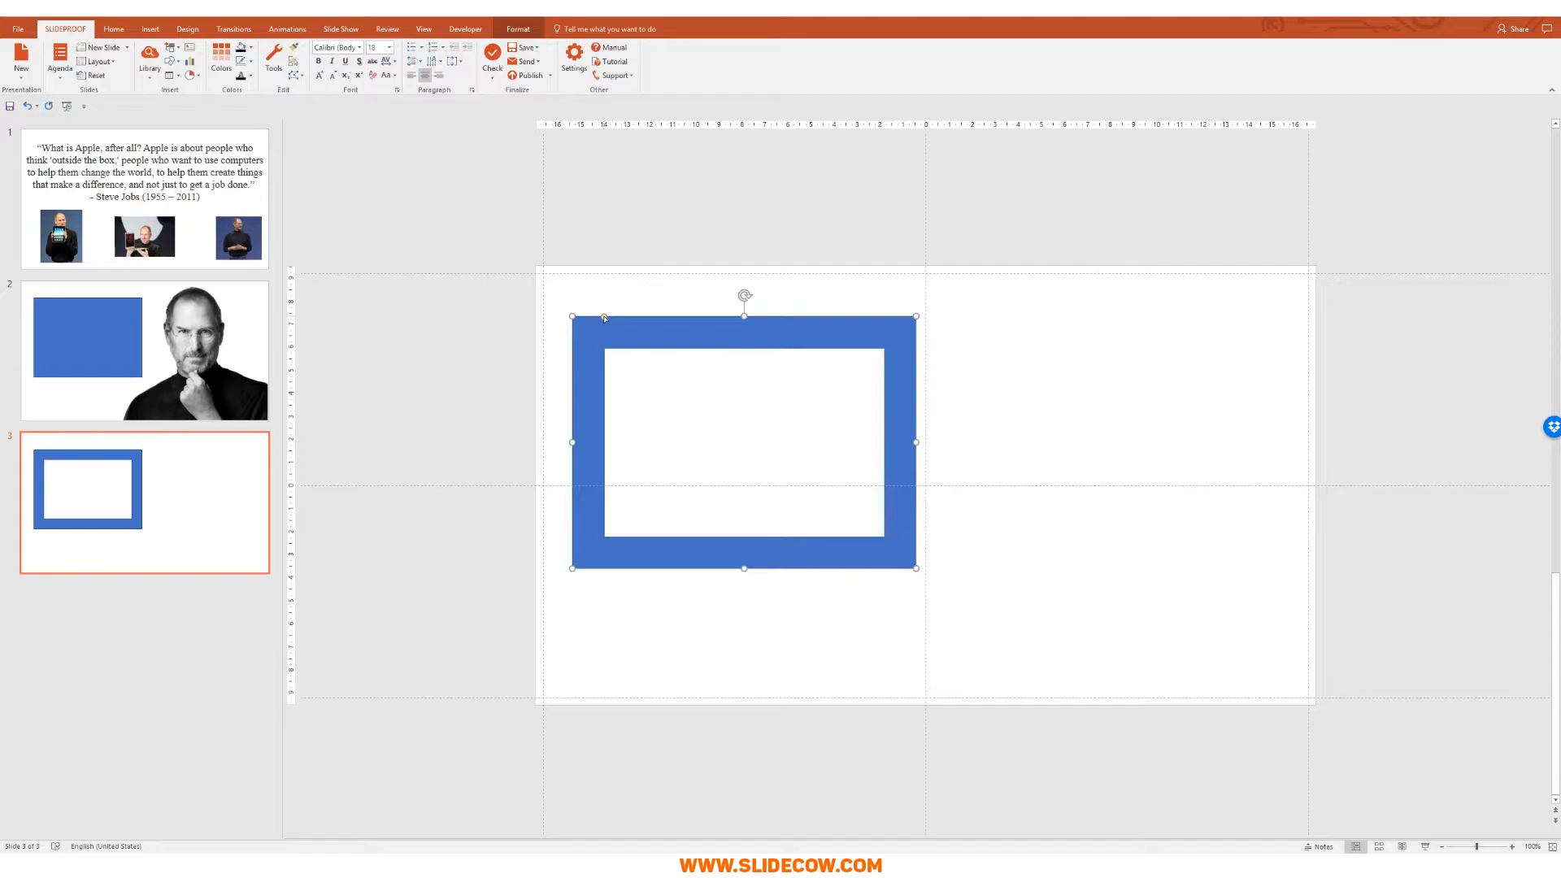
# Step: Thin the frame's border with its adjustment handle and fill the frame black
pyautogui.moveTo(604, 317); pyautogui.dragTo(577, 321)
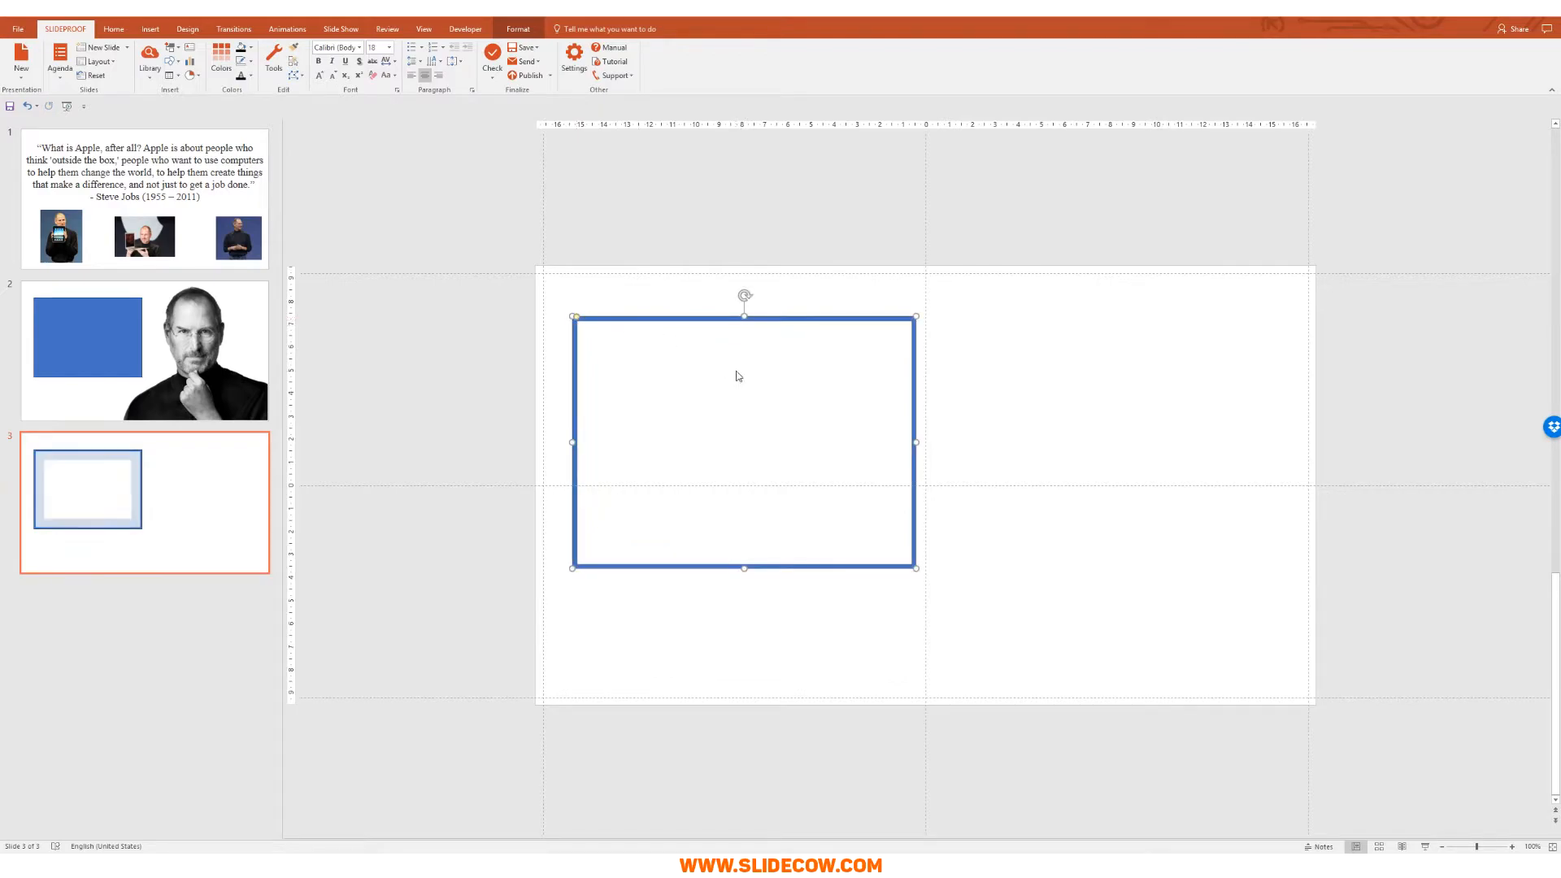
pyautogui.click(518, 28)
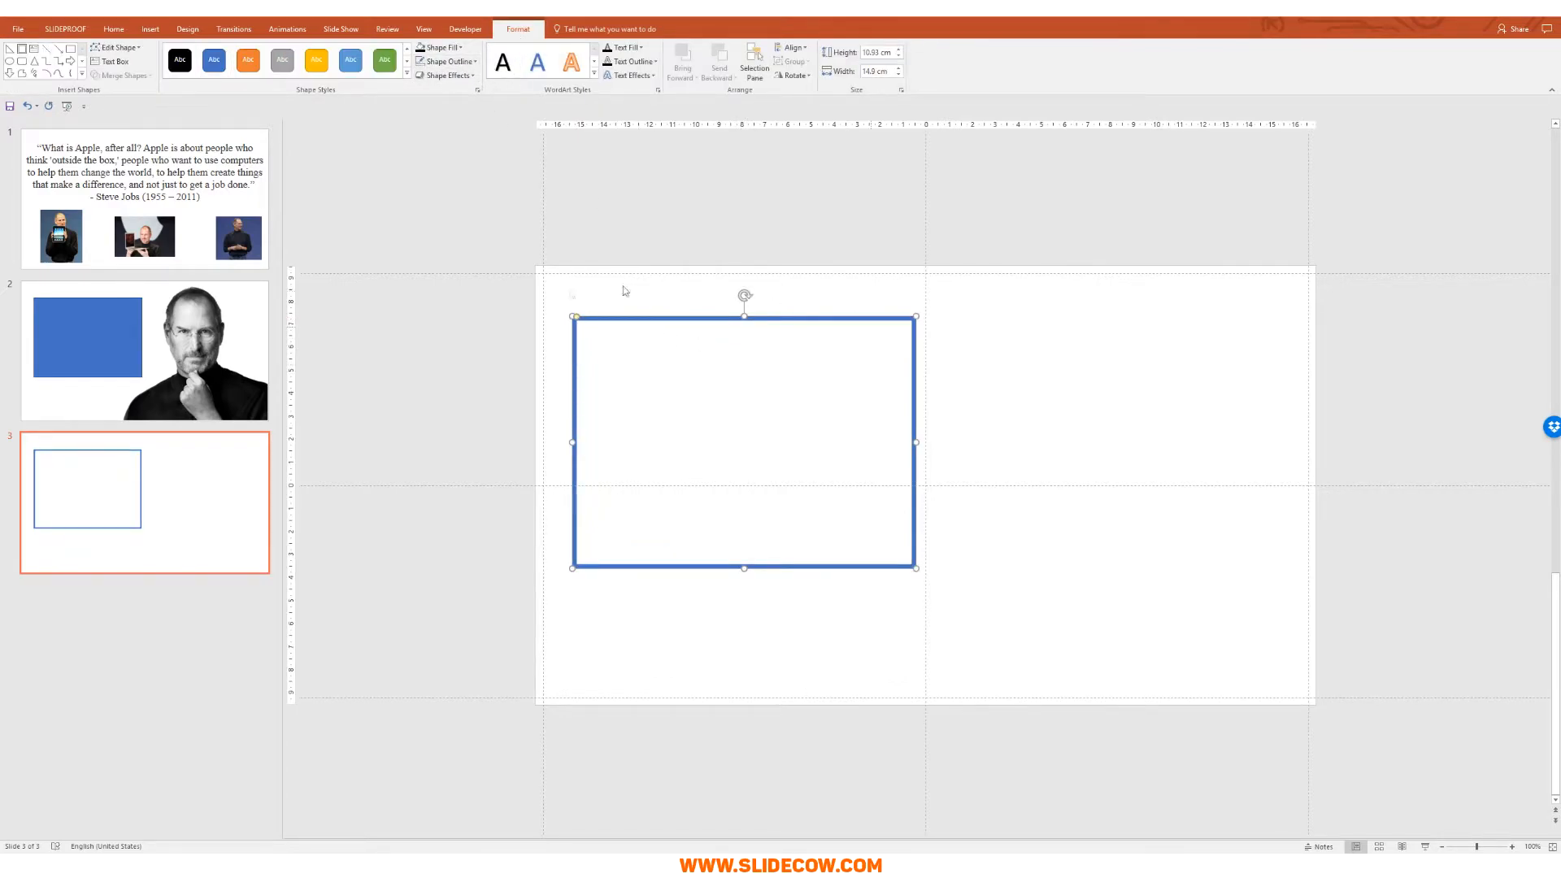
pyautogui.click(473, 61)
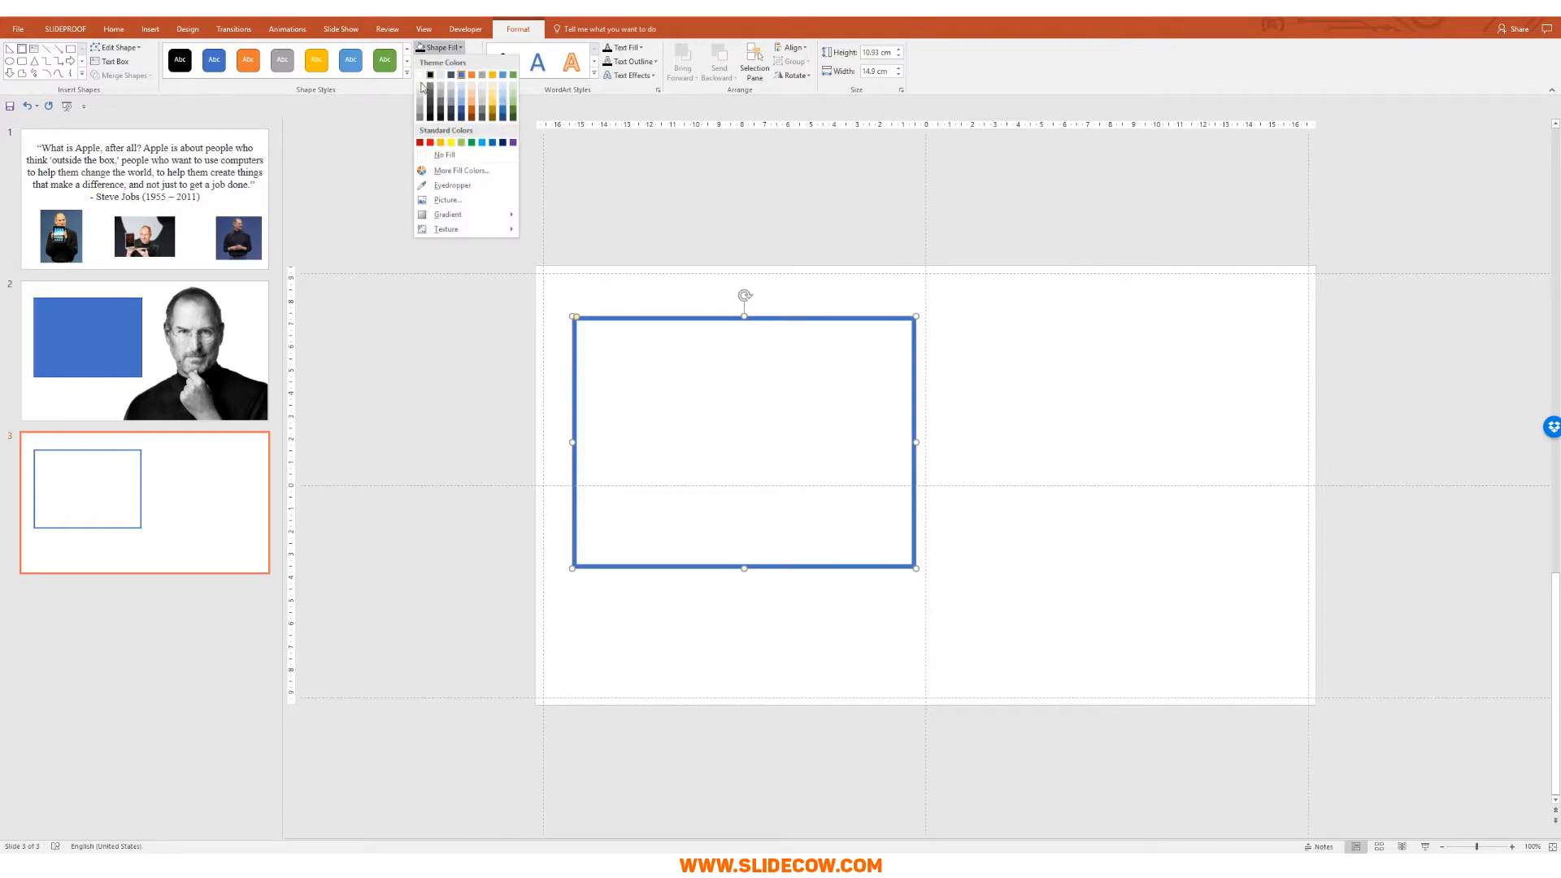
pyautogui.click(428, 87)
pyautogui.moveTo(577, 318); pyautogui.dragTo(577, 318)
pyautogui.click(1073, 362)
pyautogui.press('Home')
# Step: Copy the slide 1 quote box onto slide 3 and set it to Montserrat, size 23
pyautogui.click(967, 385)
pyautogui.press('Escape')
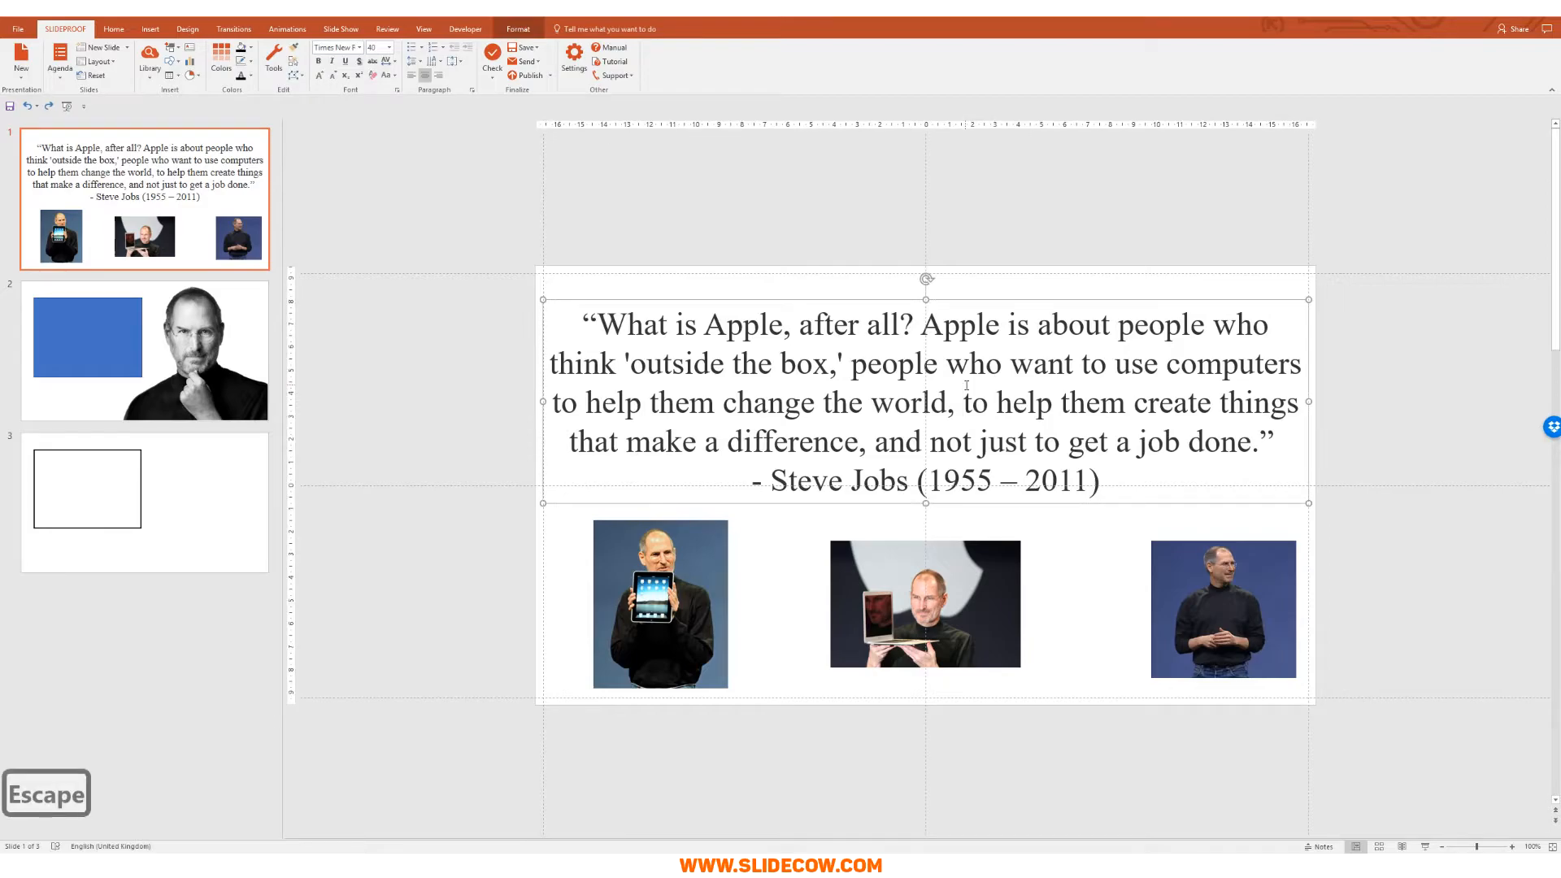
pyautogui.hotkey('ctrl', 'c')
pyautogui.click(183, 534)
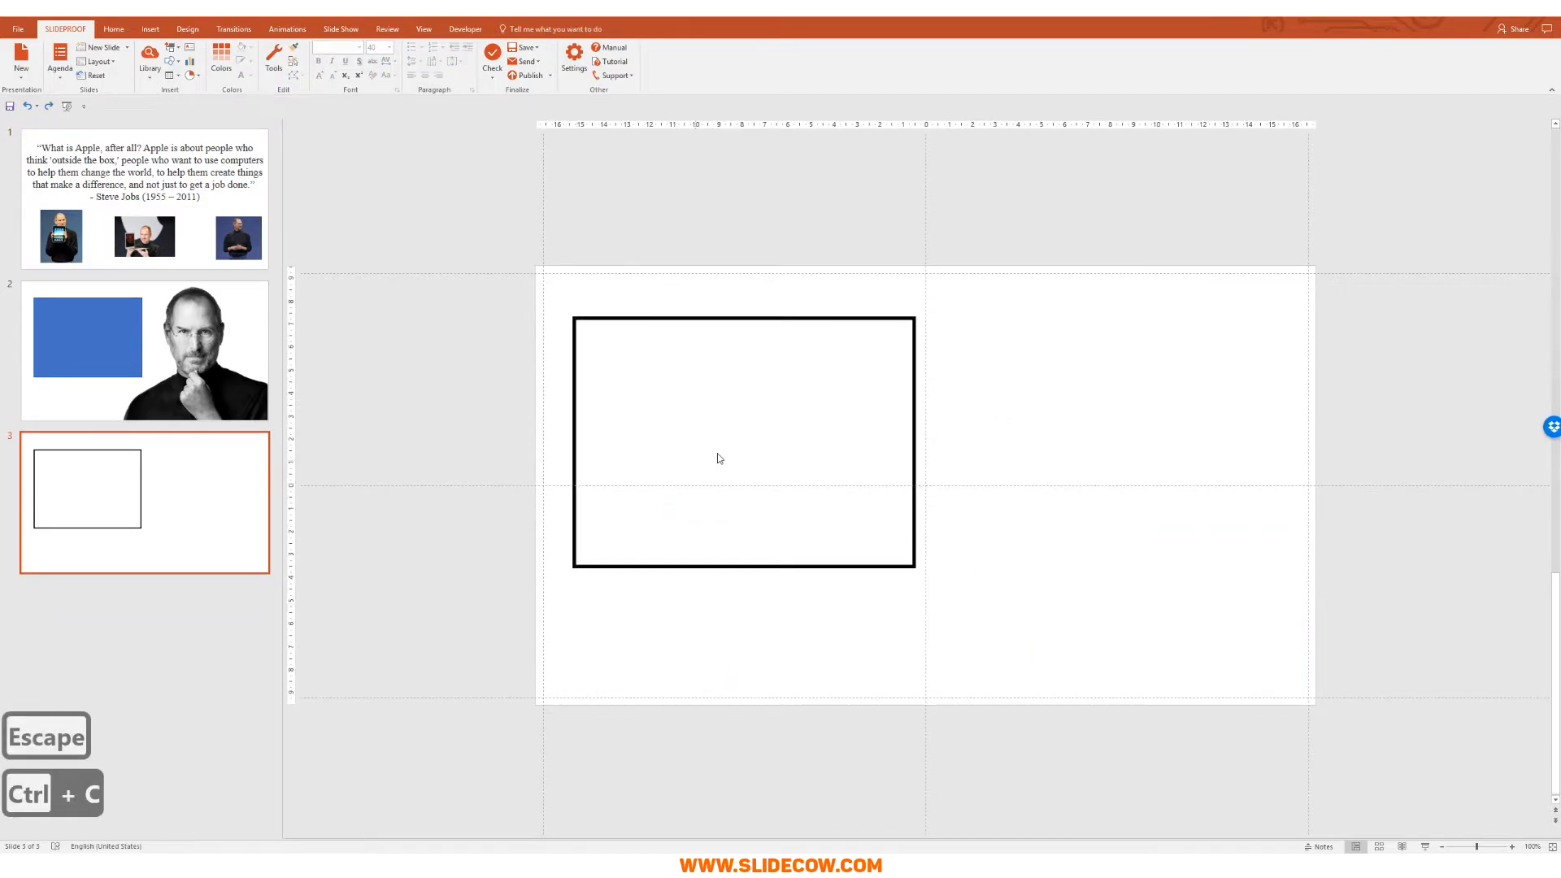
pyautogui.hotkey('ctrl', 'v')
pyautogui.click(338, 46)
pyautogui.write('mont')
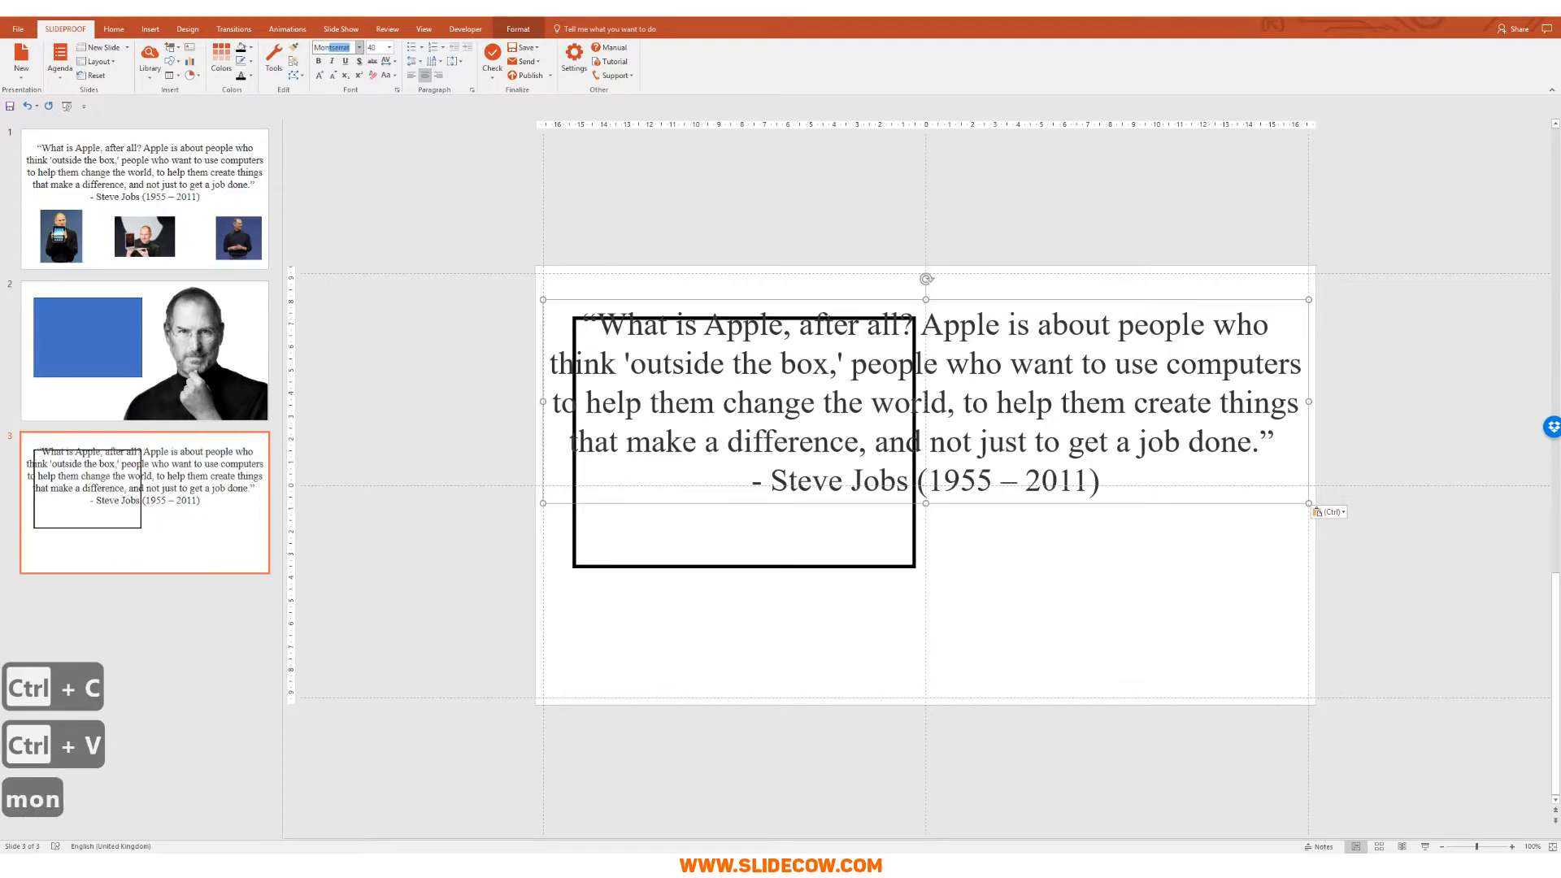
pyautogui.press('Return')
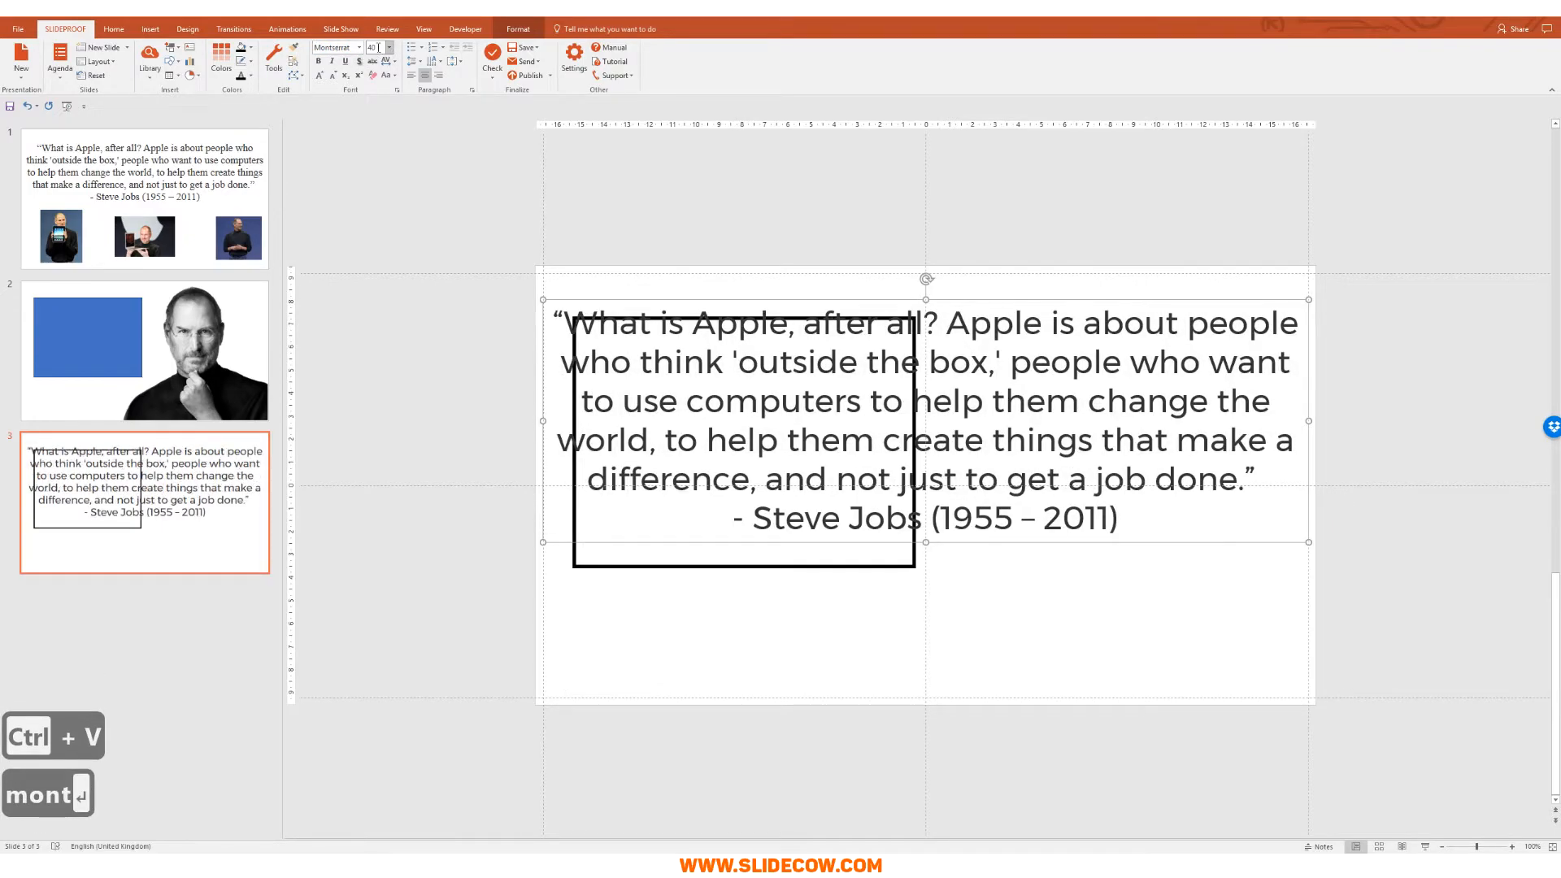
pyautogui.click(378, 47)
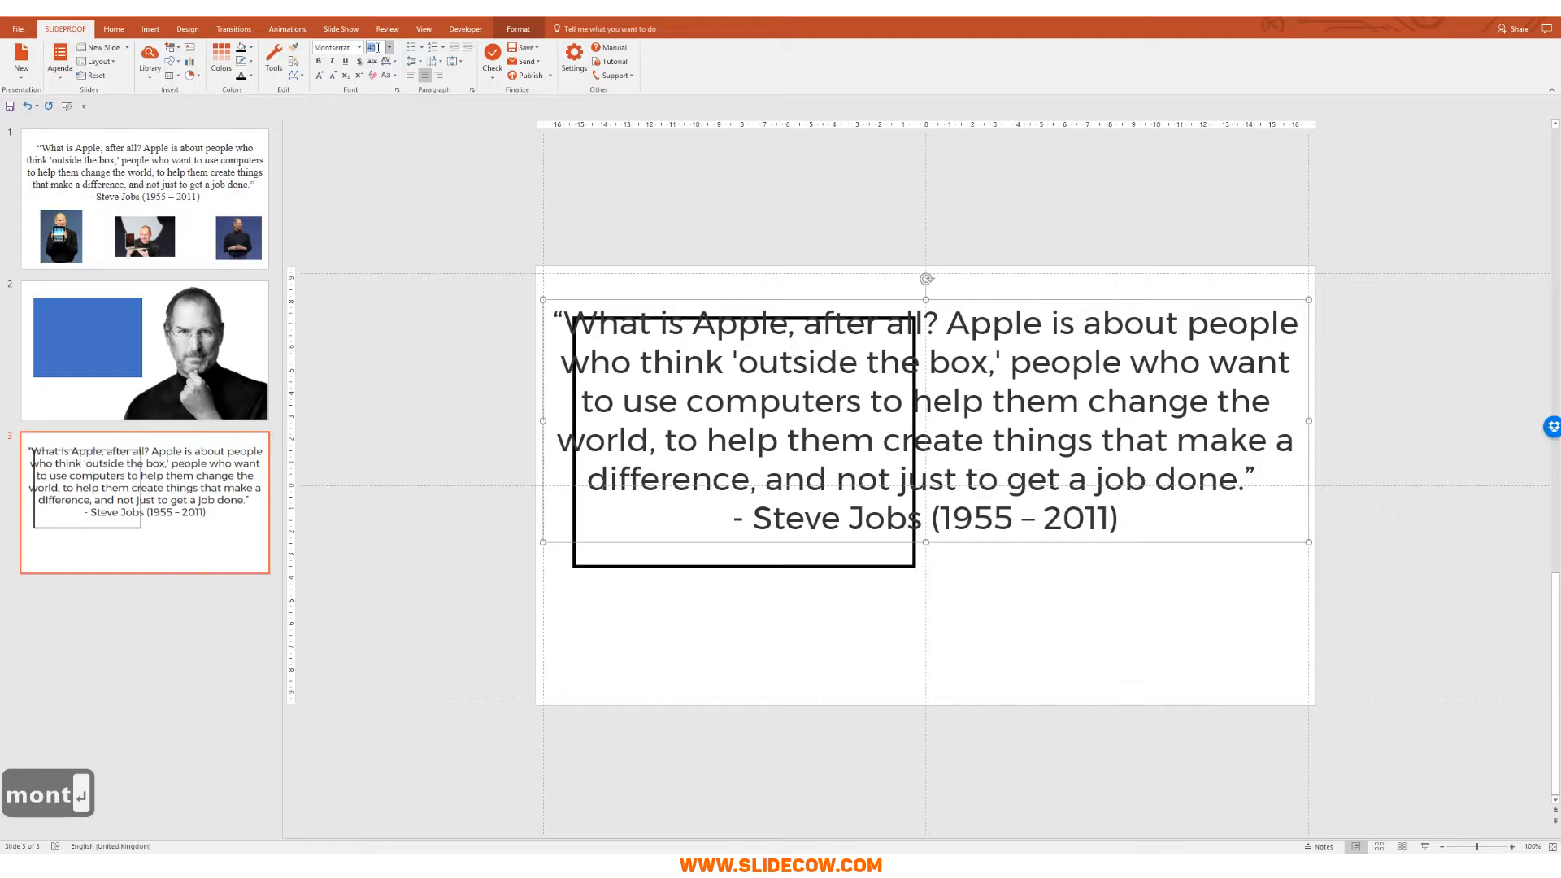
pyautogui.write('23')
pyautogui.press('Return')
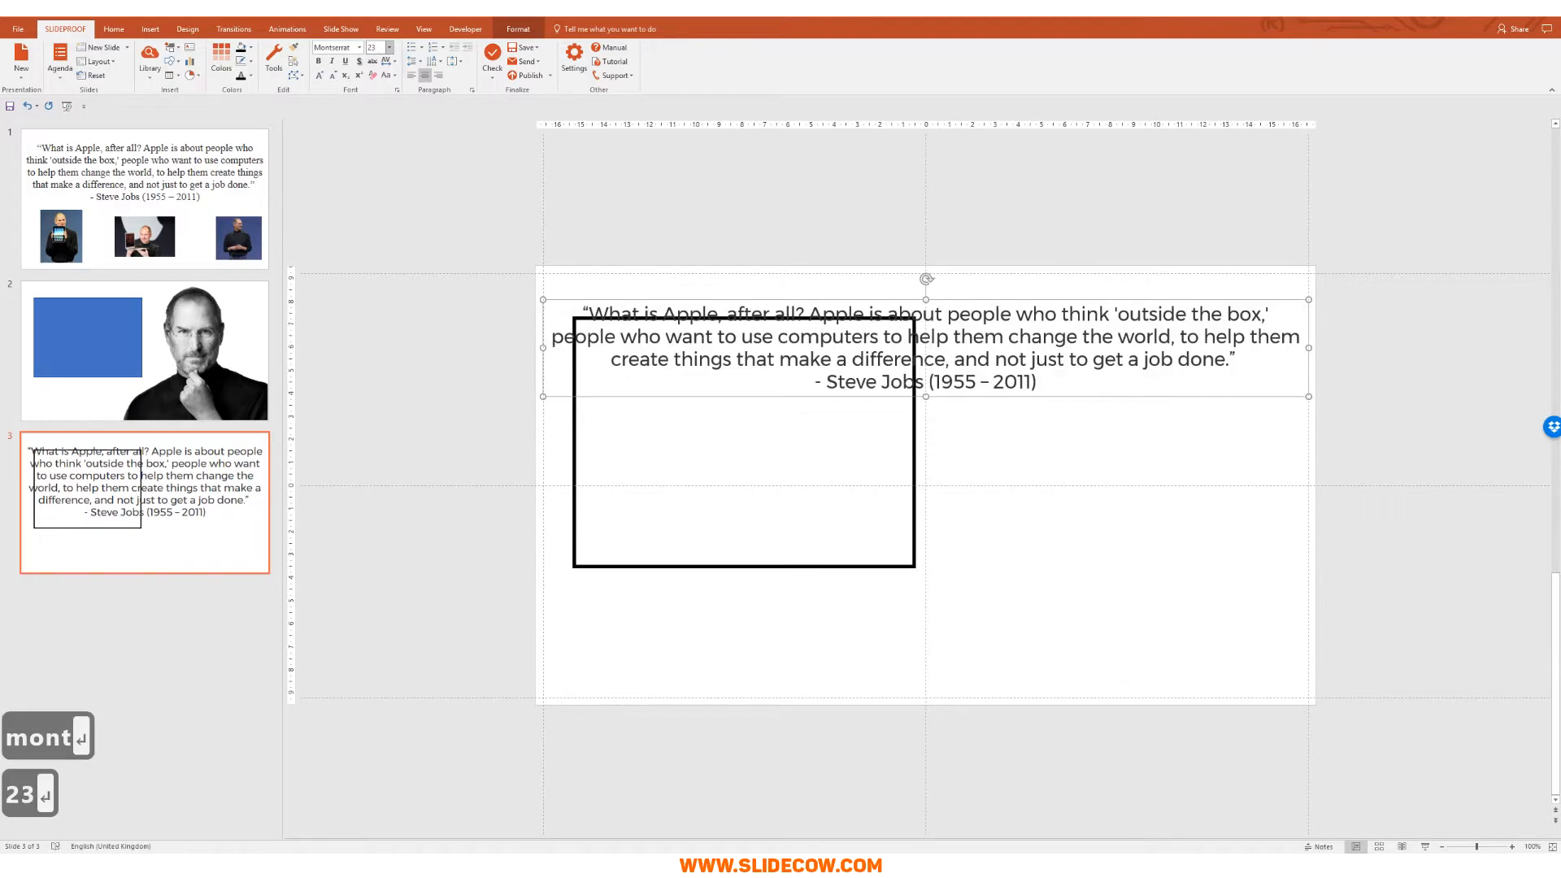
# Step: Narrow the quote box and move it inside the black frame
pyautogui.moveTo(545, 349); pyautogui.dragTo(948, 348)
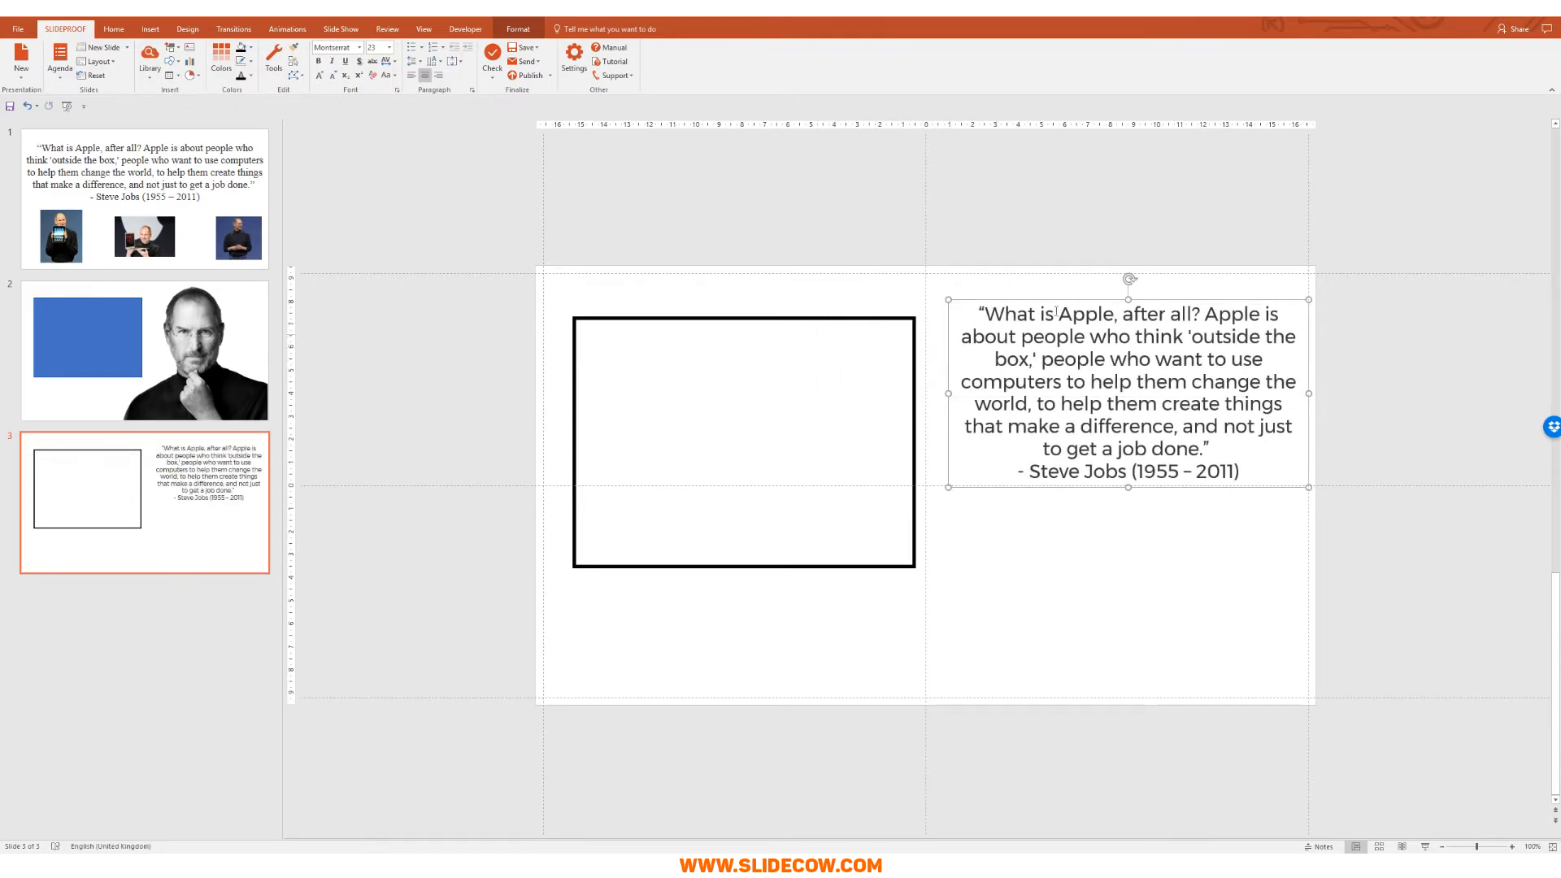
pyautogui.moveTo(1062, 303); pyautogui.dragTo(676, 355)
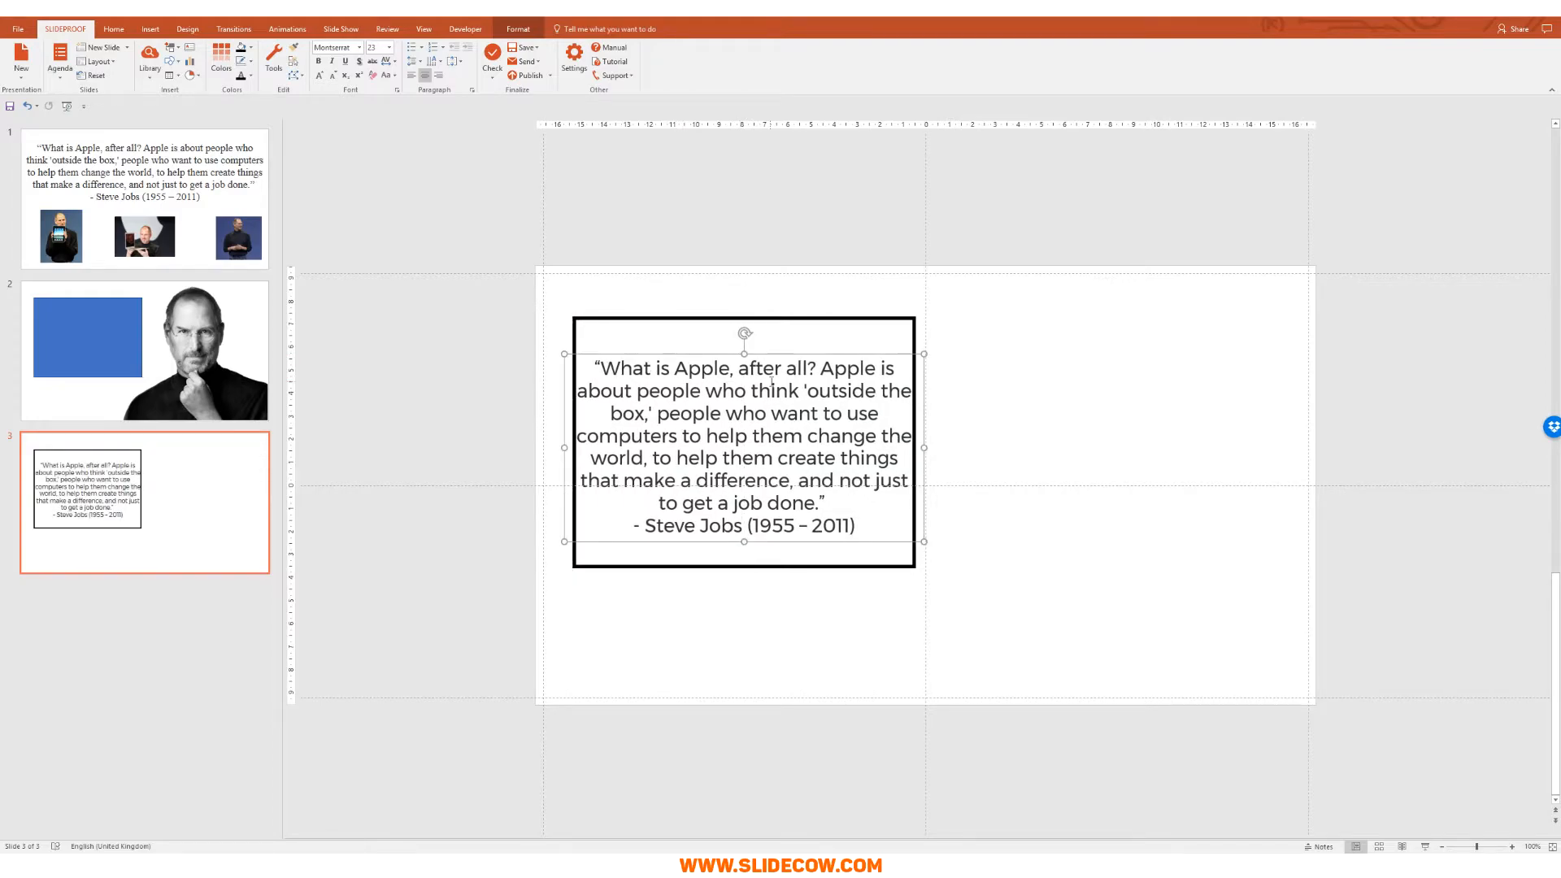
pyautogui.hotkey('shift', 'Left')
pyautogui.hotkey('shift', 'Left')
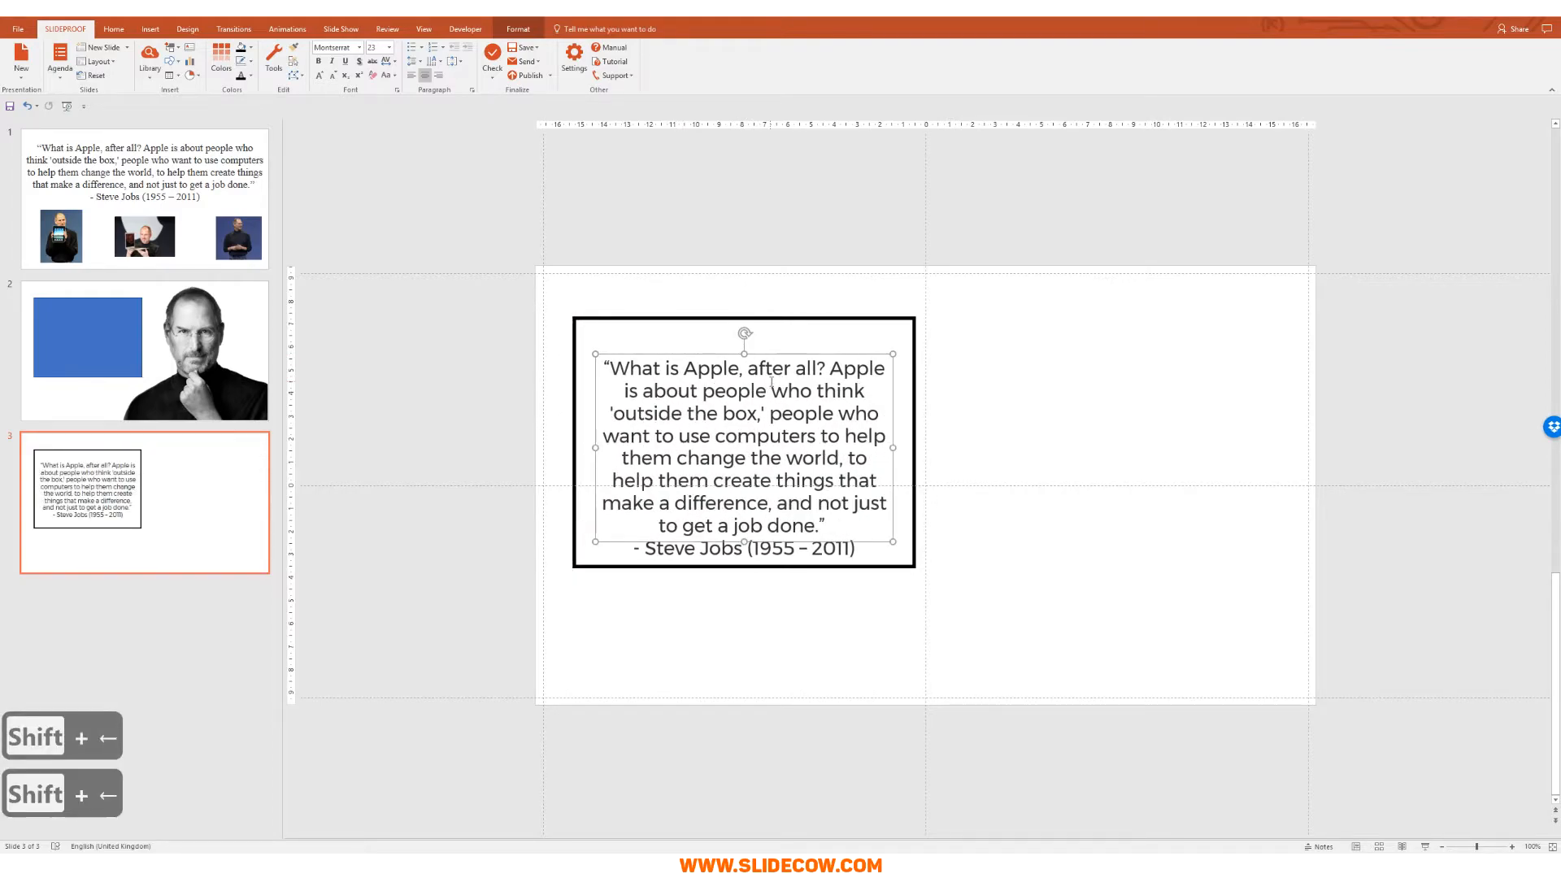
pyautogui.hotkey('shift', 'Right')
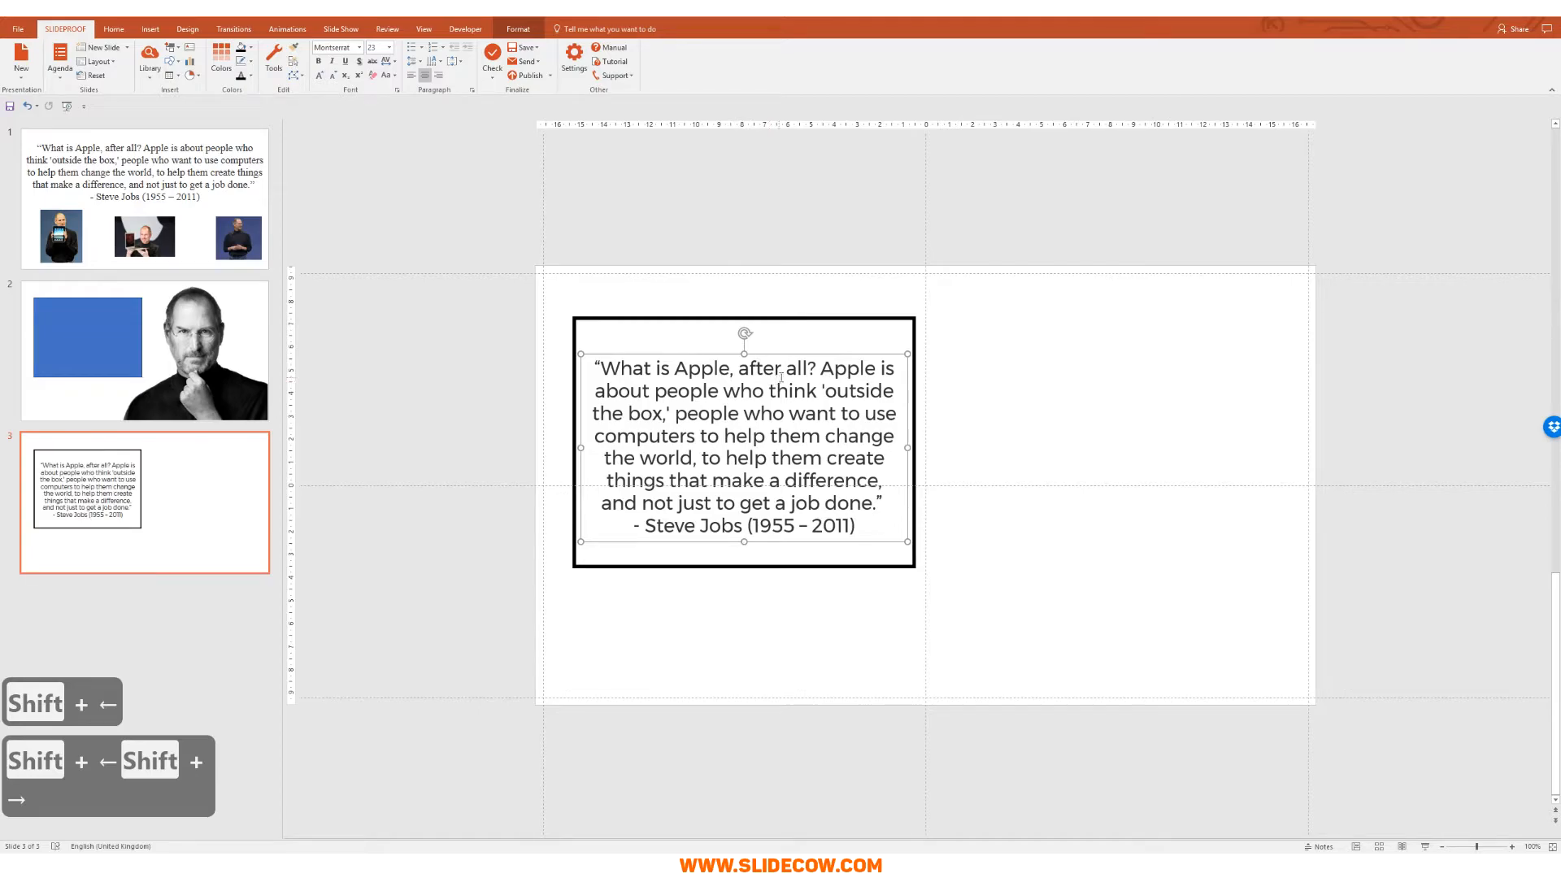
pyautogui.hotkey('shift', 'Left')
pyautogui.hotkey('shift', 'Left')
pyautogui.hotkey('shift', 'Left')
pyautogui.hotkey('shift', 'Left')
pyautogui.hotkey('shift', 'Left')
pyautogui.hotkey('shift', 'Left')
pyautogui.hotkey('shift', 'Left')
pyautogui.hotkey('shift', 'Left')
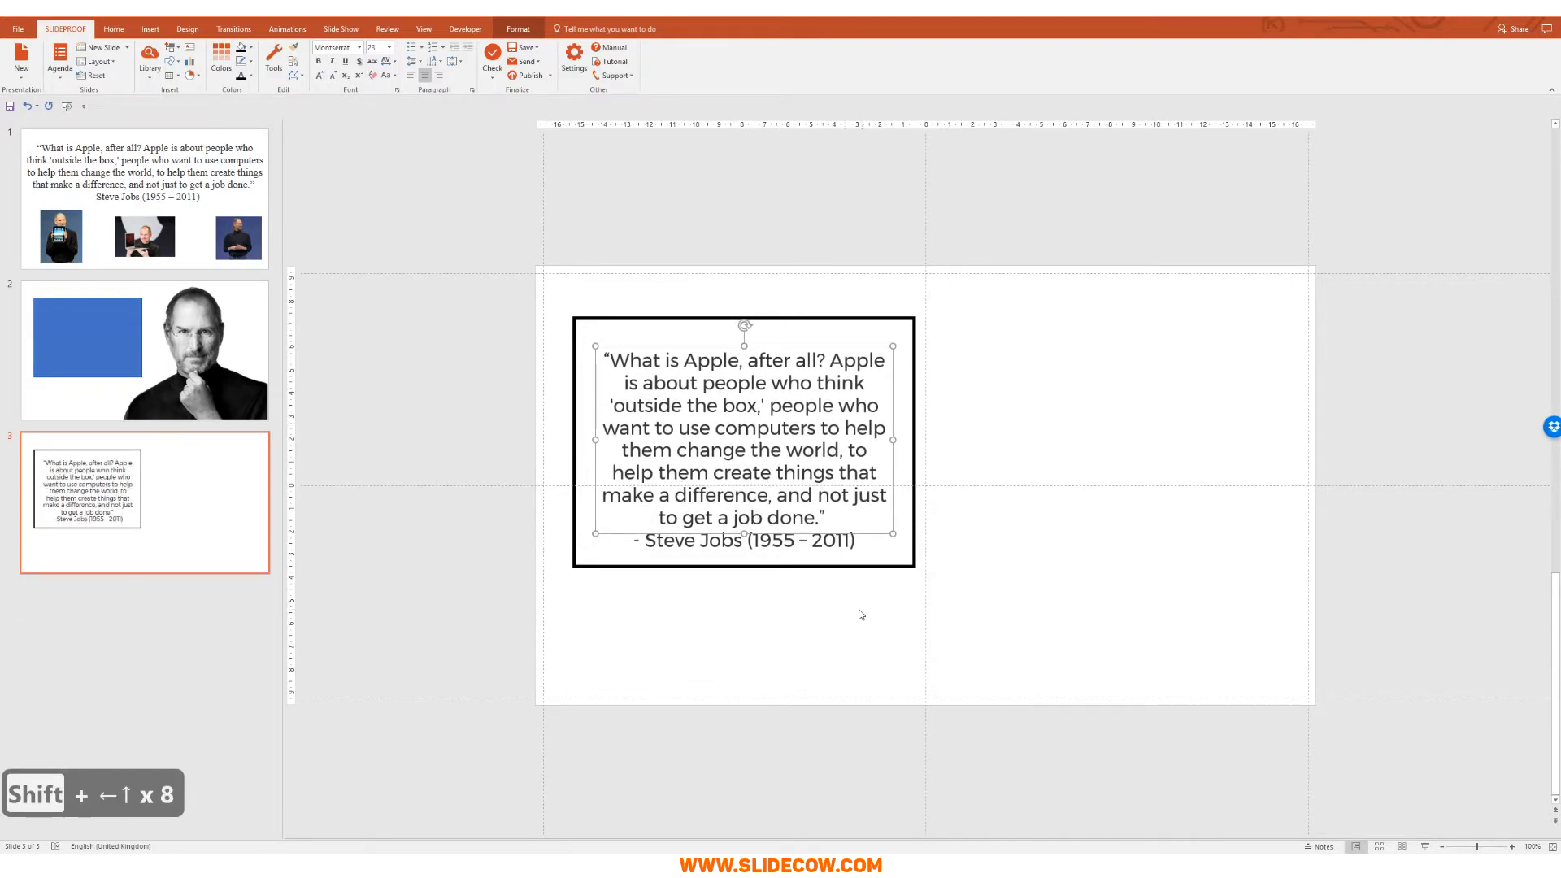
# Step: Delete the quote's opening and closing quote marks and the Steve Jobs name line
pyautogui.click(833, 512)
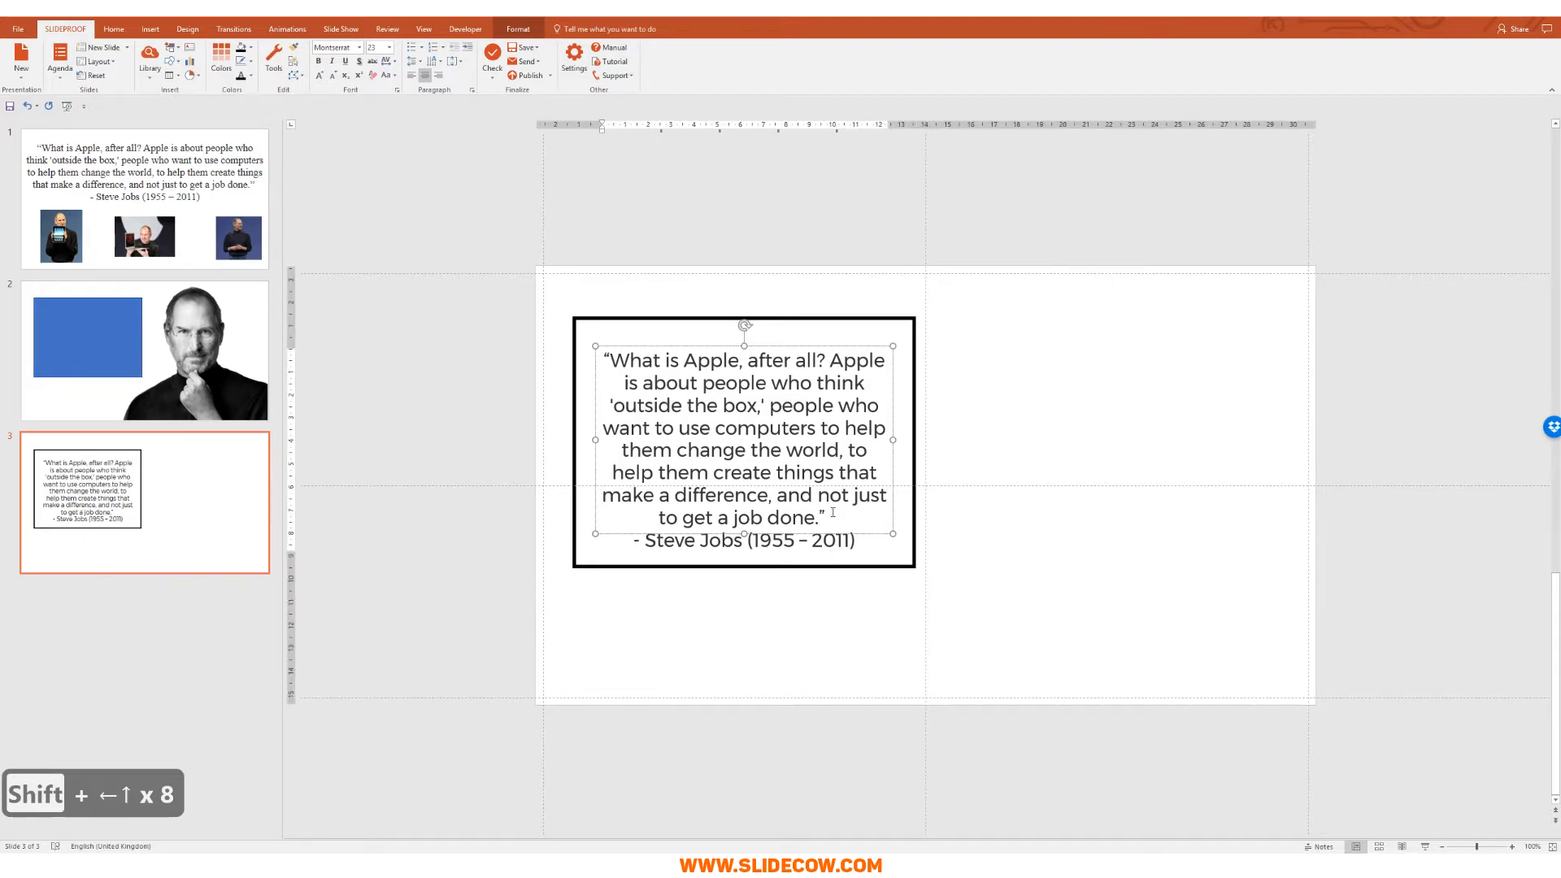
pyautogui.press('BackSpace')
pyautogui.press('BackSpace')
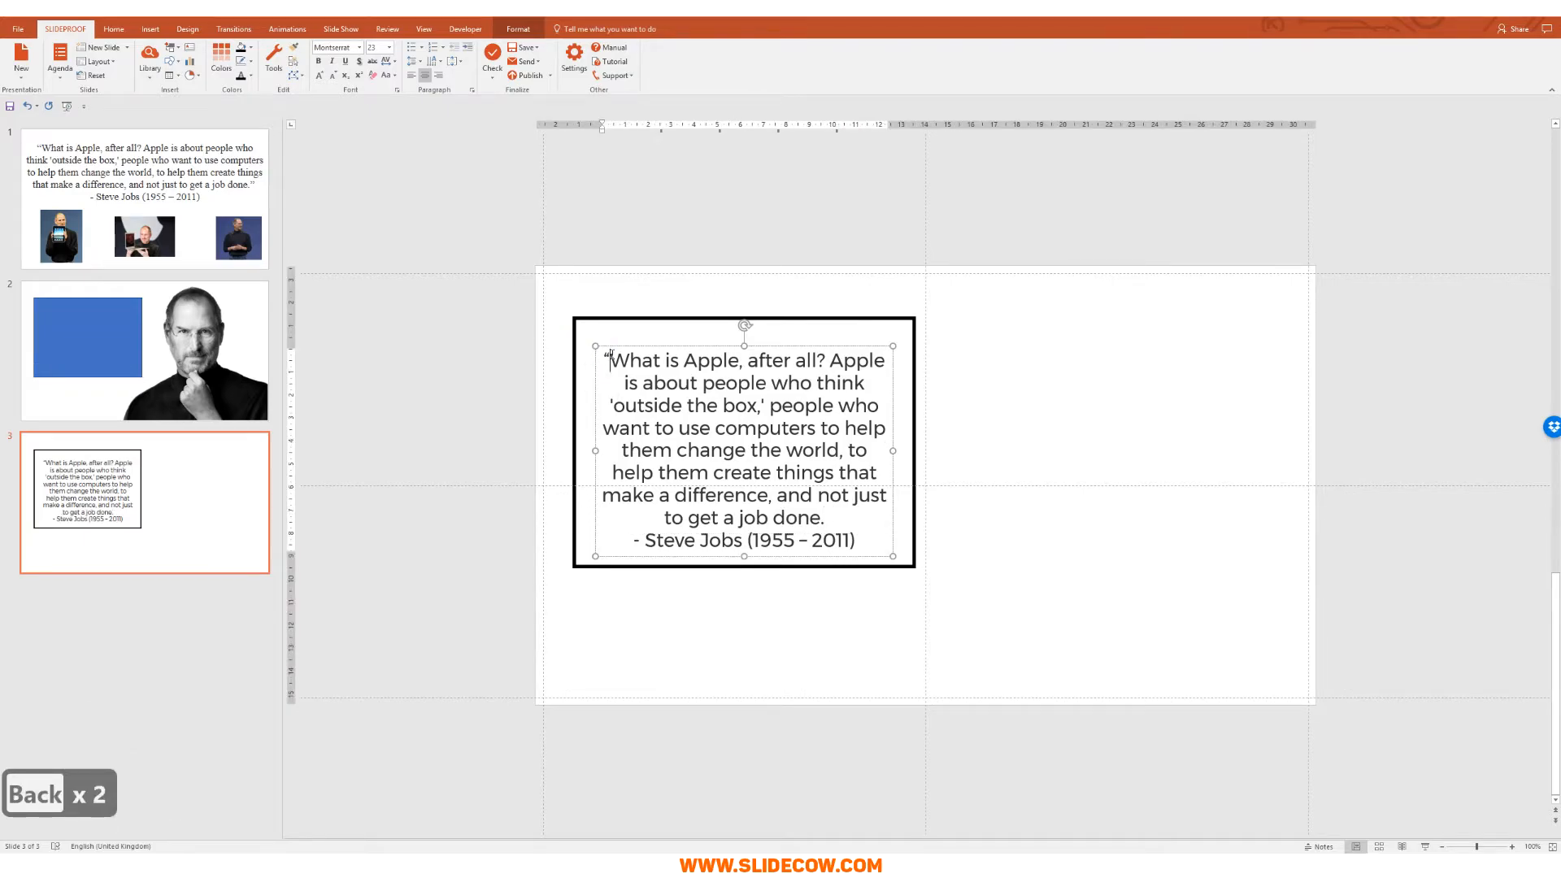
pyautogui.press('BackSpace')
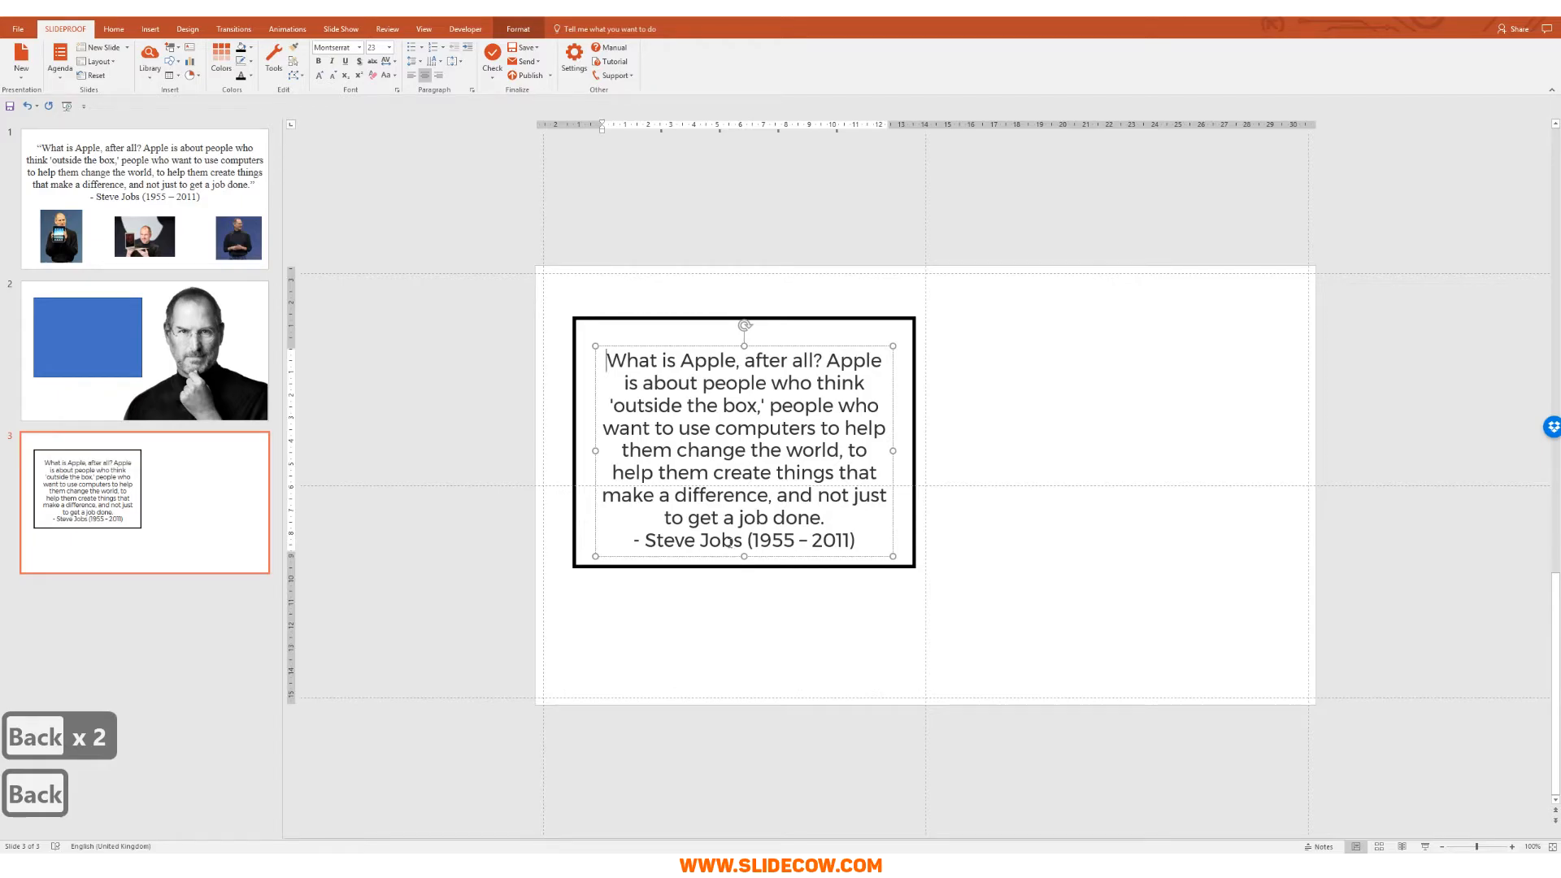
pyautogui.tripleClick(729, 542)
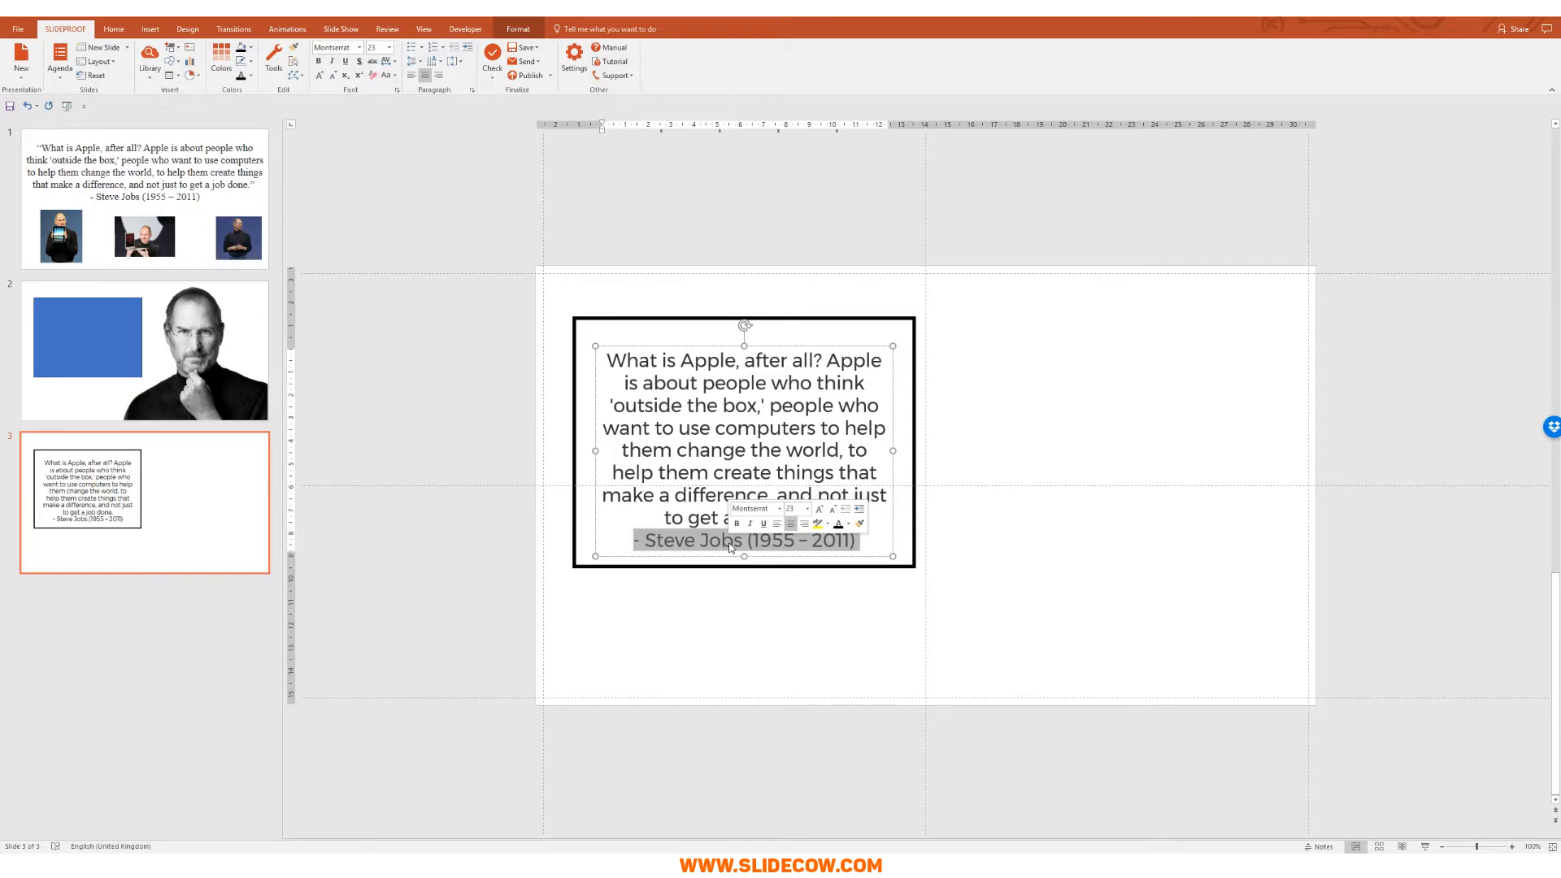
pyautogui.press('BackSpace')
pyautogui.press('Escape')
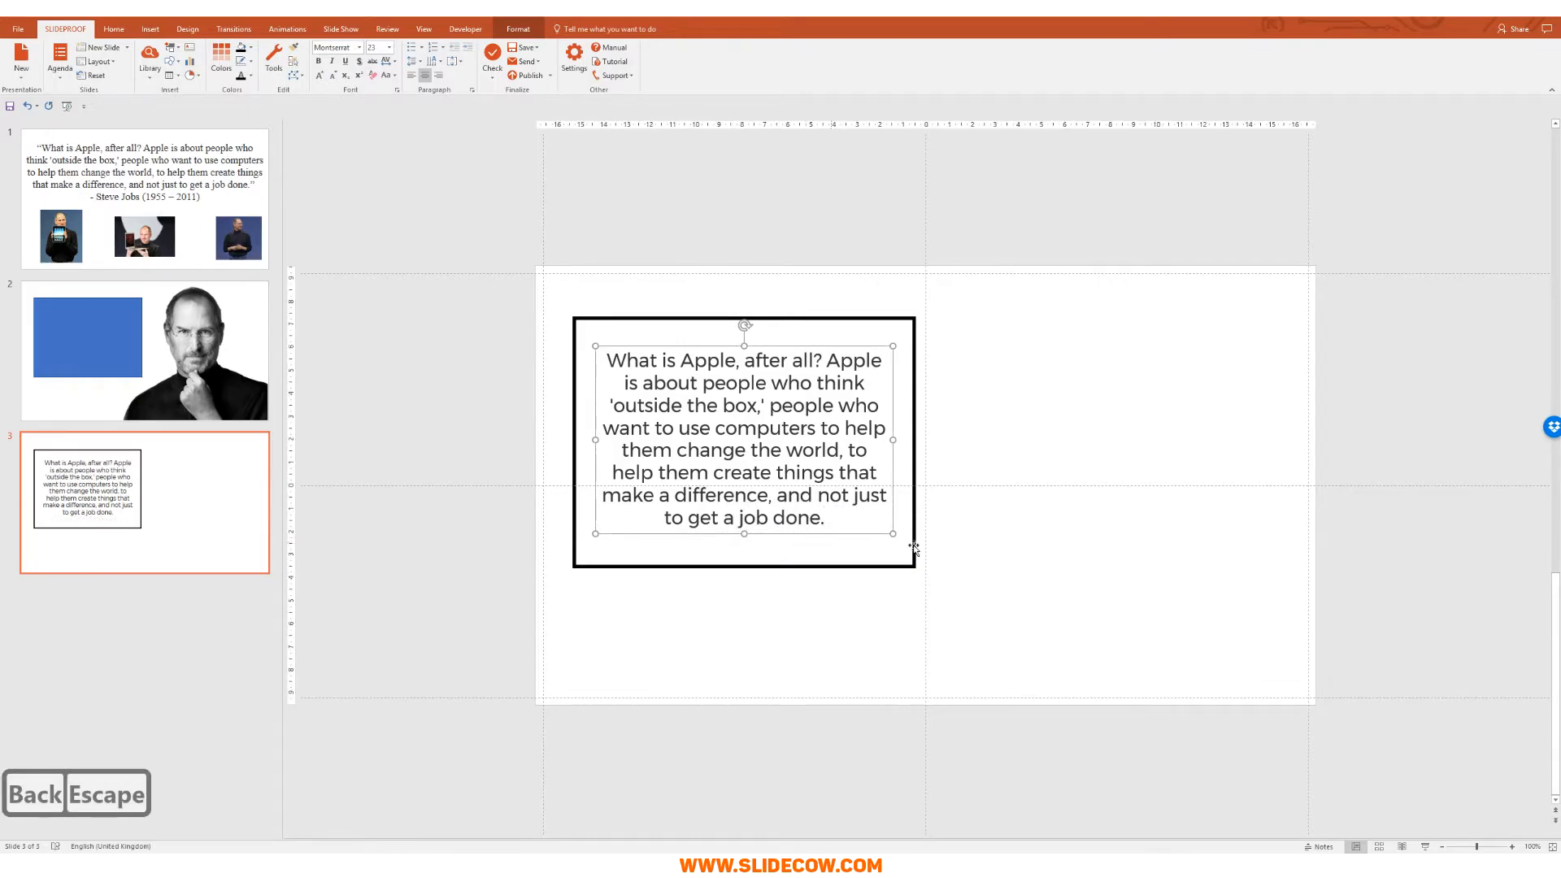
pyautogui.click(979, 682)
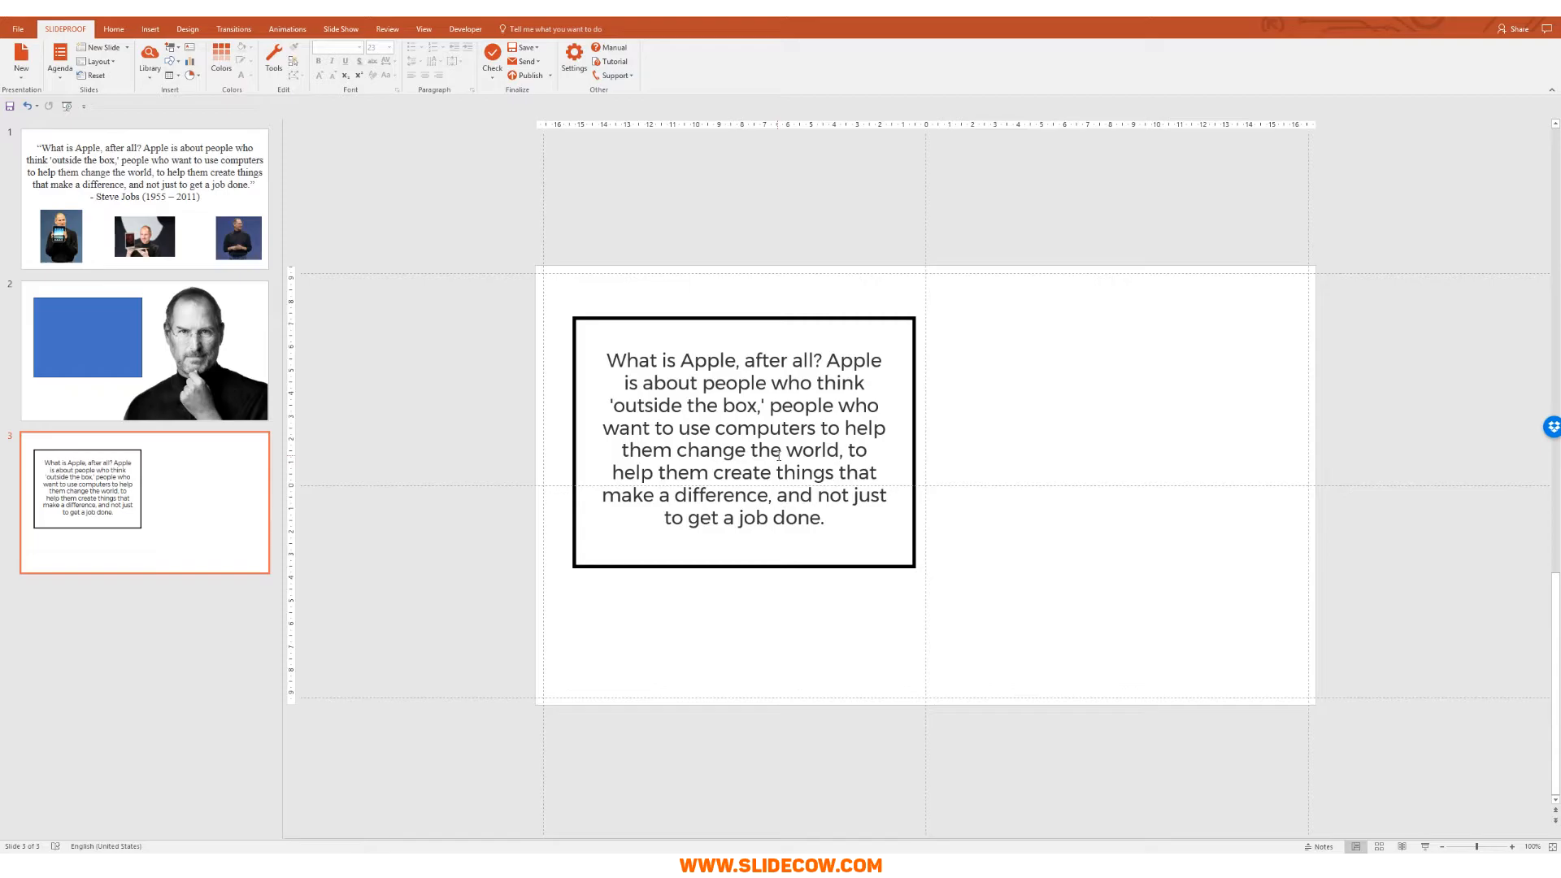
pyautogui.click(839, 466)
pyautogui.press('Escape')
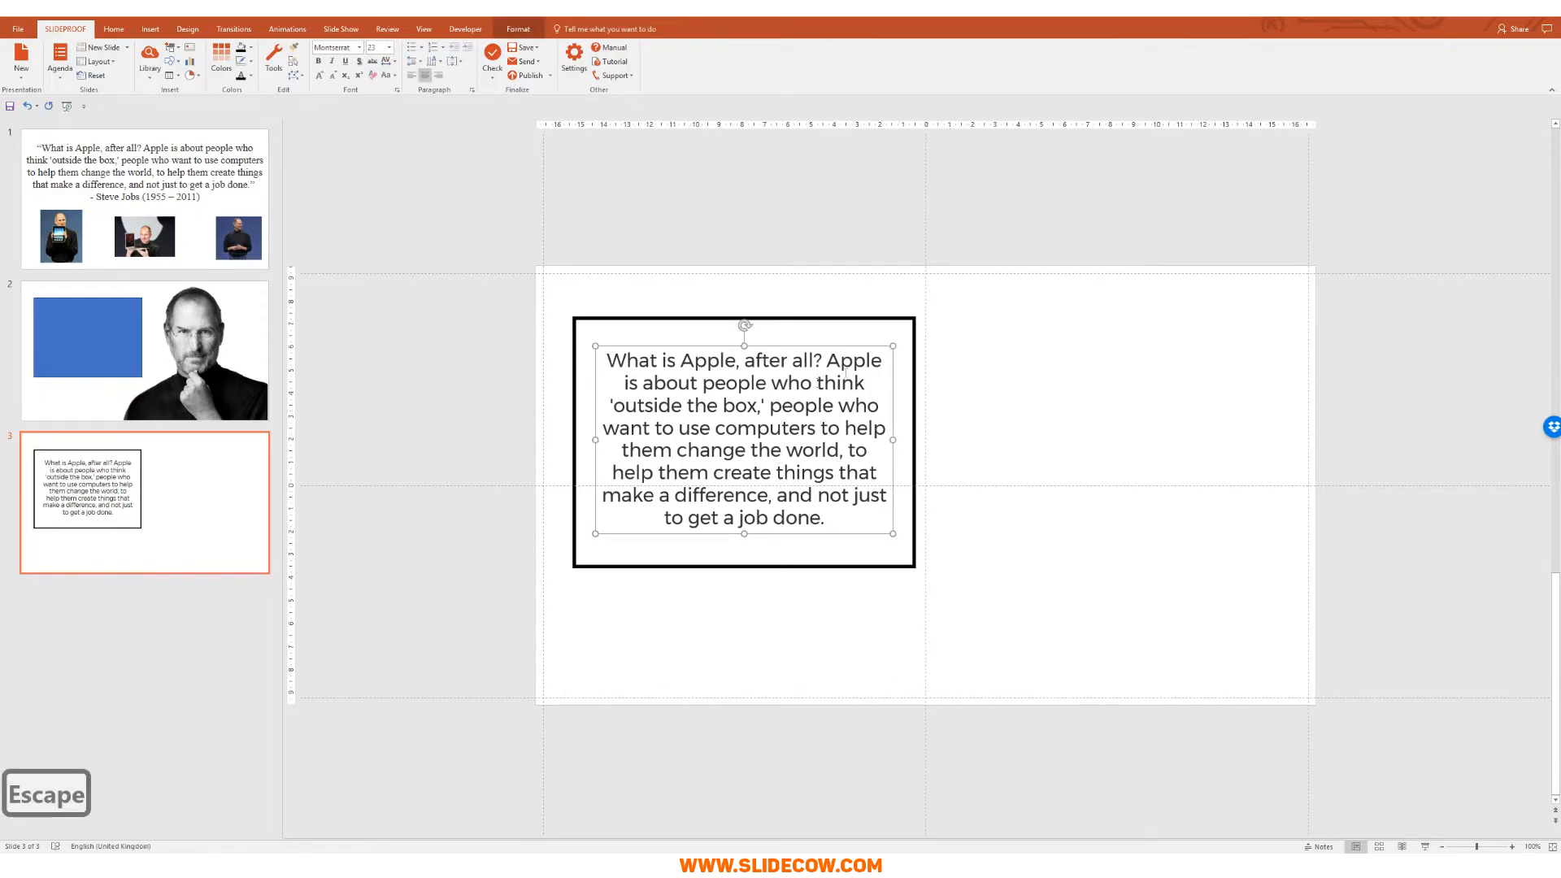
# Step: Duplicate the quote box beside the frame, replace its text with “ and set size 200
pyautogui.hotkey('ctrl', 'c')
pyautogui.hotkey('ctrl', 'v')
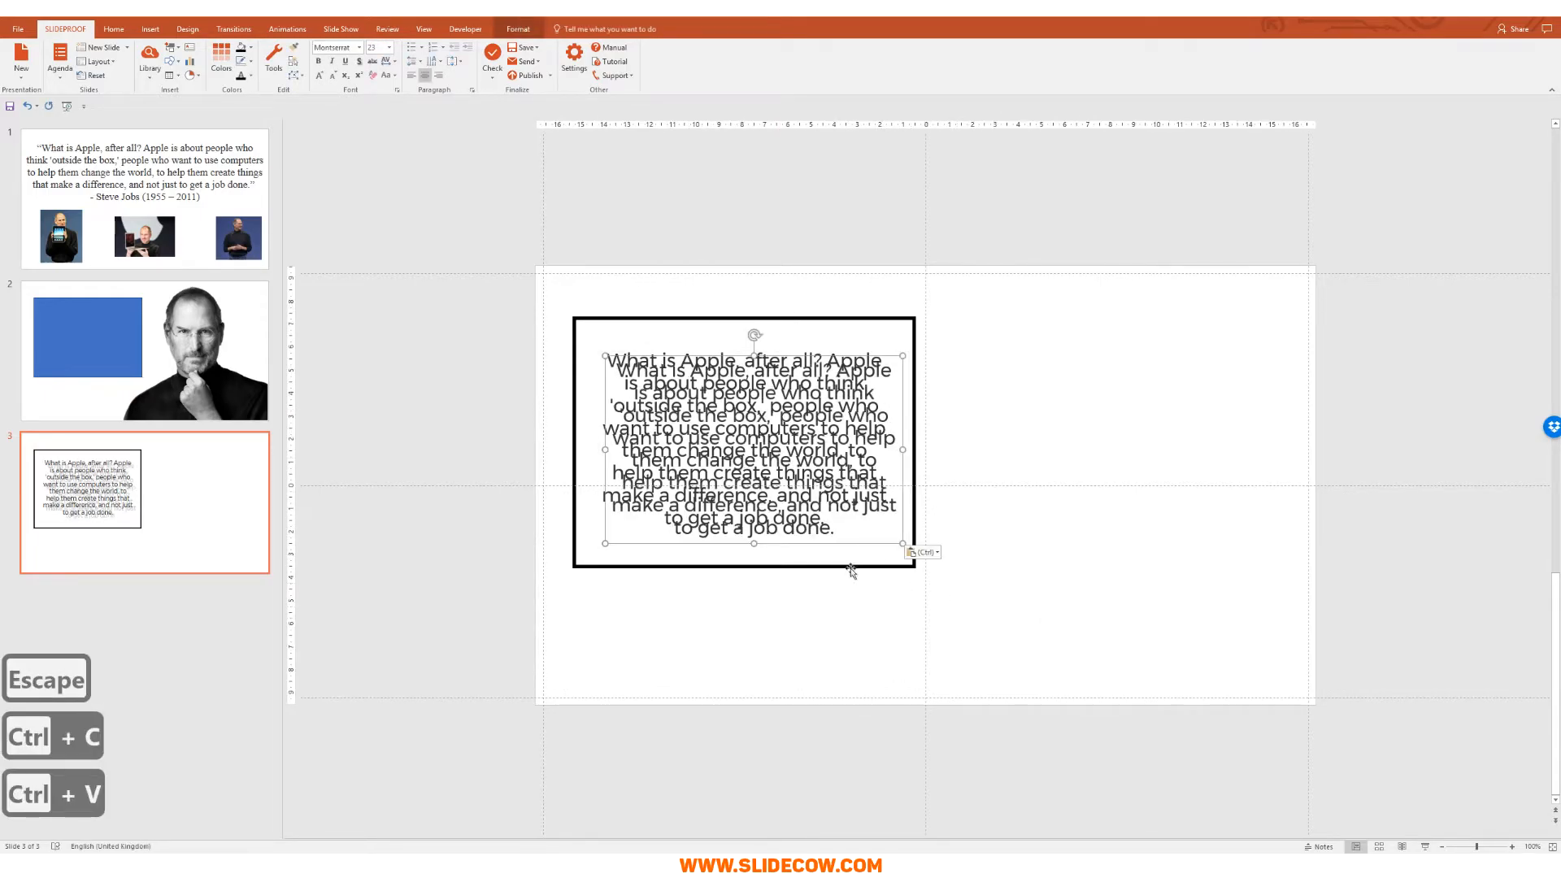
pyautogui.moveTo(847, 541); pyautogui.dragTo(1213, 517)
pyautogui.hotkey('ctrl', 'a')
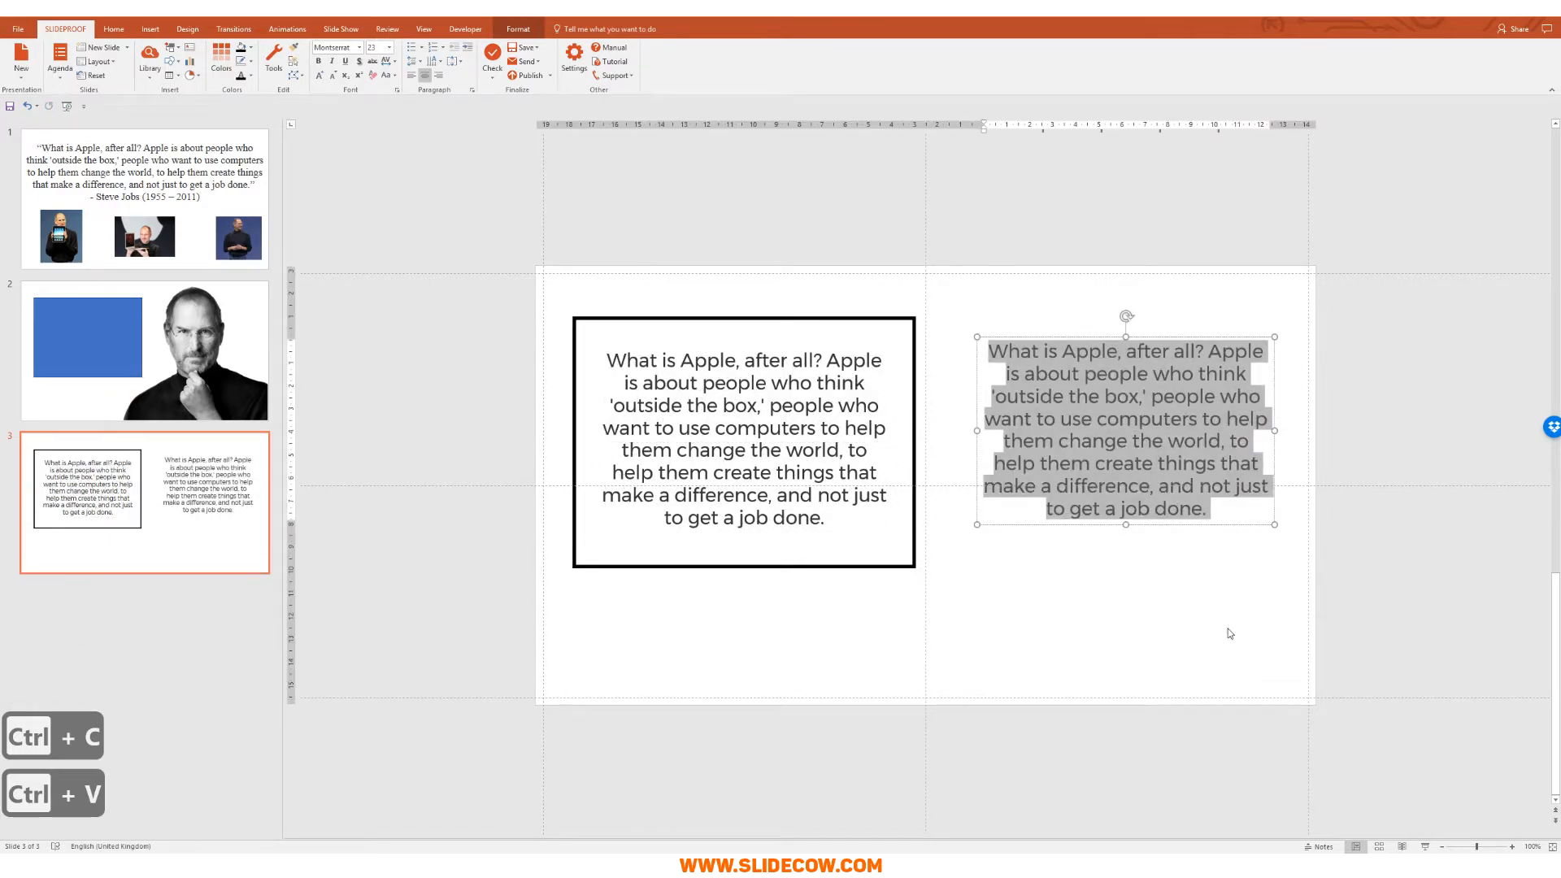
pyautogui.write('“')
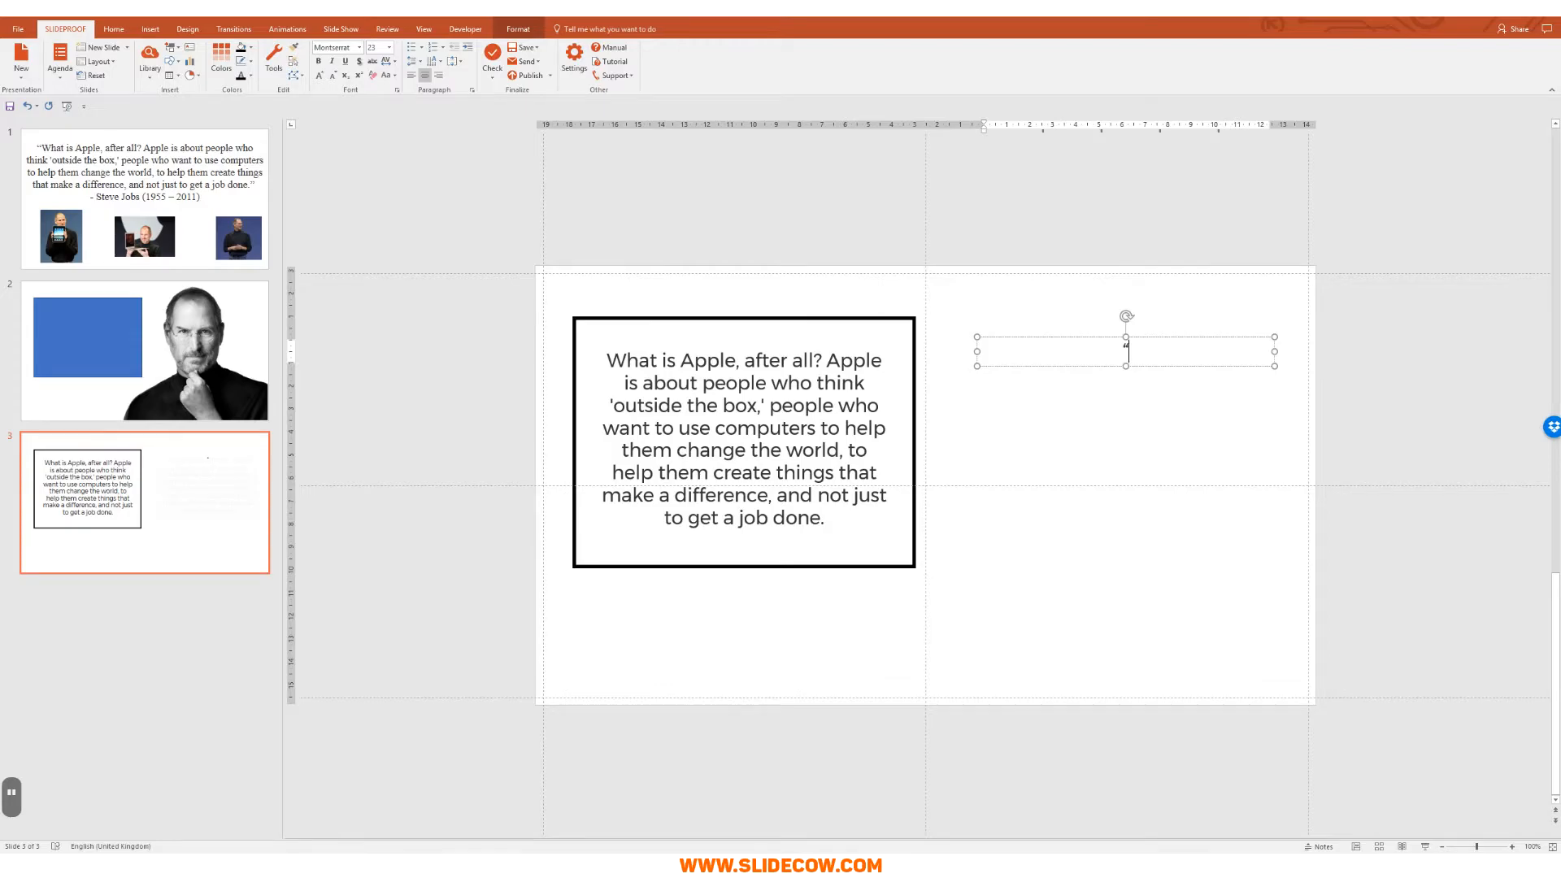
pyautogui.press('Escape')
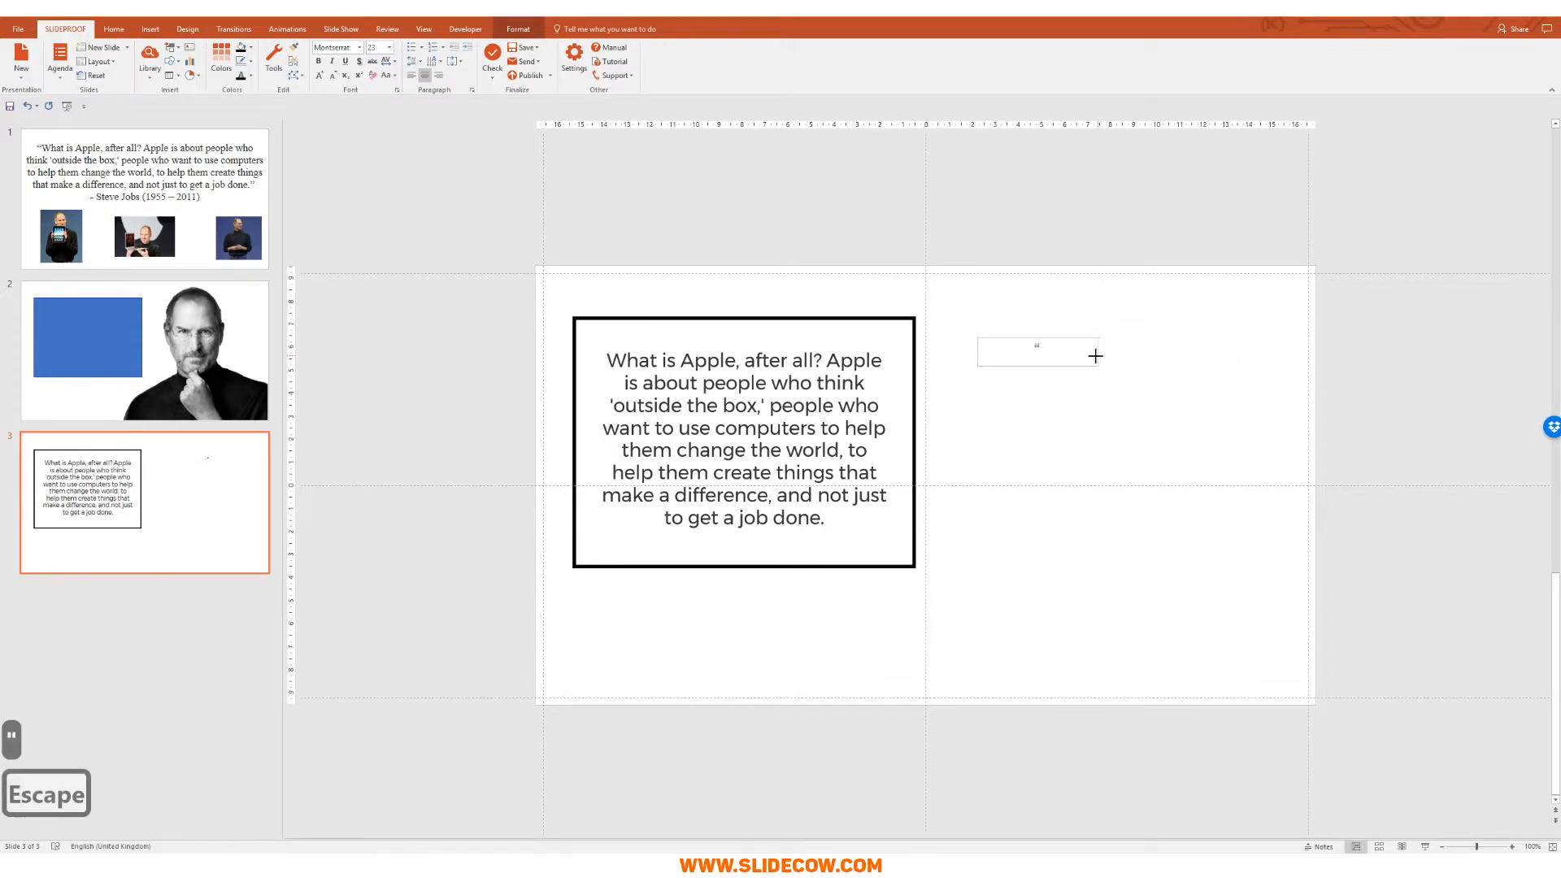
pyautogui.click(377, 47)
pyautogui.write('200')
pyautogui.press('Return')
pyautogui.click(1188, 379)
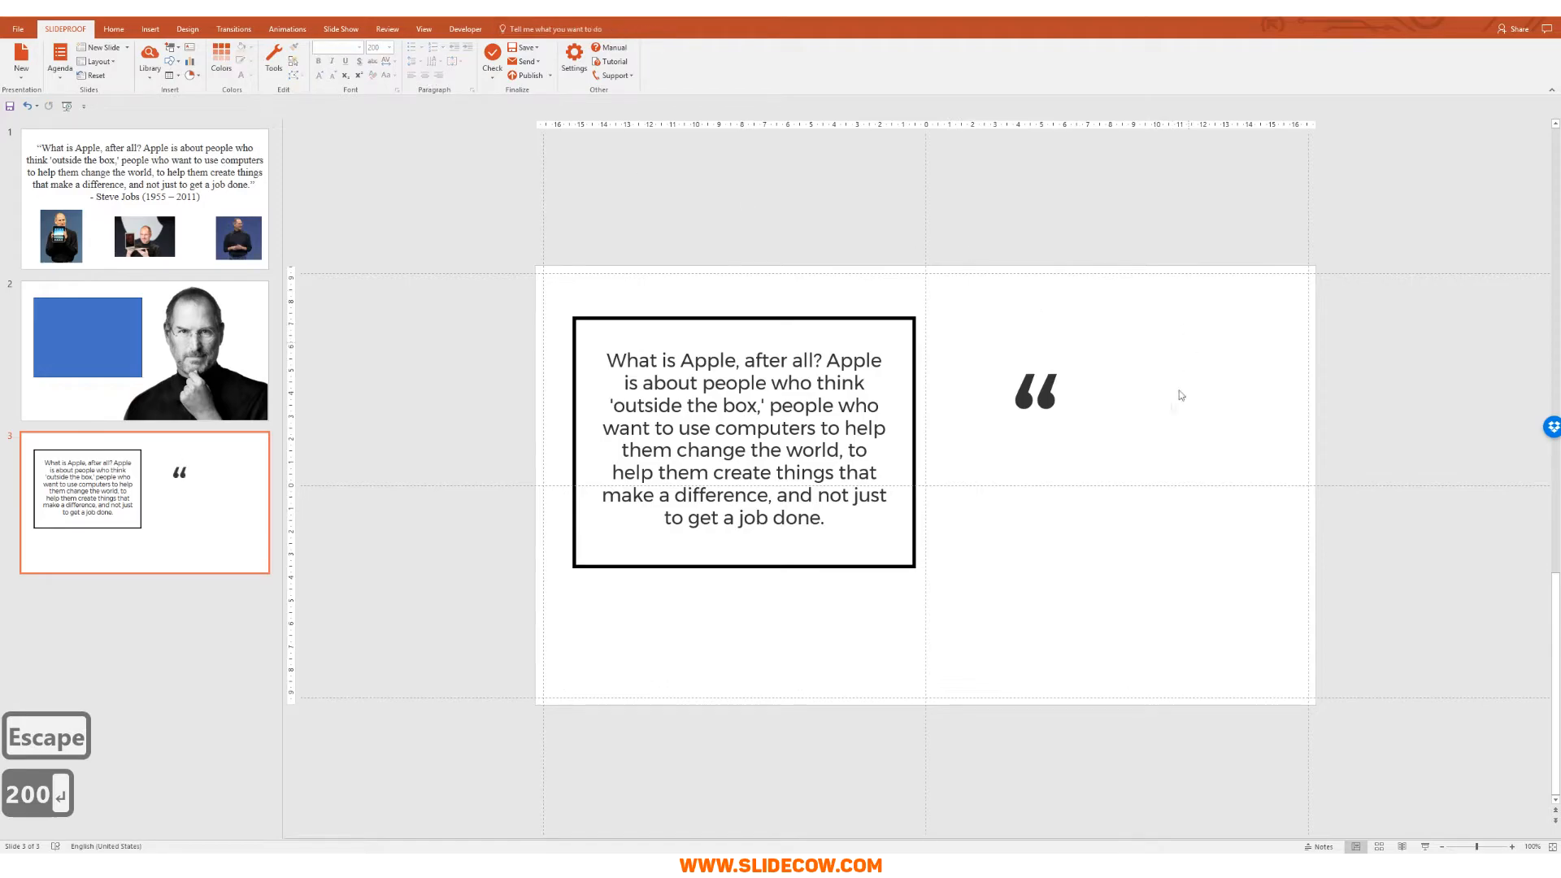
pyautogui.click(1030, 394)
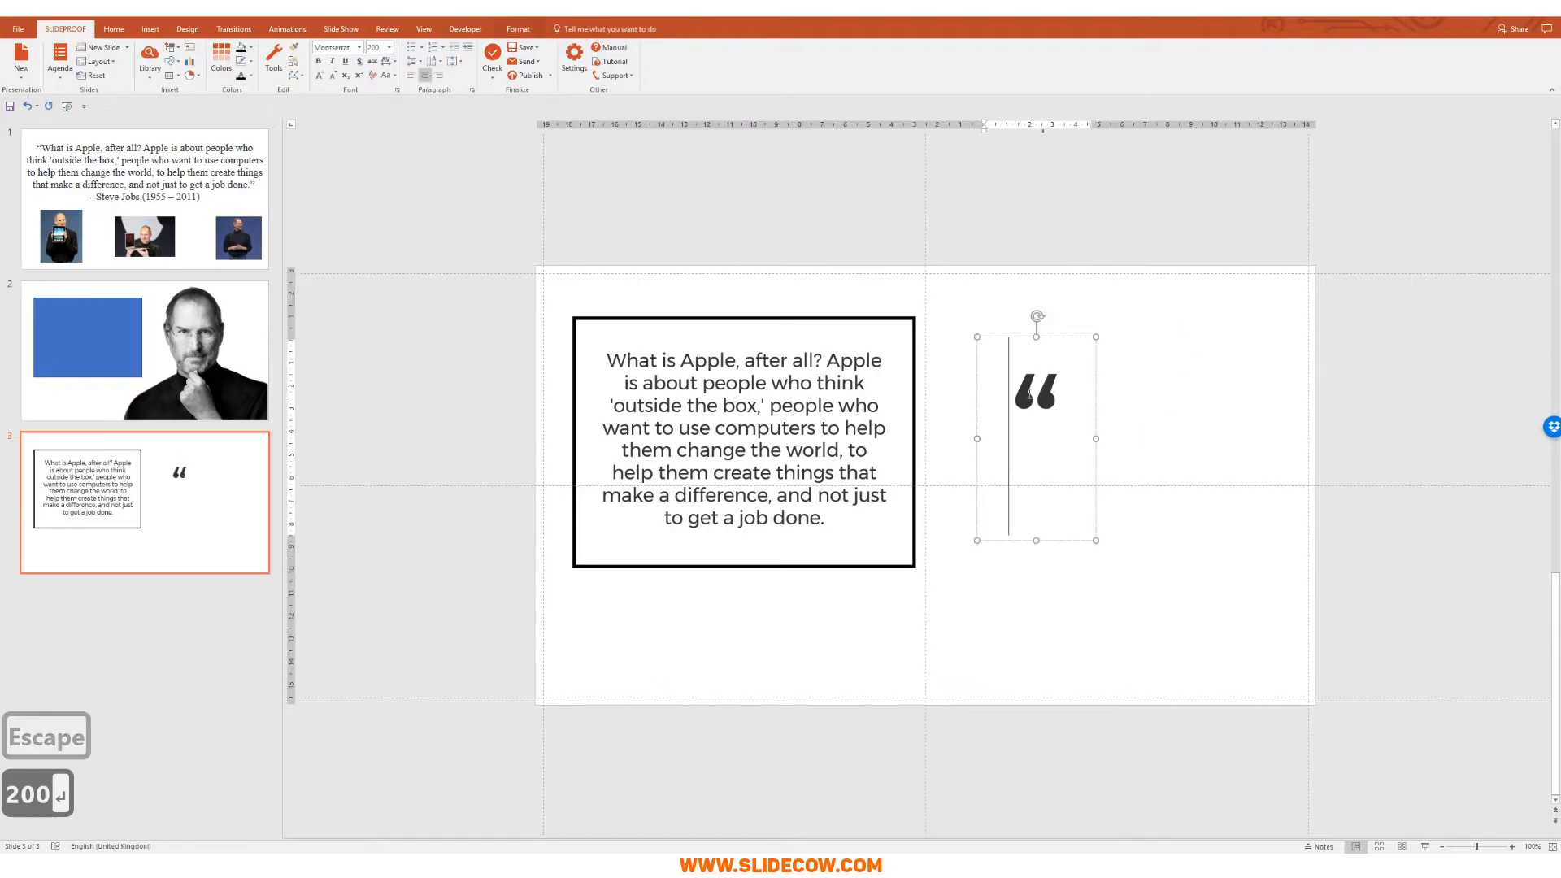
# Step: Intersect a rectangle with the quote mark to make it a shape, then resize it
pyautogui.click(150, 28)
pyautogui.click(208, 64)
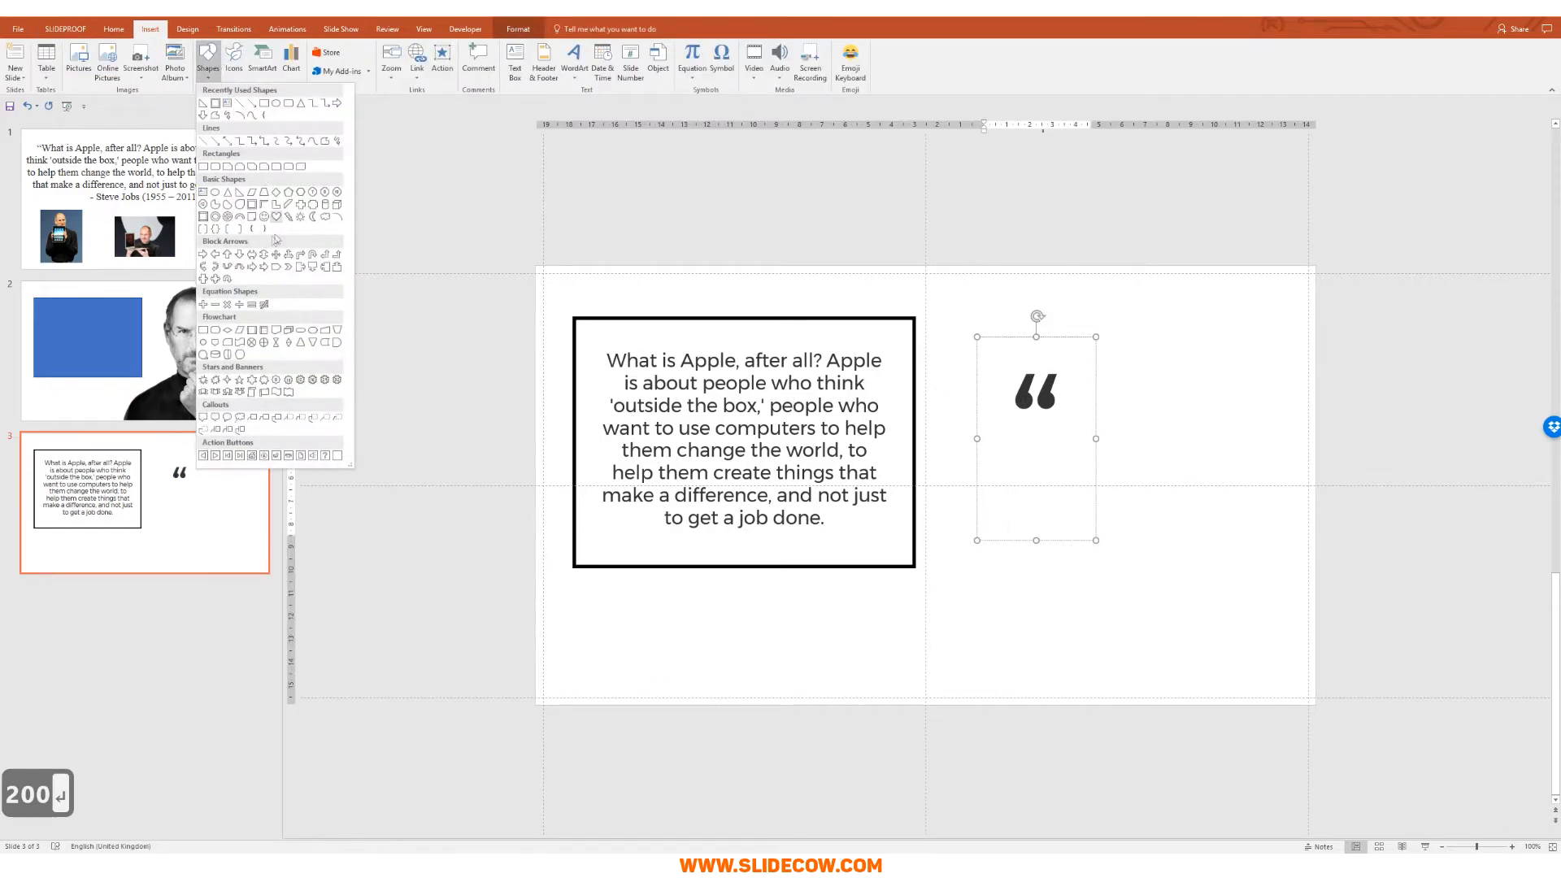
pyautogui.click(203, 167)
pyautogui.moveTo(939, 317); pyautogui.dragTo(1138, 451)
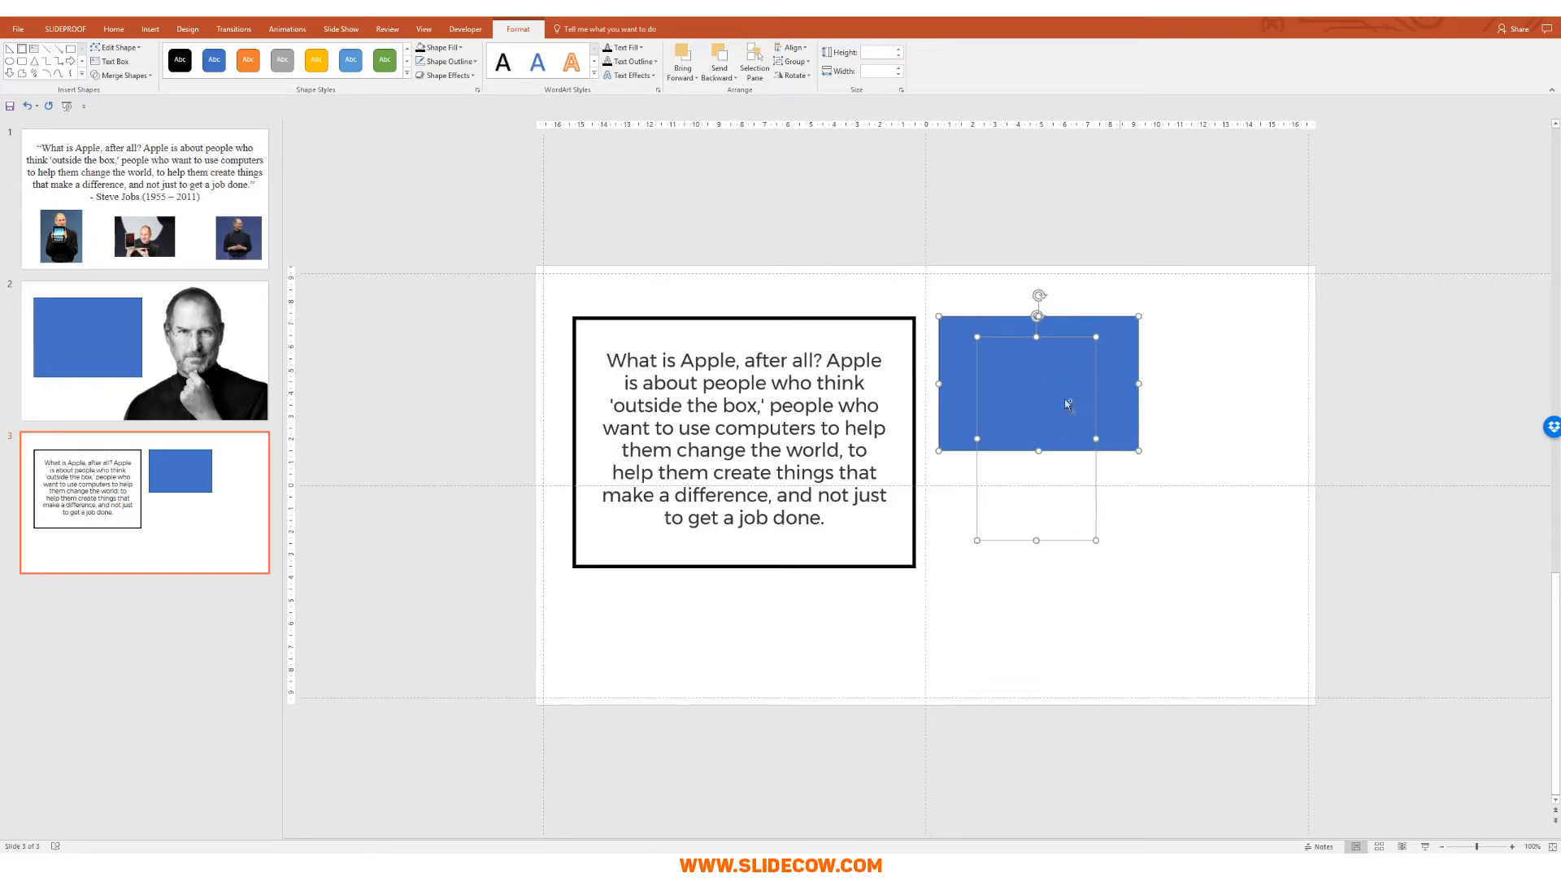
pyautogui.click(122, 75)
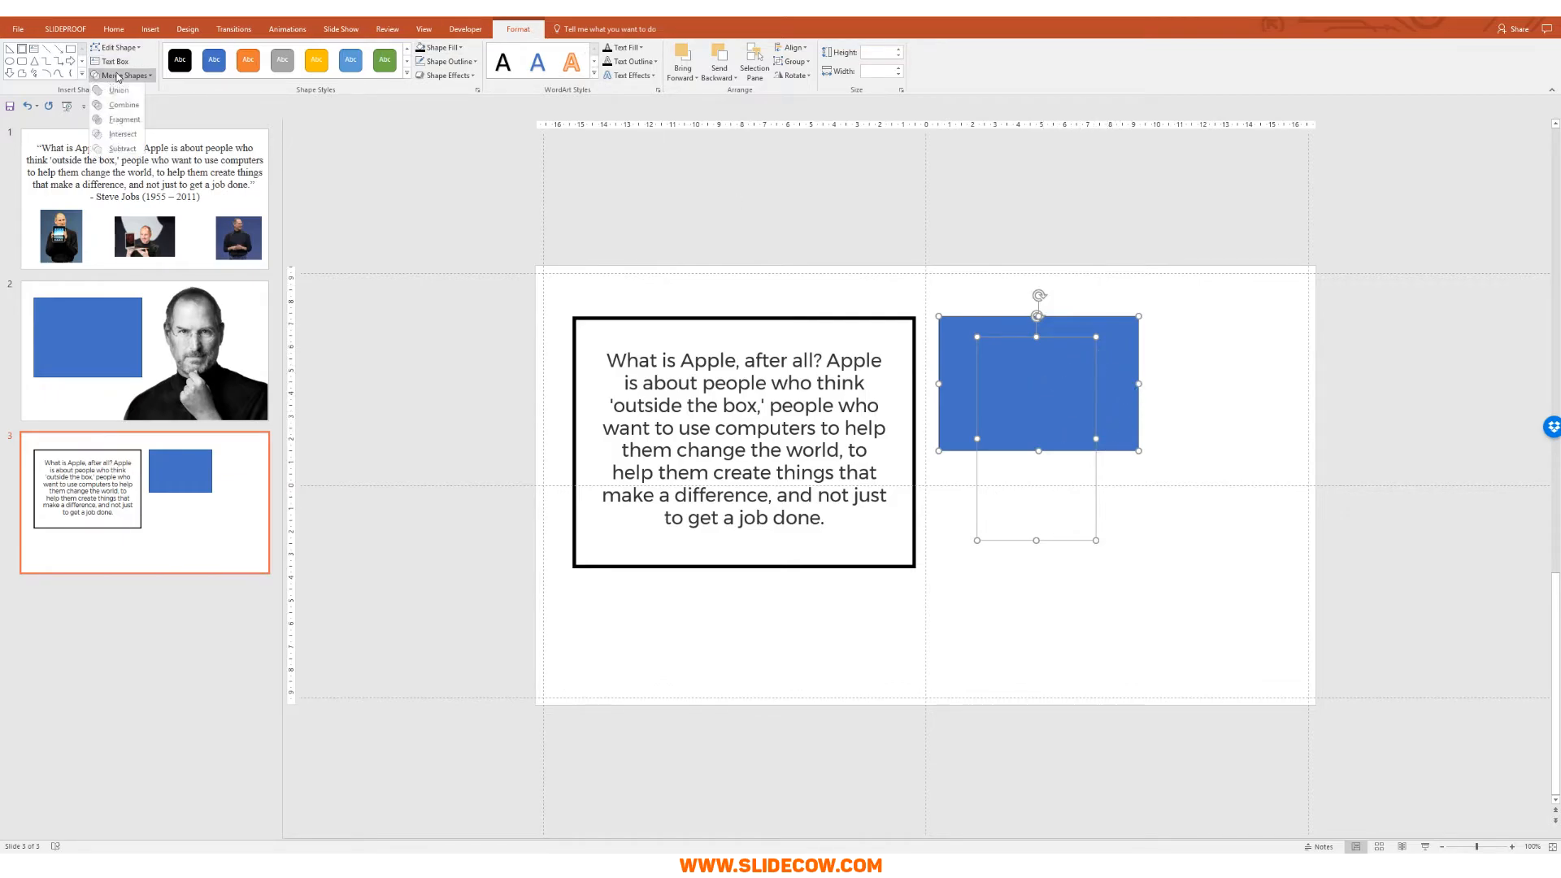
pyautogui.click(124, 135)
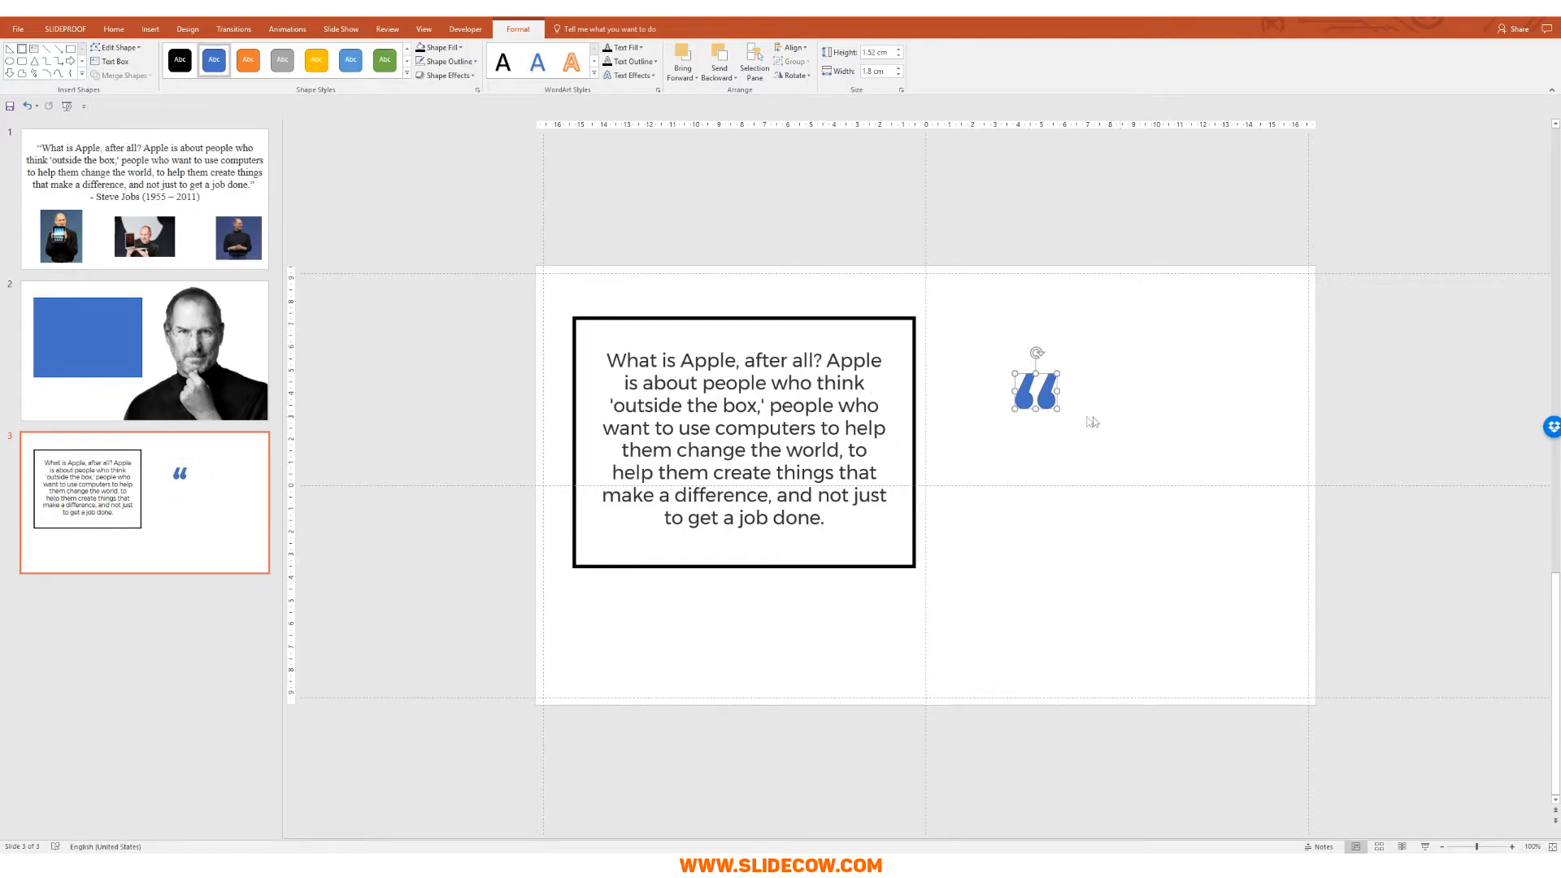
pyautogui.moveTo(1057, 410); pyautogui.dragTo(1121, 457)
# Step: Fill the quote mark solid black after trying orange and gold colours
pyautogui.click(439, 47)
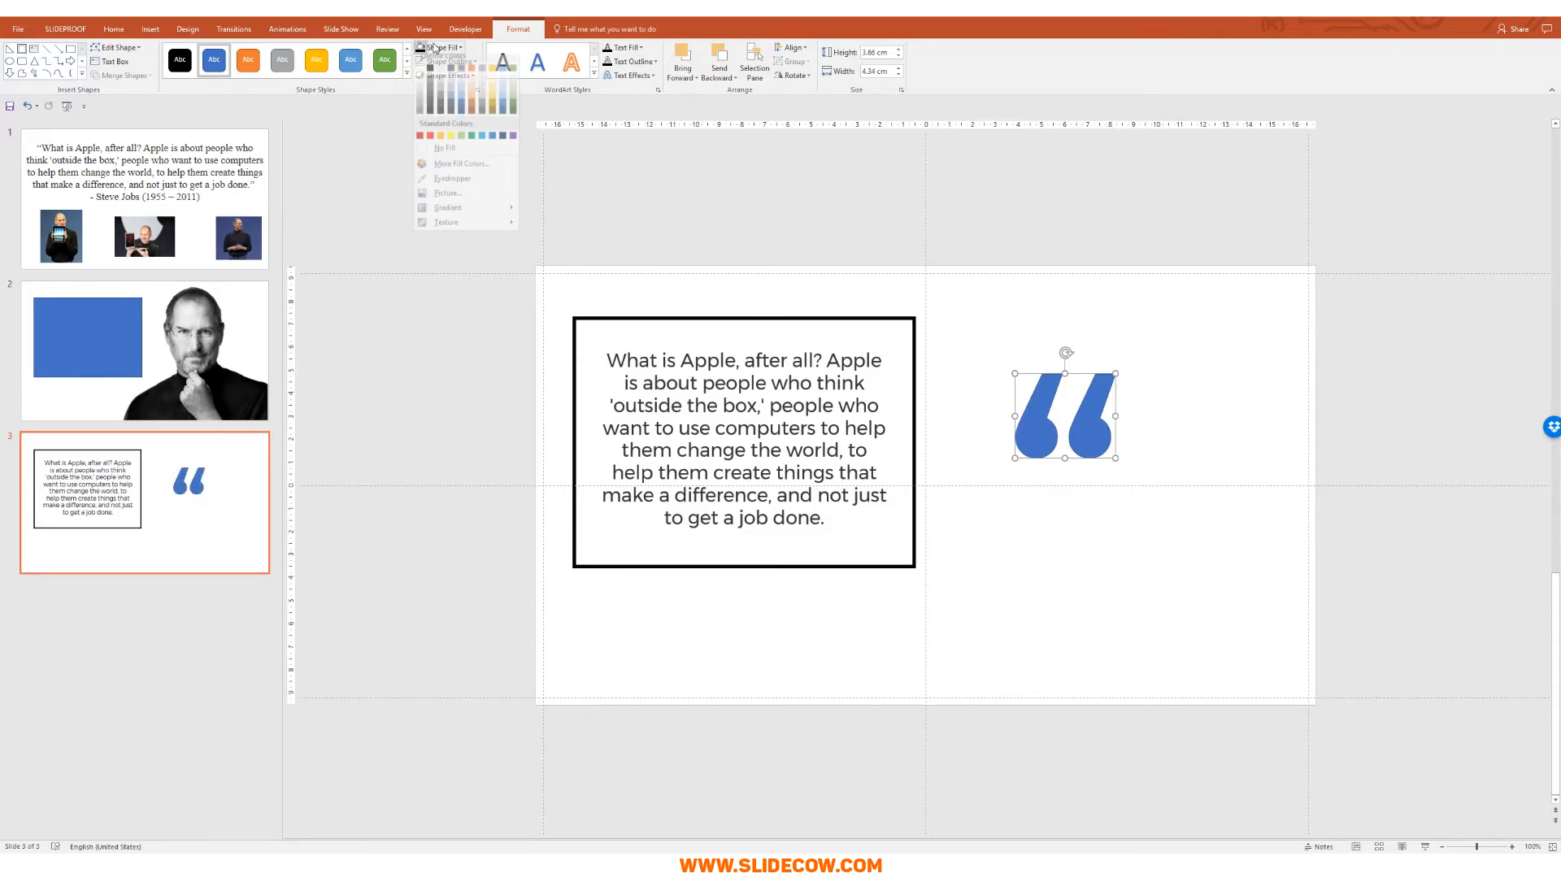
pyautogui.click(474, 102)
pyautogui.click(447, 61)
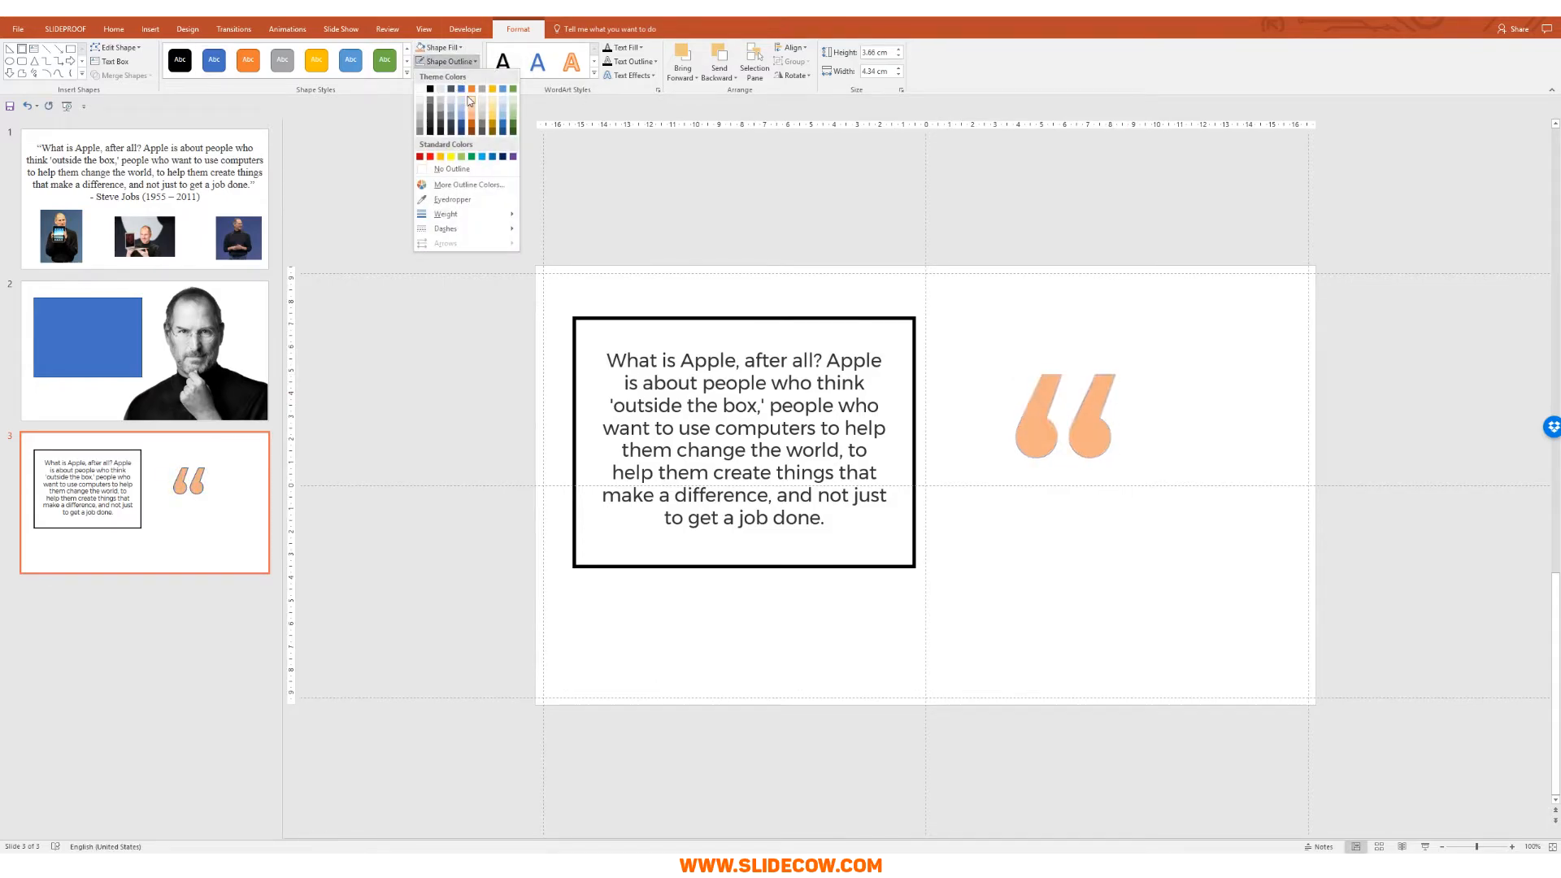
pyautogui.click(471, 99)
pyautogui.click(447, 61)
pyautogui.click(494, 86)
pyautogui.hotkey('ctrl', 'z')
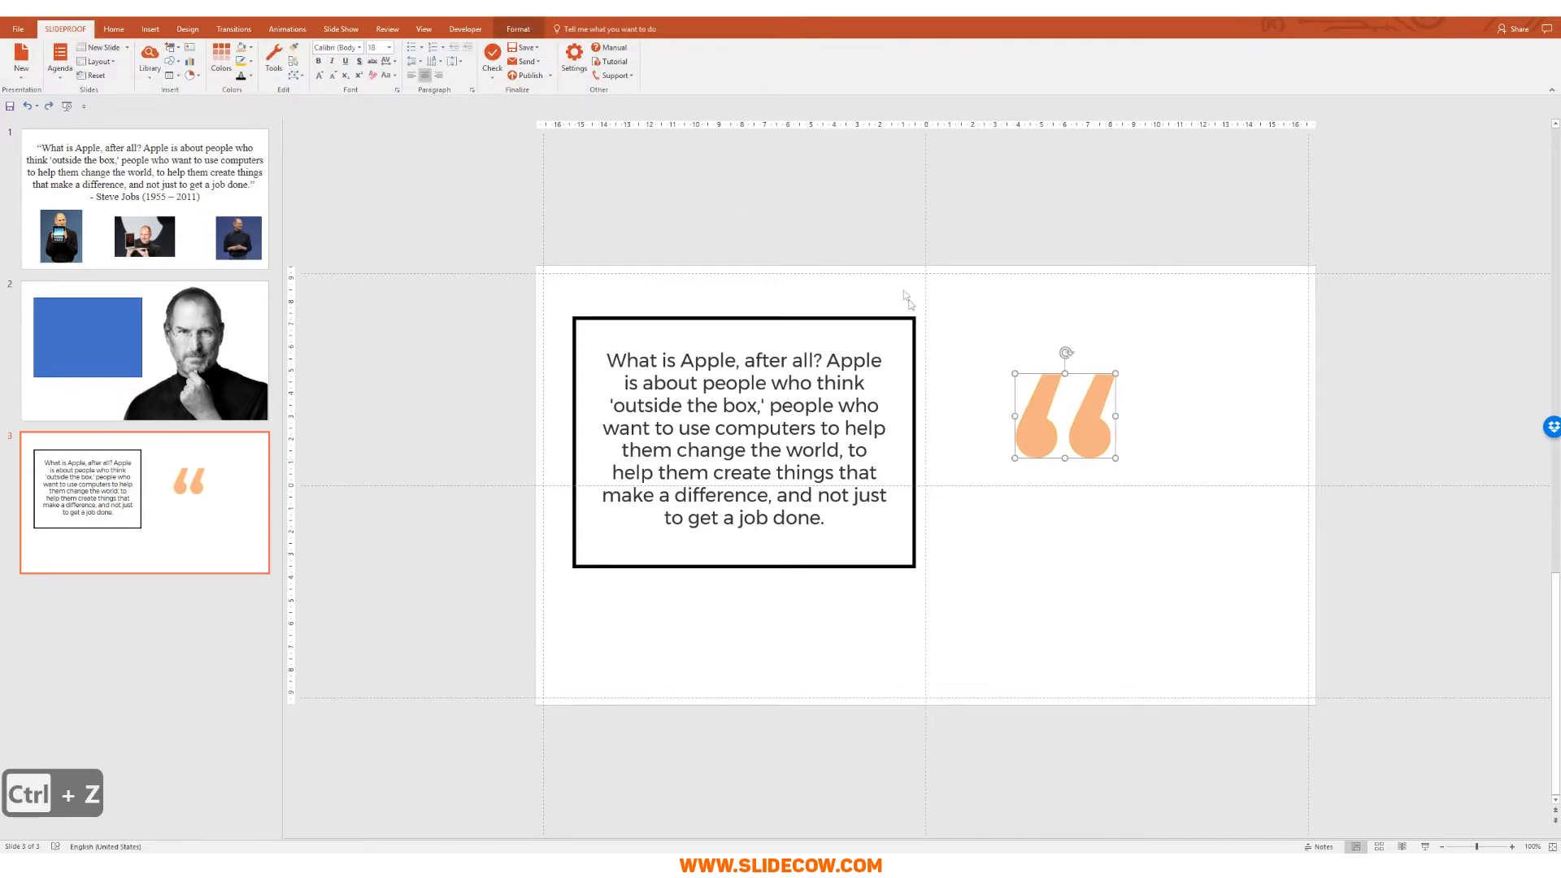
pyautogui.click(518, 29)
pyautogui.click(439, 47)
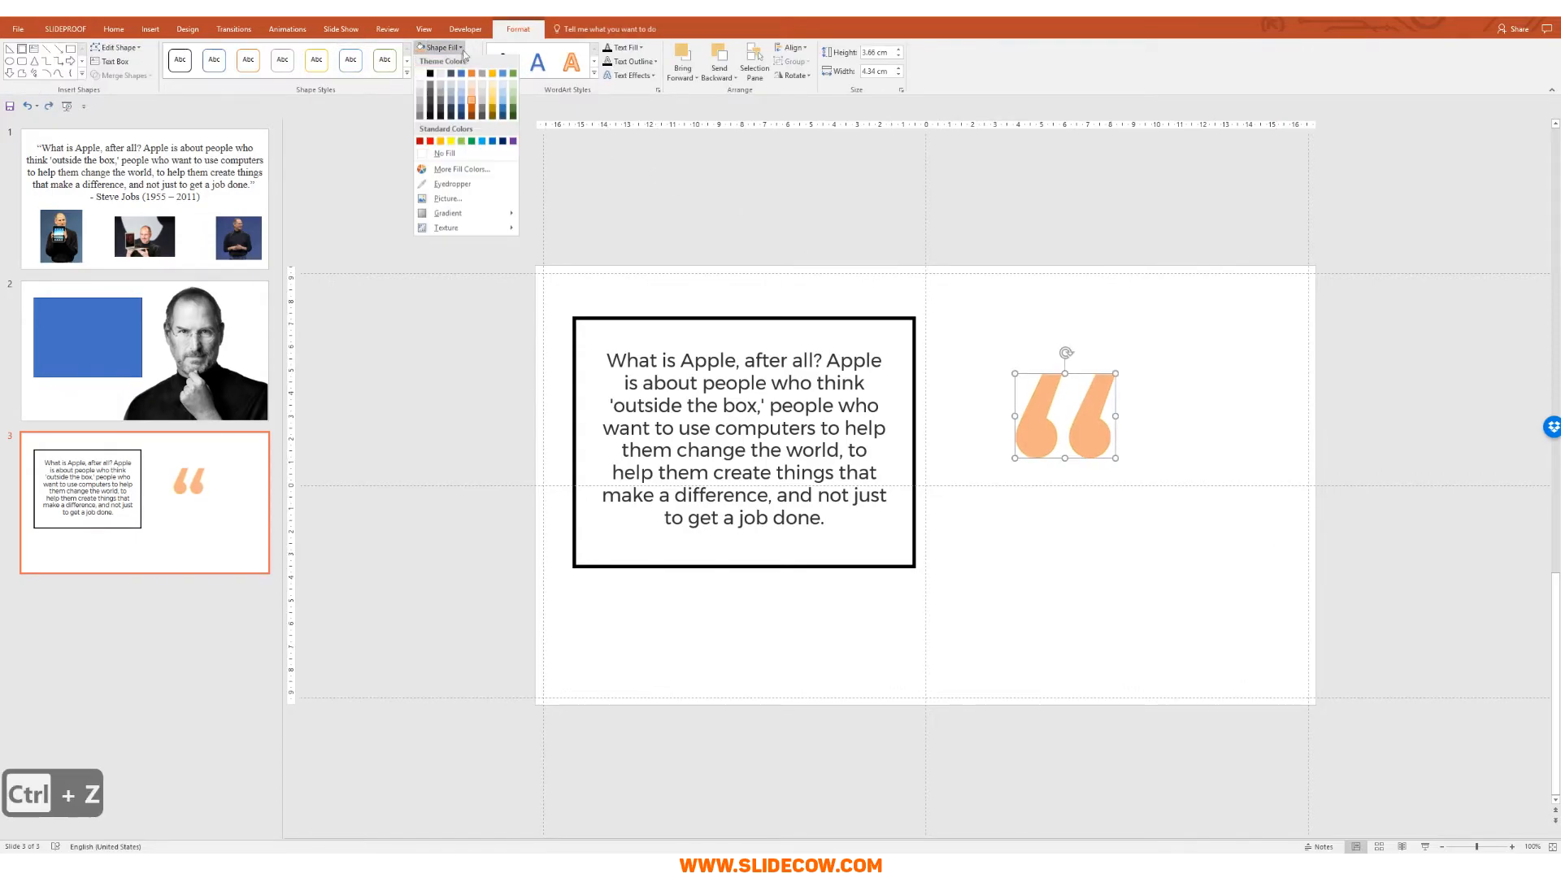
pyautogui.click(430, 75)
# Step: Move the quote mark to the frame's top-left corner and shrink it to 2.66 × 3.16 cm
pyautogui.moveTo(1037, 415); pyautogui.dragTo(555, 316)
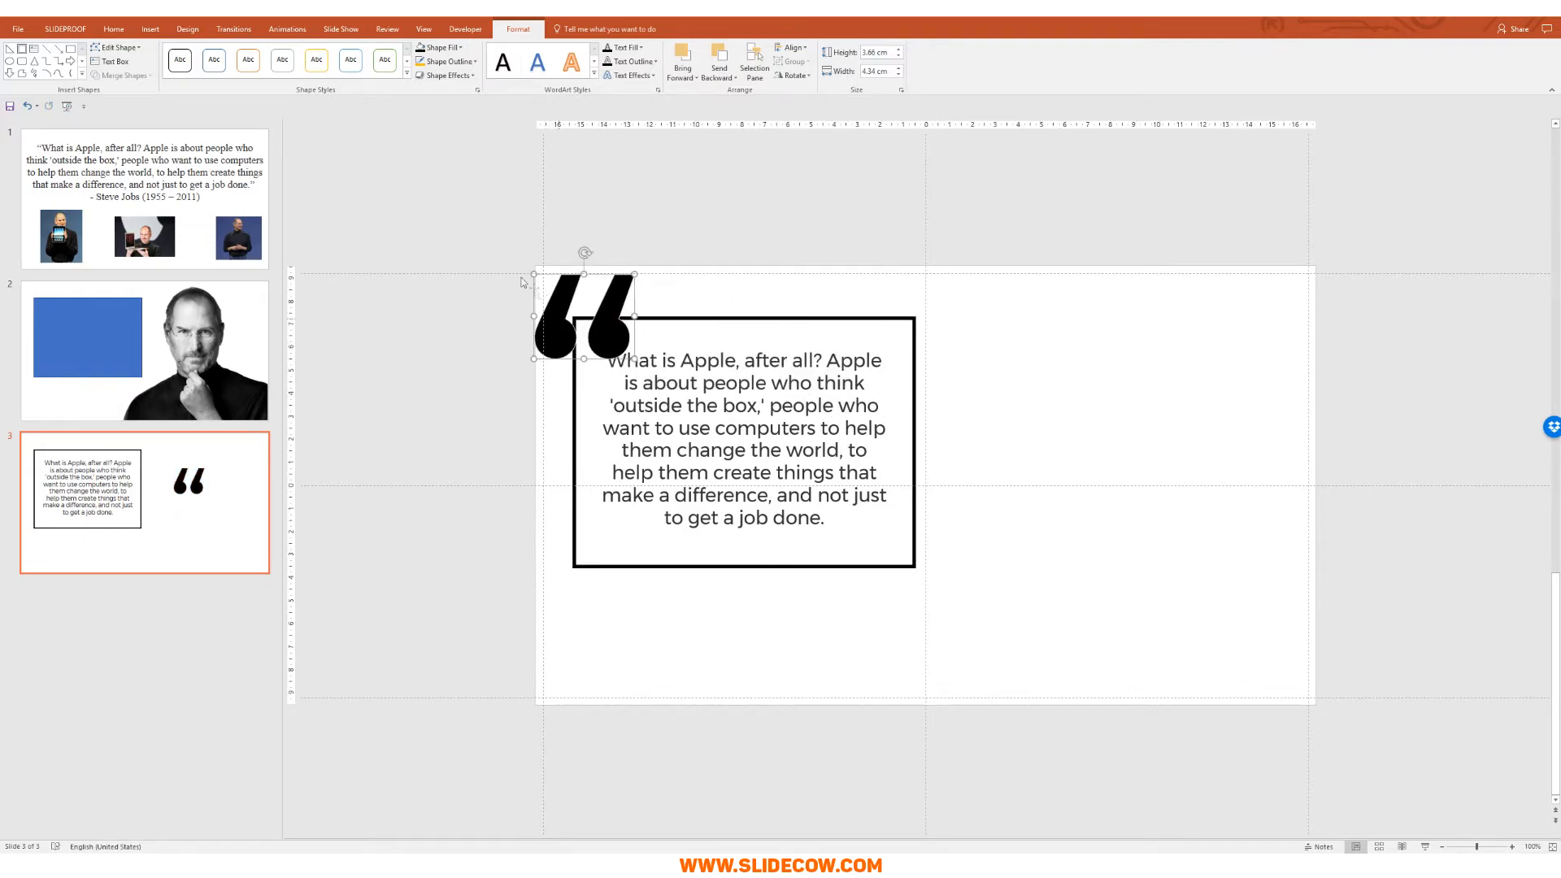
pyautogui.moveTo(1107, 677); pyautogui.dragTo(1108, 677)
pyautogui.moveTo(788, 570); pyautogui.dragTo(961, 613)
pyautogui.click(683, 526)
pyautogui.click(800, 403)
pyautogui.moveTo(796, 402); pyautogui.dragTo(762, 396)
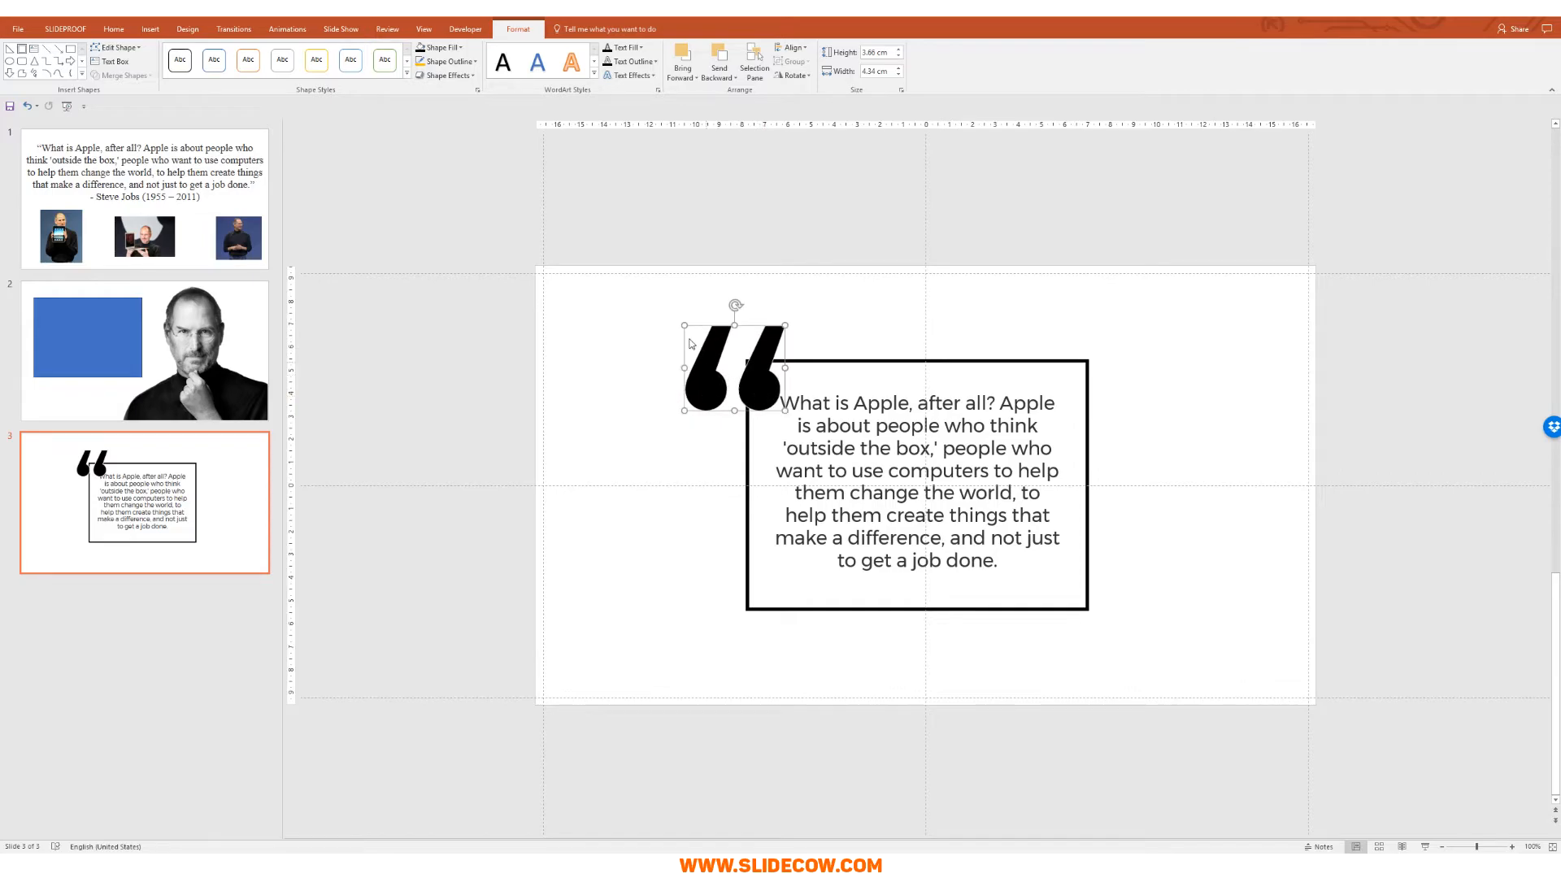
pyautogui.moveTo(684, 325); pyautogui.dragTo(723, 394)
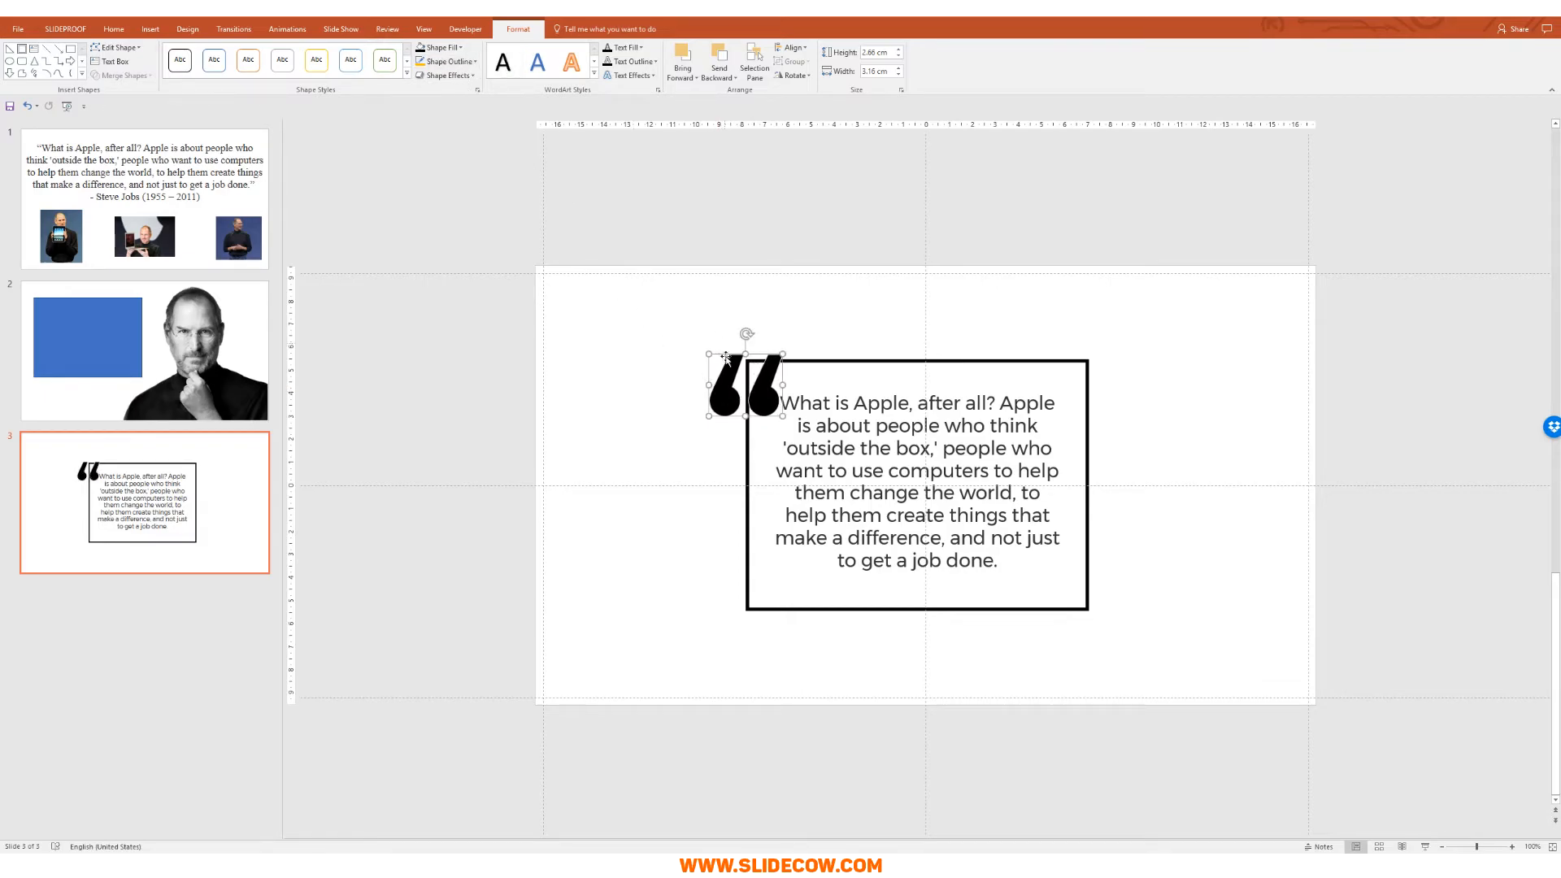
# Step: Remove the quote mark's outline
pyautogui.click(447, 62)
pyautogui.click(469, 170)
pyautogui.click(630, 297)
pyautogui.click(720, 396)
pyautogui.moveTo(720, 398); pyautogui.dragTo(721, 400)
pyautogui.click(791, 348)
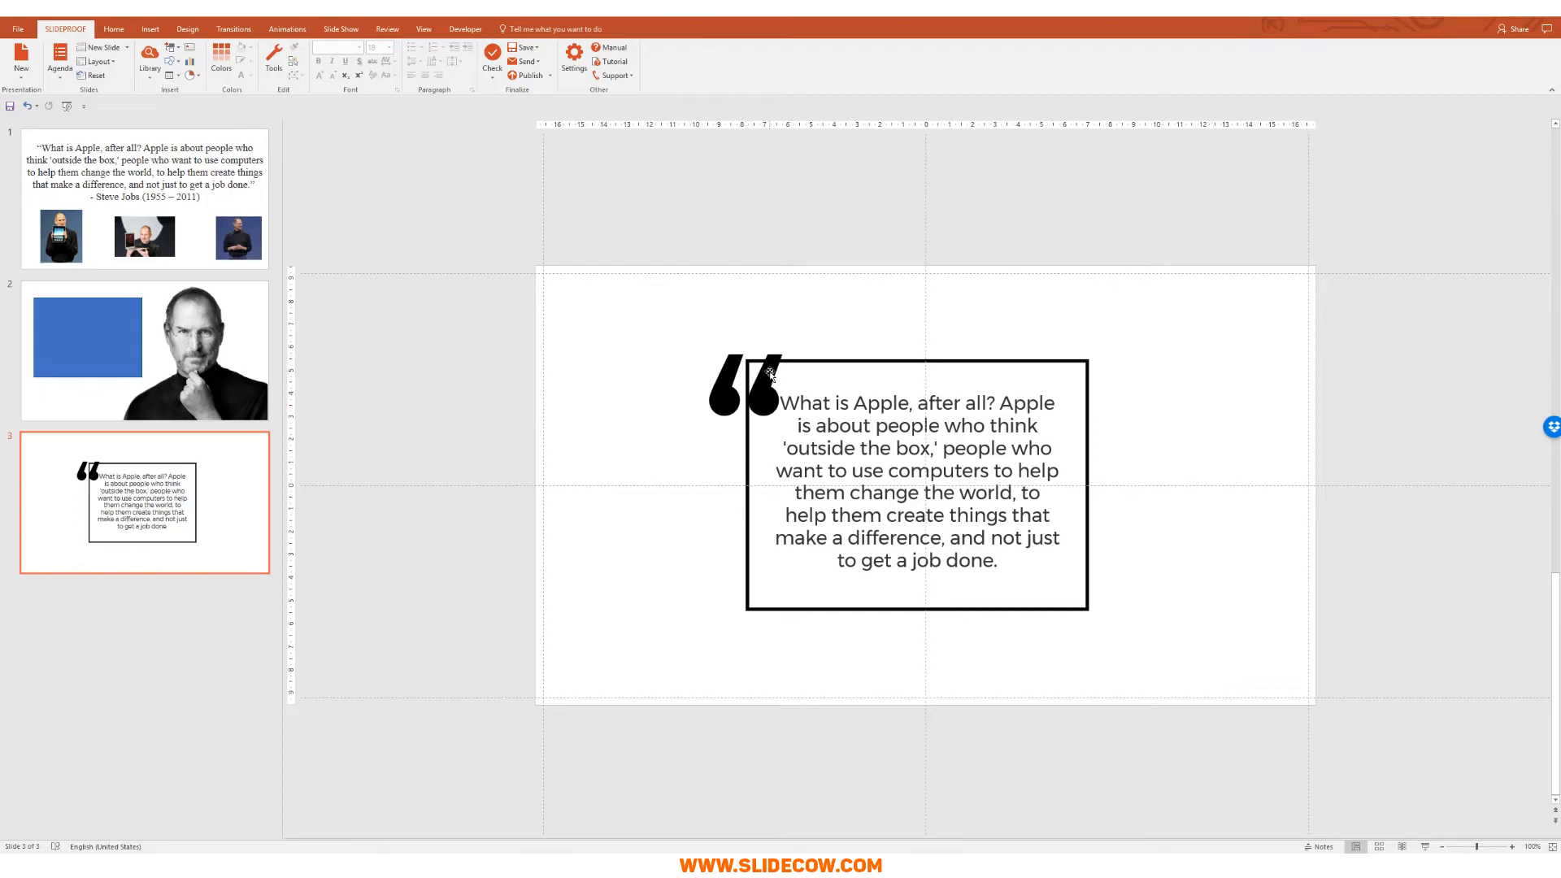
# Step: Subtract a rectangle from the frame's top-left corner to cut a gap around the quote mark
pyautogui.click(150, 28)
pyautogui.click(206, 63)
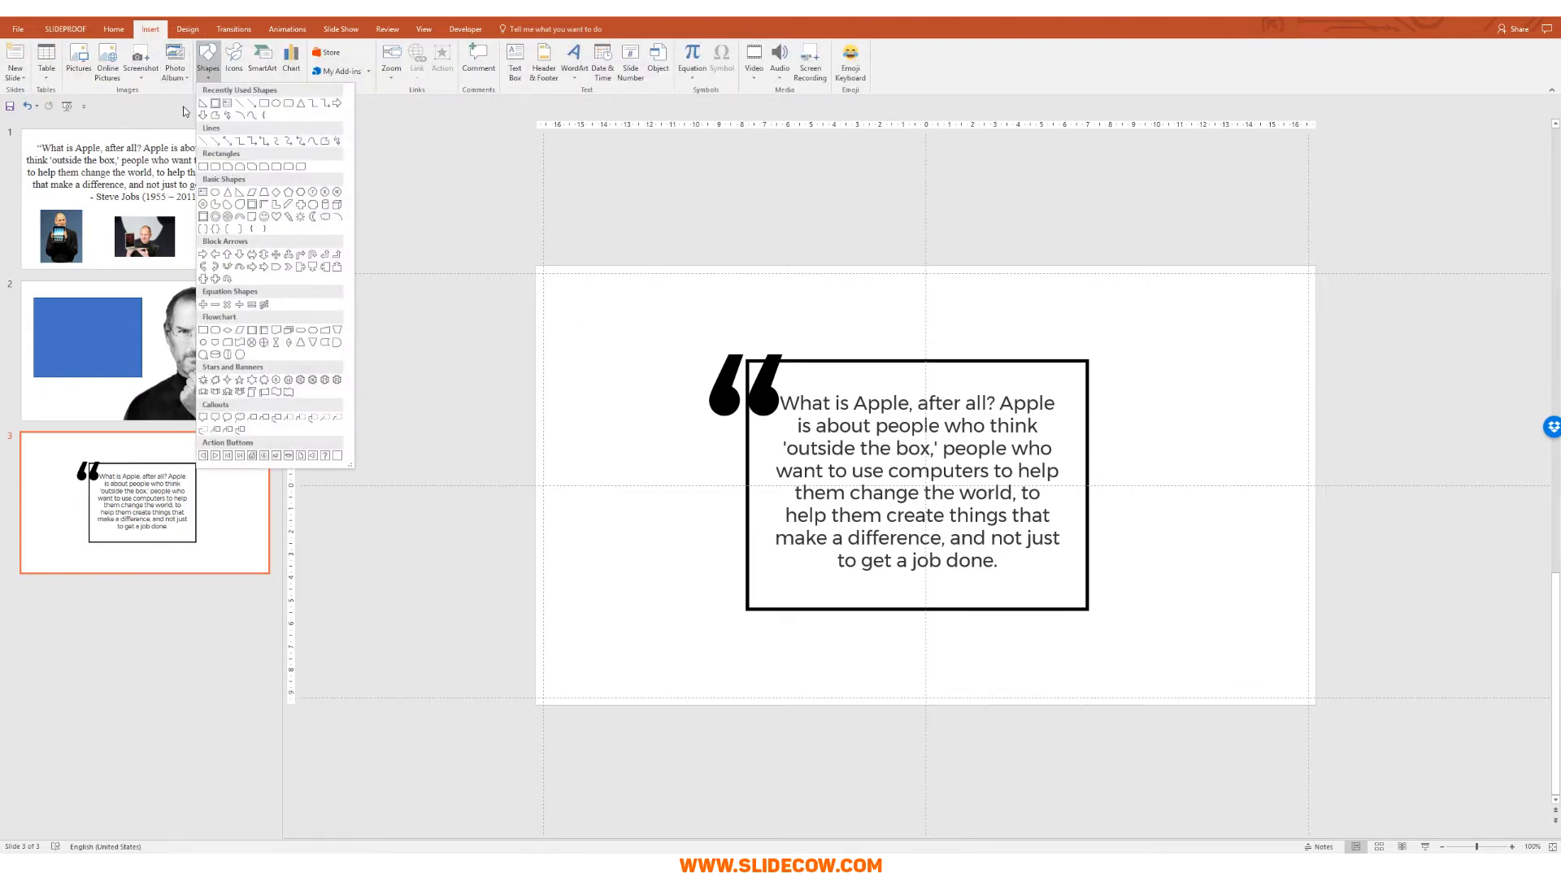
pyautogui.click(203, 167)
pyautogui.moveTo(685, 340); pyautogui.dragTo(806, 439)
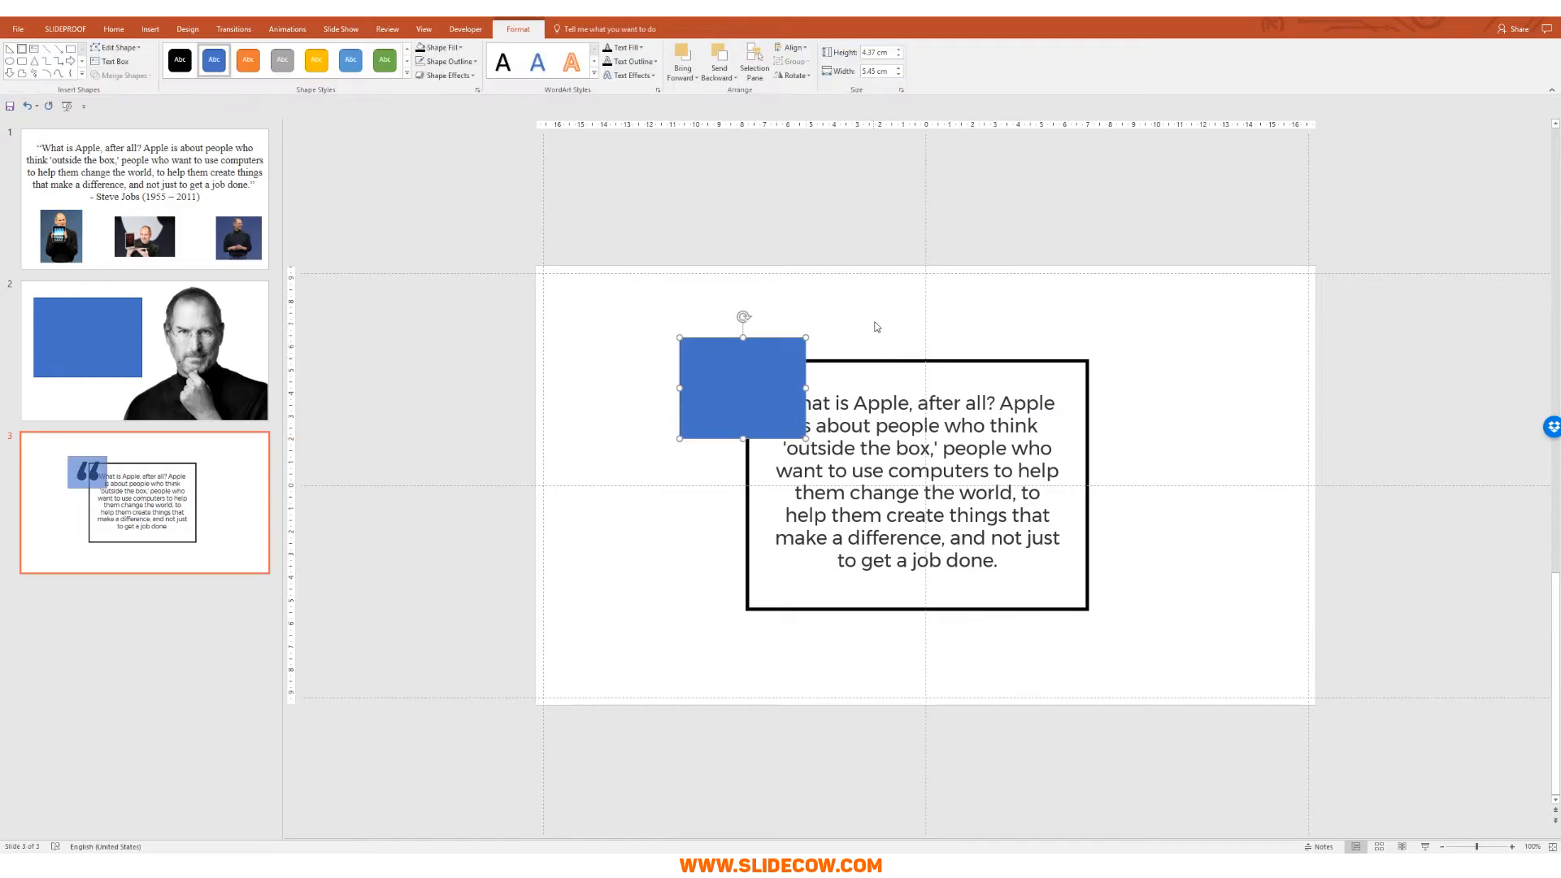
pyautogui.click(870, 322)
pyautogui.click(883, 362)
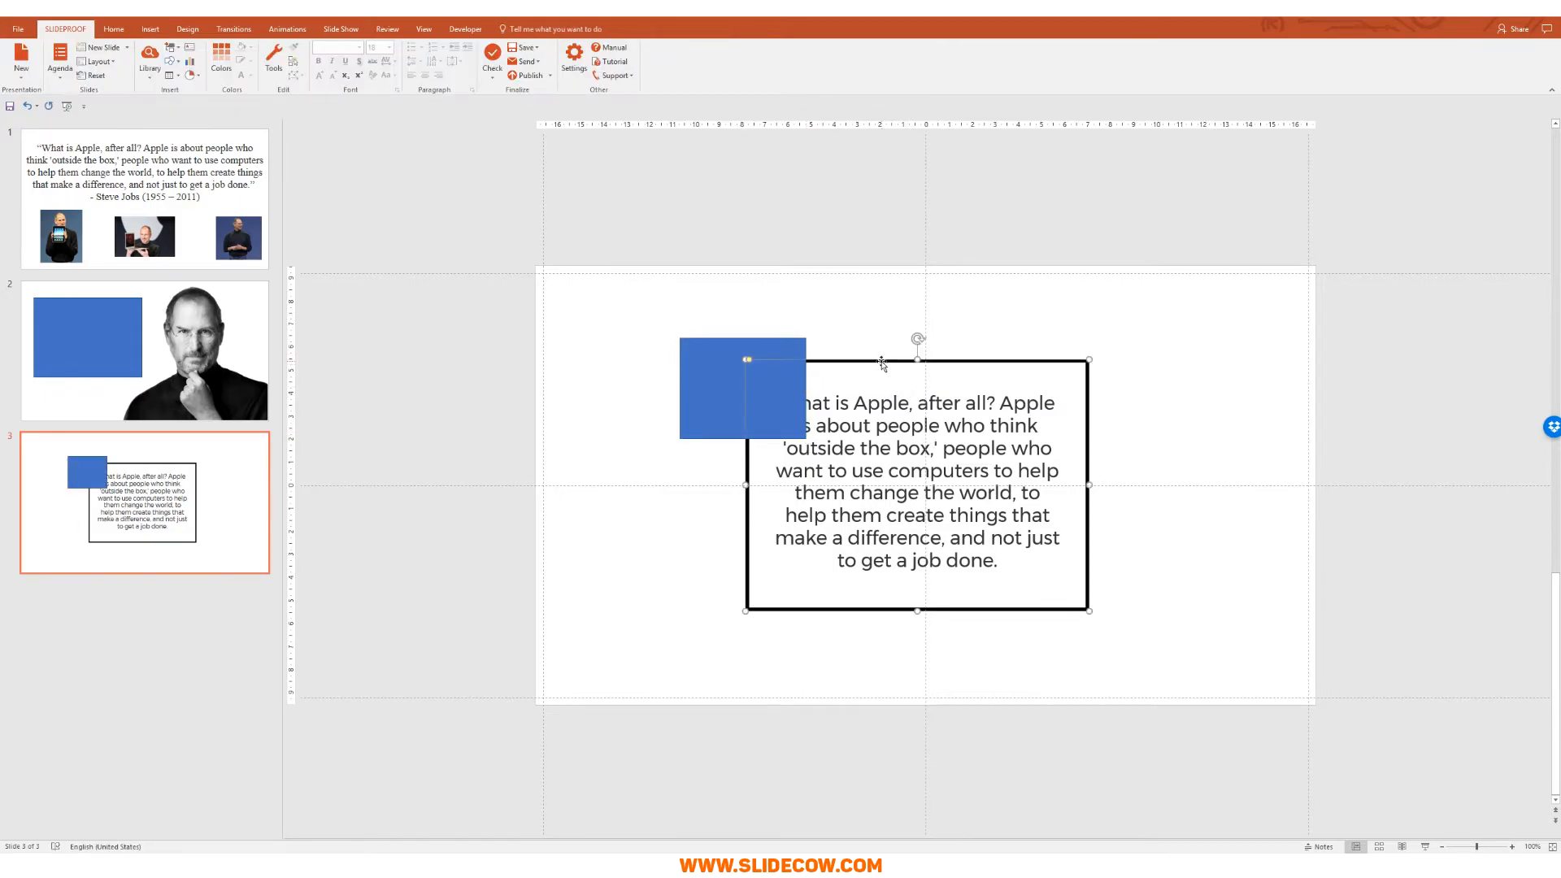
pyautogui.keyDown('shift'); pyautogui.click(713, 352); pyautogui.keyUp('shift')
pyautogui.click(119, 76)
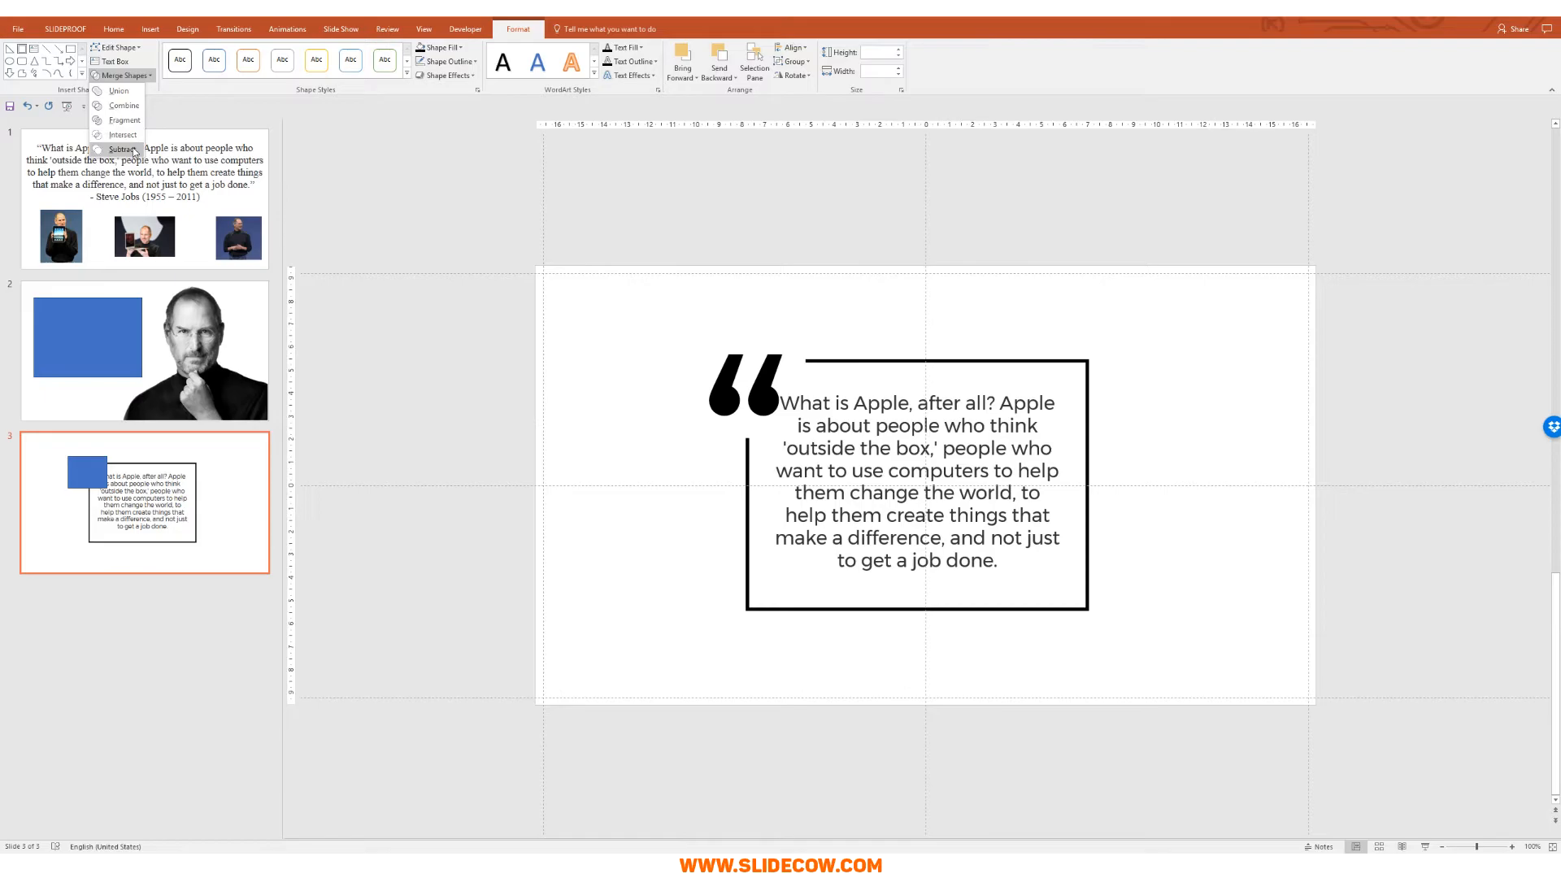
pyautogui.click(122, 150)
pyautogui.click(642, 334)
# Step: Nudge the quote mark up and left into the frame's gap
pyautogui.click(772, 426)
pyautogui.press('Left')
pyautogui.press('Left')
pyautogui.press('Left')
pyautogui.press('Left')
pyautogui.press('Left')
pyautogui.press('Left')
pyautogui.press('Left')
pyautogui.press('Up')
pyautogui.press('Up')
pyautogui.press('Up')
pyautogui.press('Down')
pyautogui.press('Left')
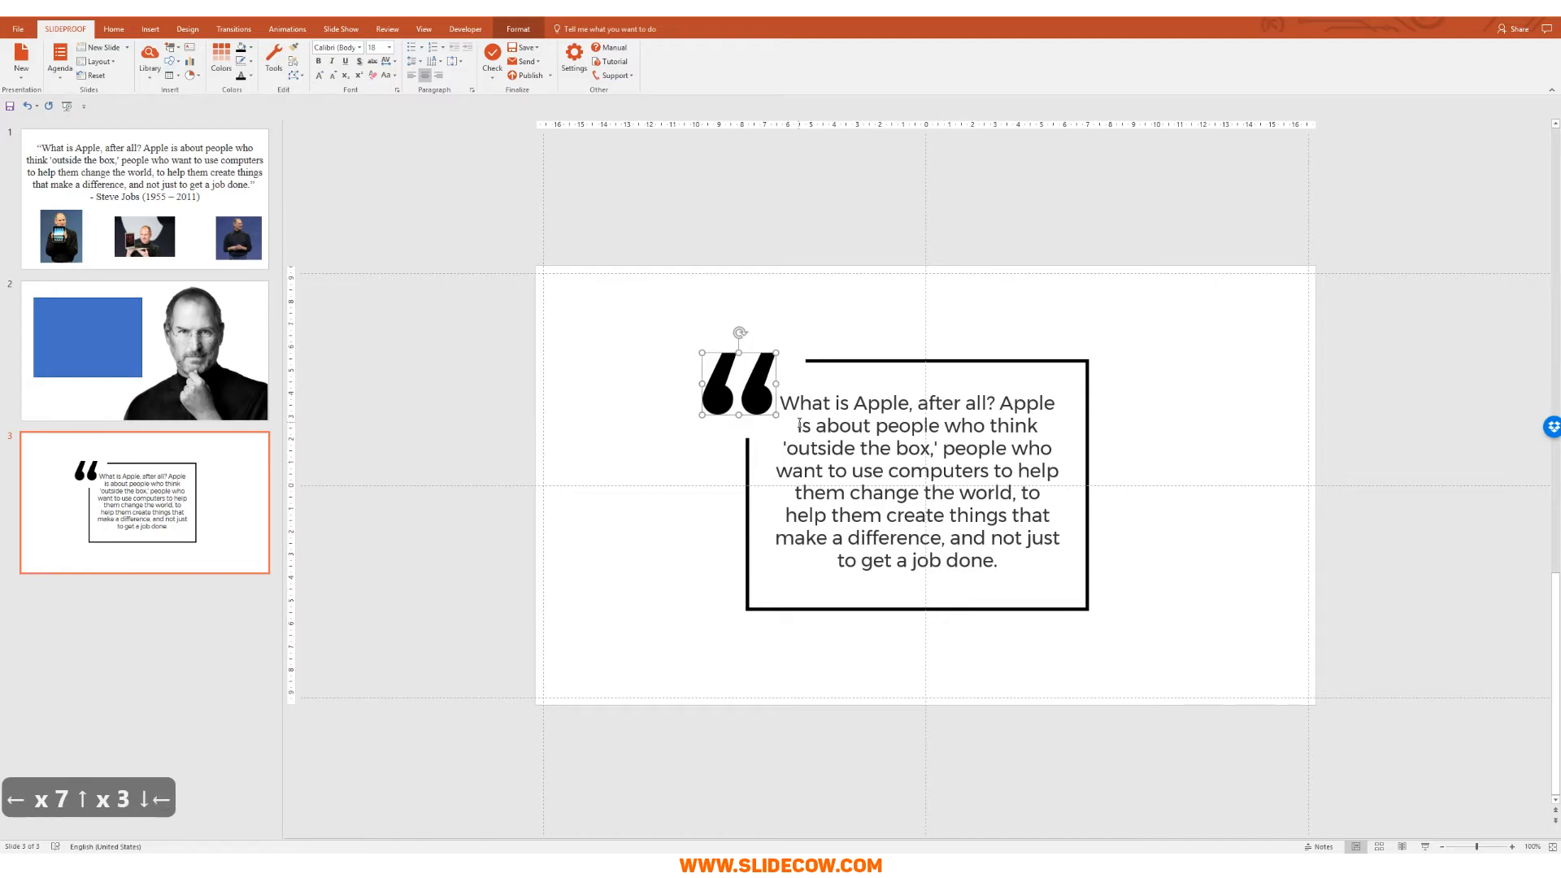
pyautogui.press('Escape')
# Step: Resize the quote text box so the text rewraps narrower inside the frame
pyautogui.click(953, 534)
pyautogui.press('Escape')
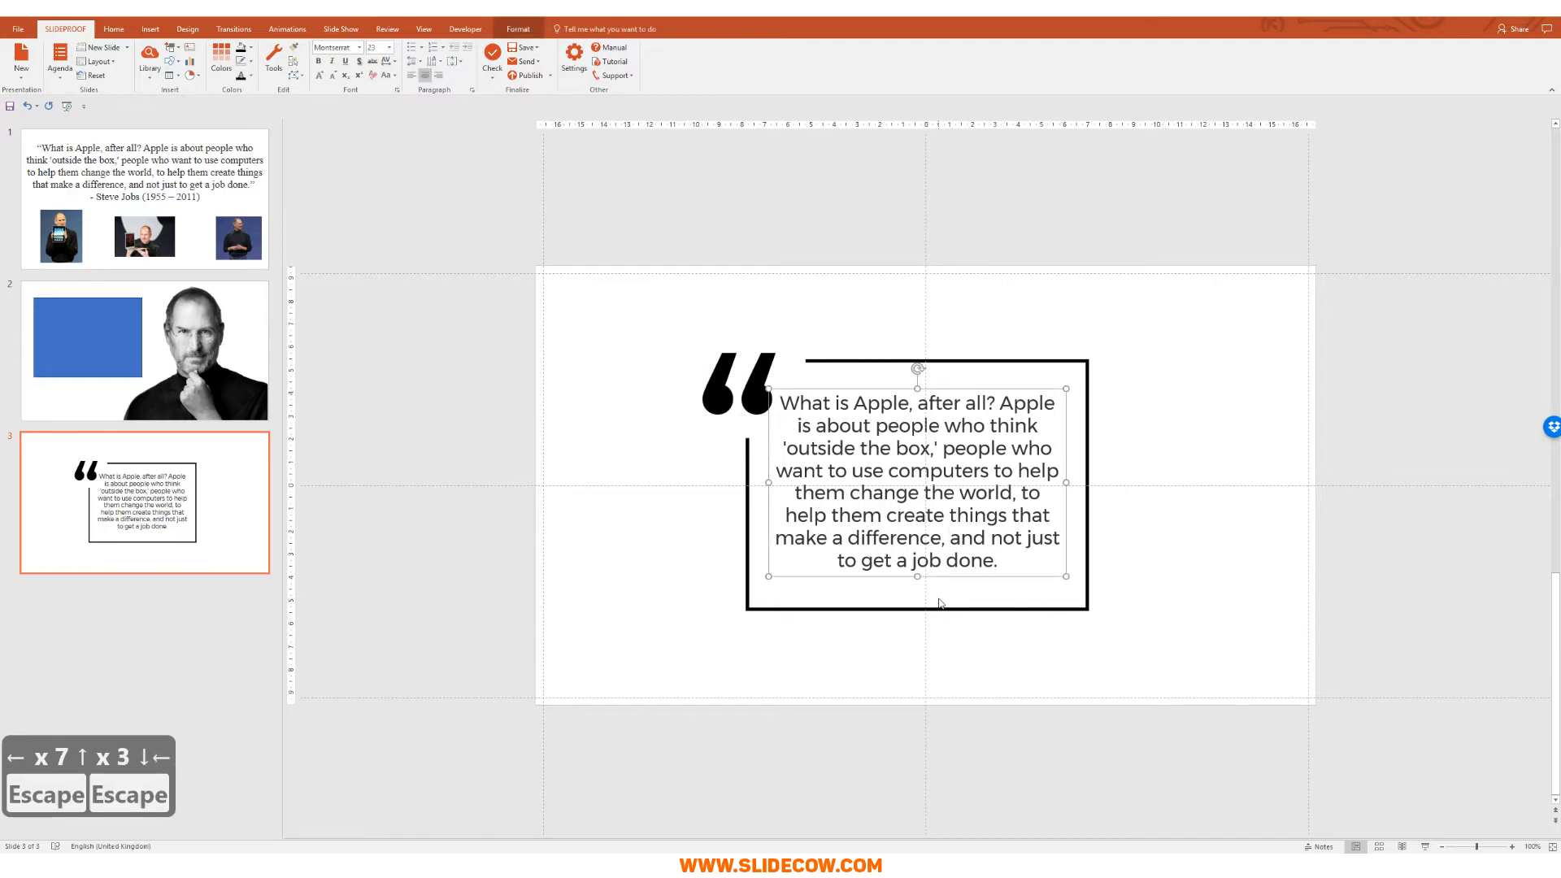
pyautogui.hotkey('shift', 'Left')
pyautogui.hotkey('shift', 'Up')
pyautogui.hotkey('shift', 'Up')
pyautogui.hotkey('shift', 'Right')
pyautogui.hotkey('shift', 'Right')
pyautogui.hotkey('shift', 'Right')
pyautogui.hotkey('shift', 'Right')
pyautogui.hotkey('shift', 'Right')
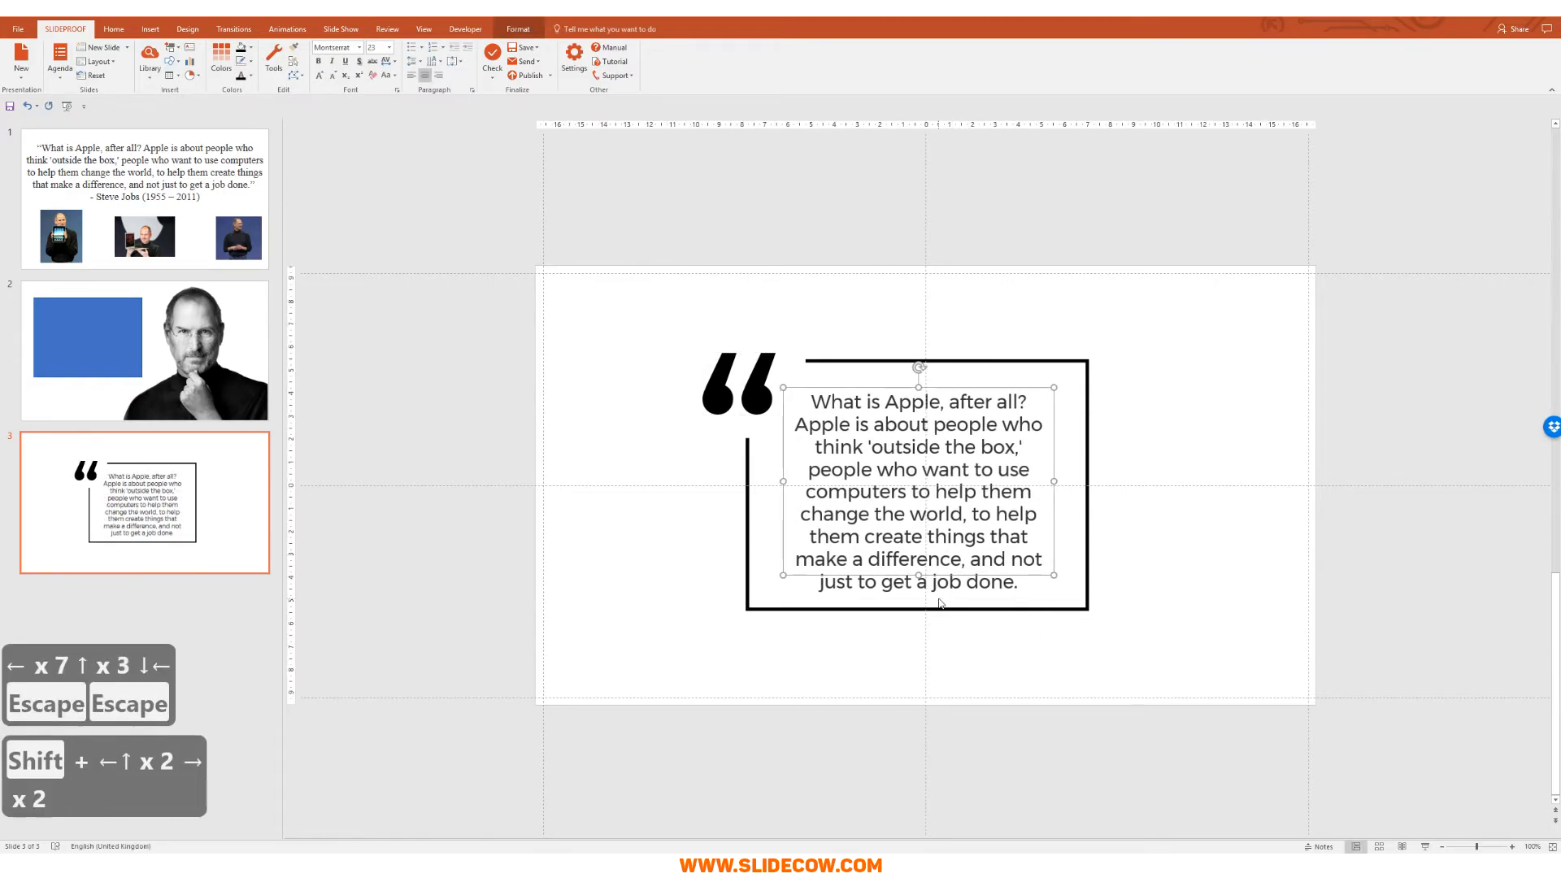
pyautogui.hotkey('shift', 'Right')
pyautogui.hotkey('shift', 'Right')
pyautogui.hotkey('shift', 'Right')
pyautogui.hotkey('shift', 'Right')
pyautogui.hotkey('shift', 'Right')
pyautogui.hotkey('shift', 'Right')
pyautogui.hotkey('shift', 'Right')
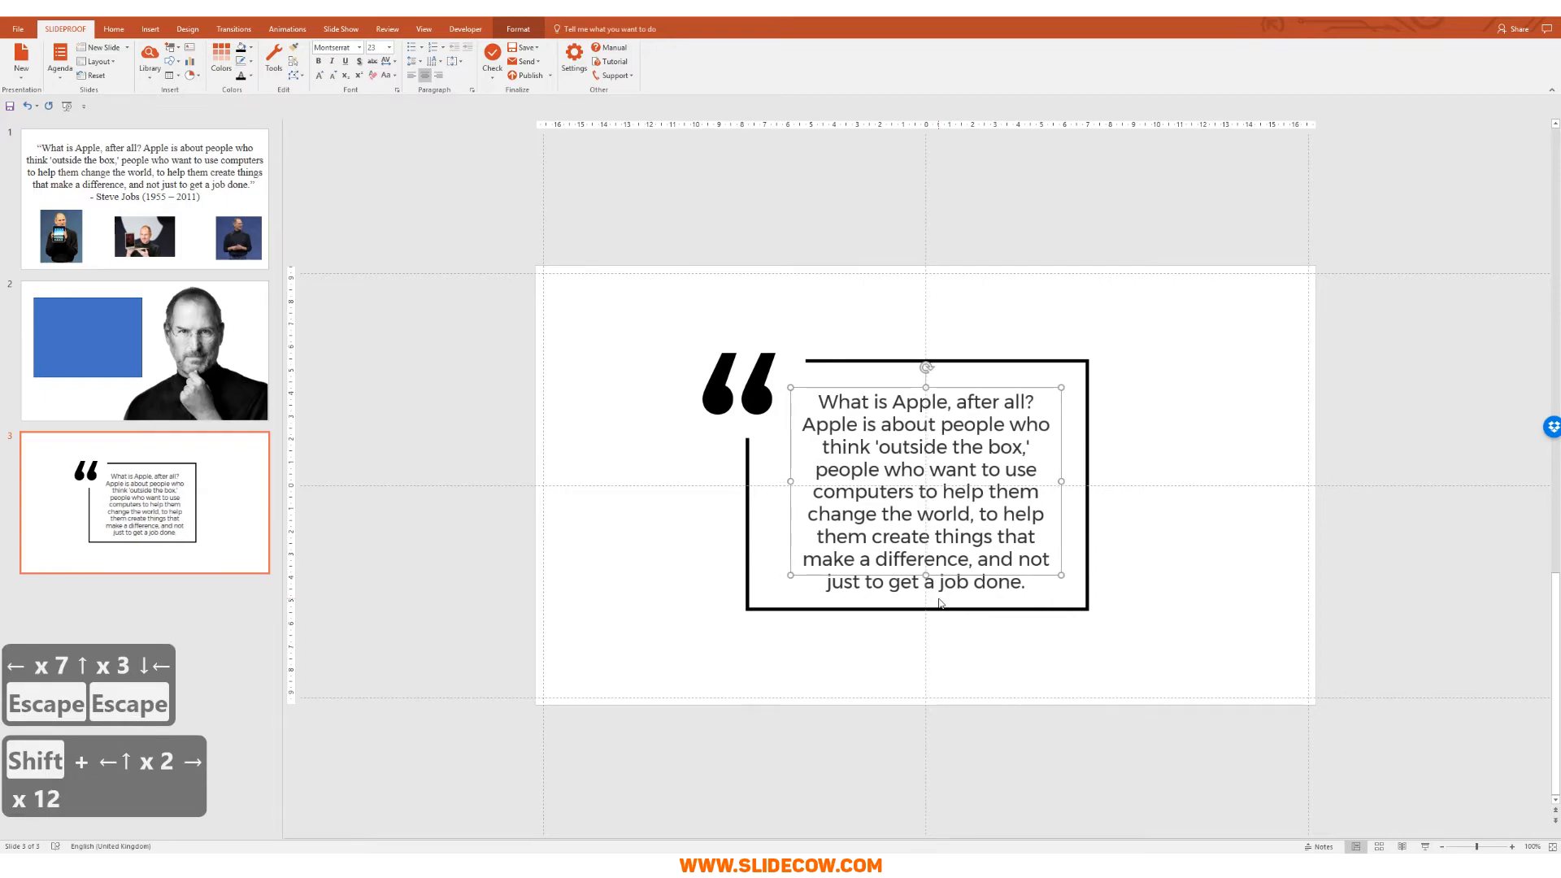
pyautogui.press('Escape')
pyautogui.press('Escape')
pyautogui.press('Escape')
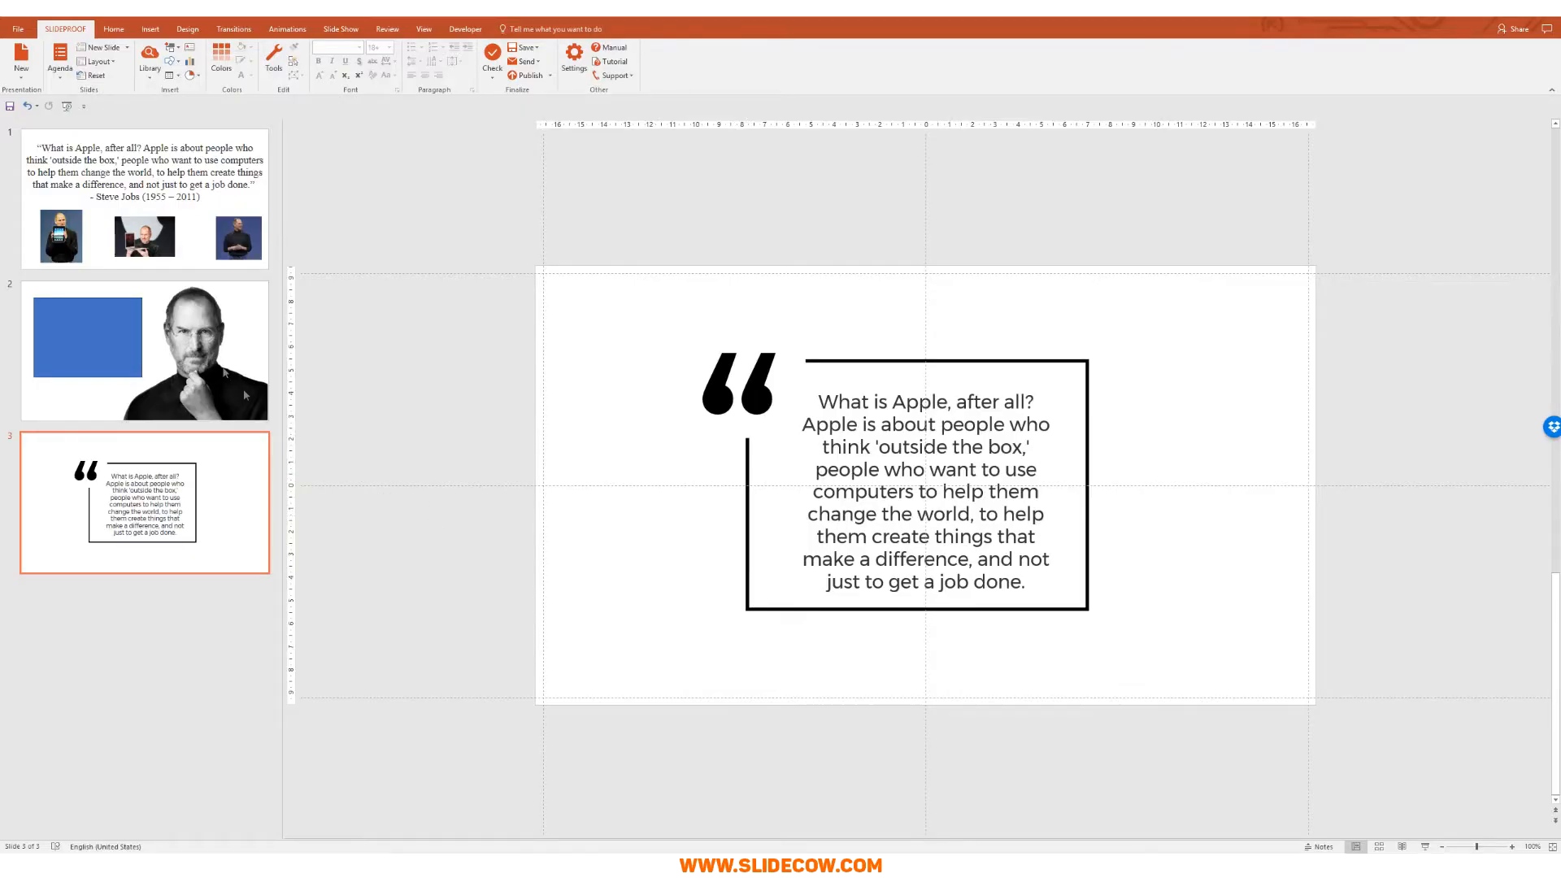
# Step: Delete the blue placeholder rectangle from the portrait slide, slide 2
pyautogui.click(245, 395)
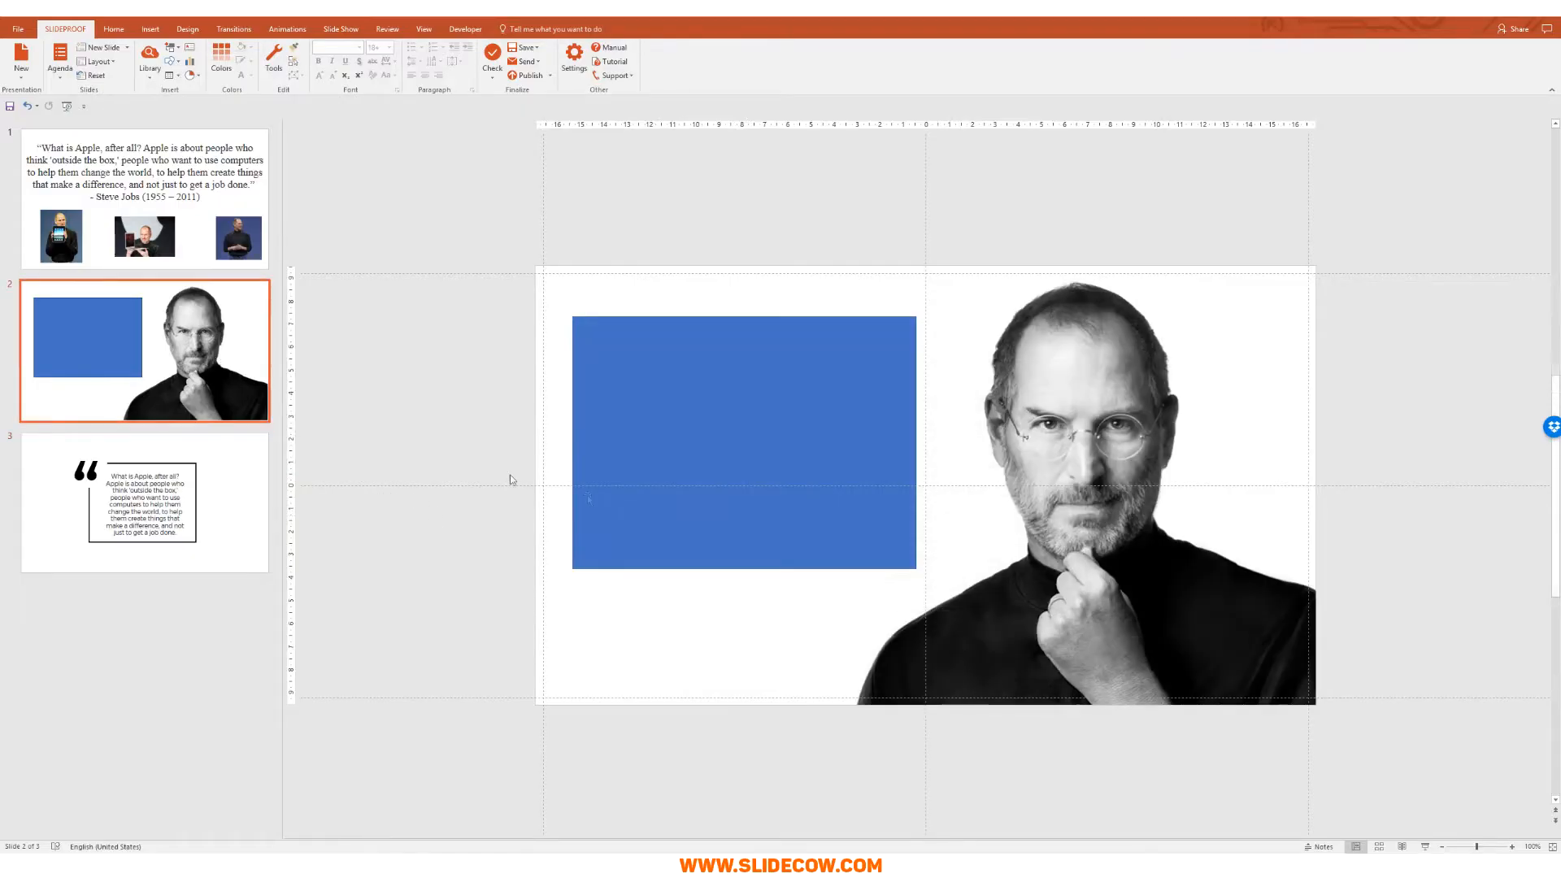
pyautogui.press('Delete')
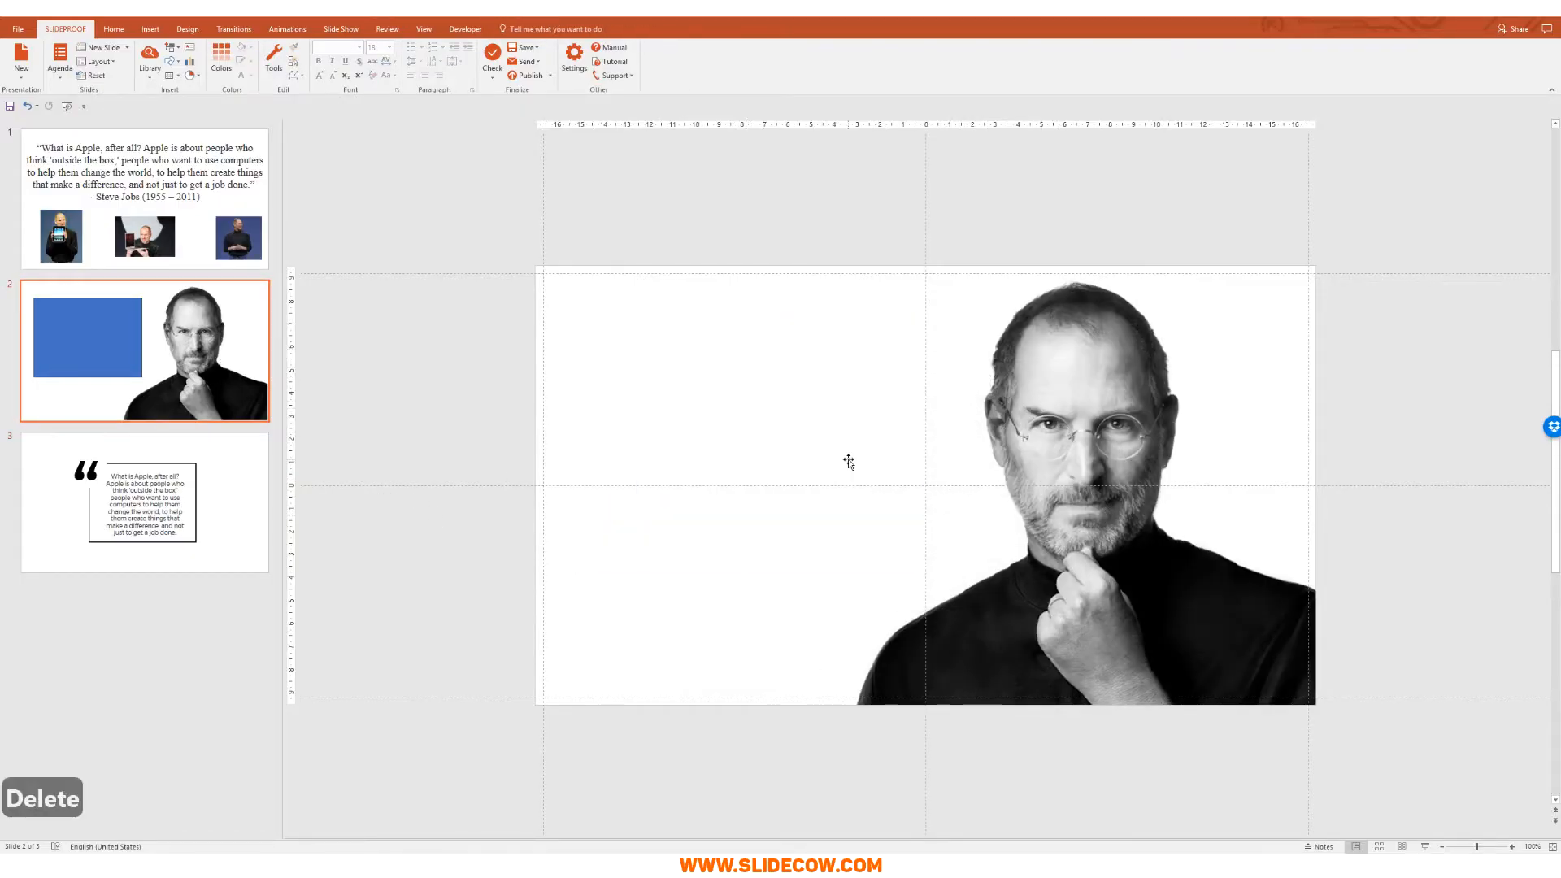
pyautogui.click(253, 545)
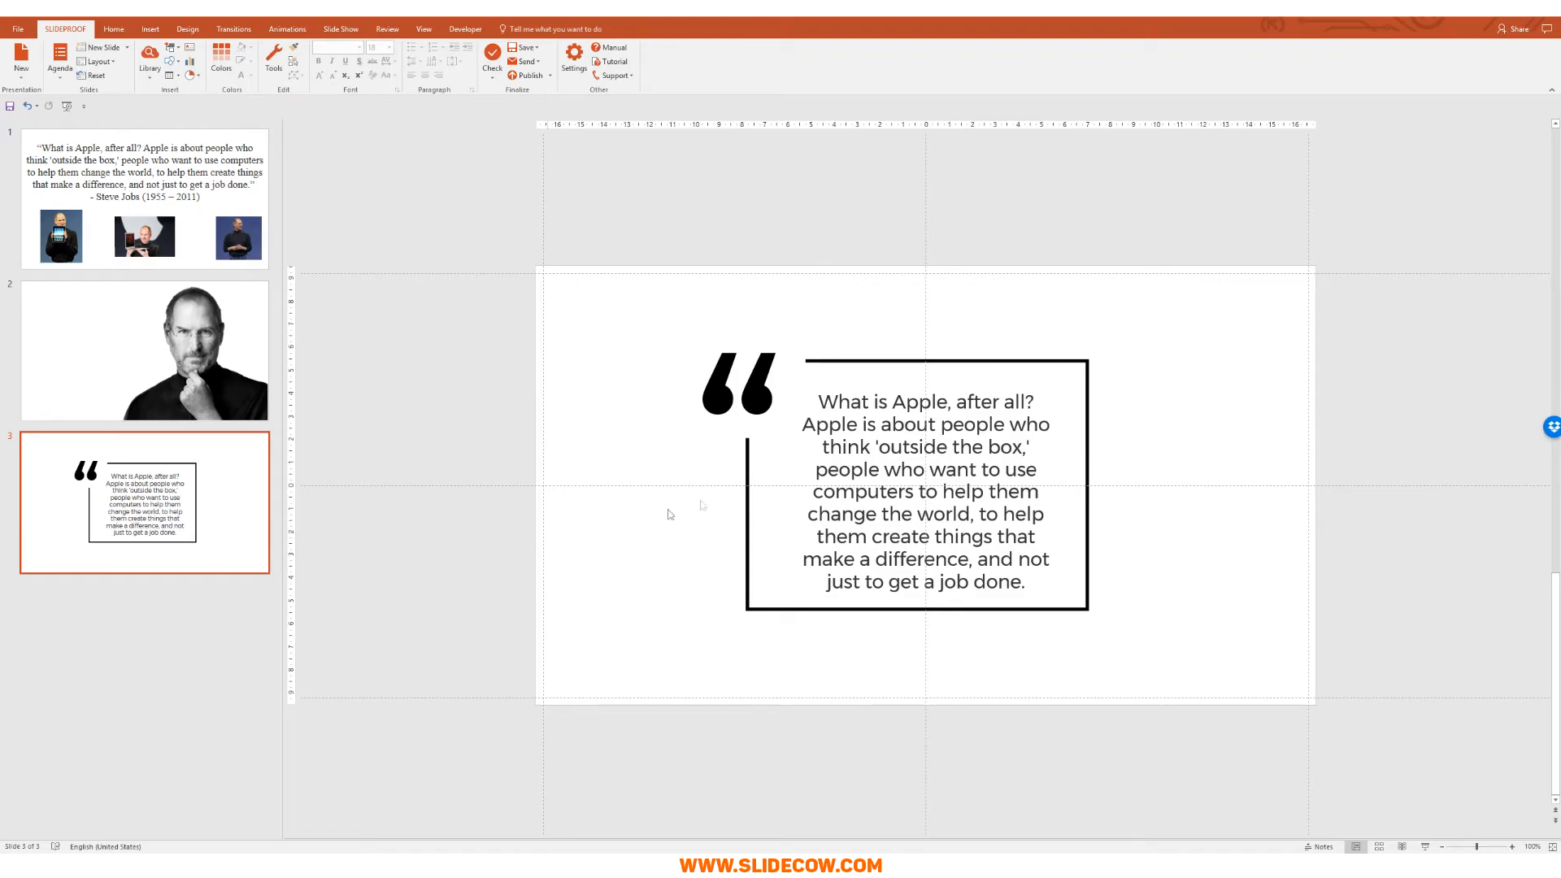
# Step: Group the quote mark, frame and quote text on slide 3 and paste the group onto slide 2
pyautogui.moveTo(575, 297); pyautogui.dragTo(1284, 746)
pyautogui.hotkey('ctrl', 'g')
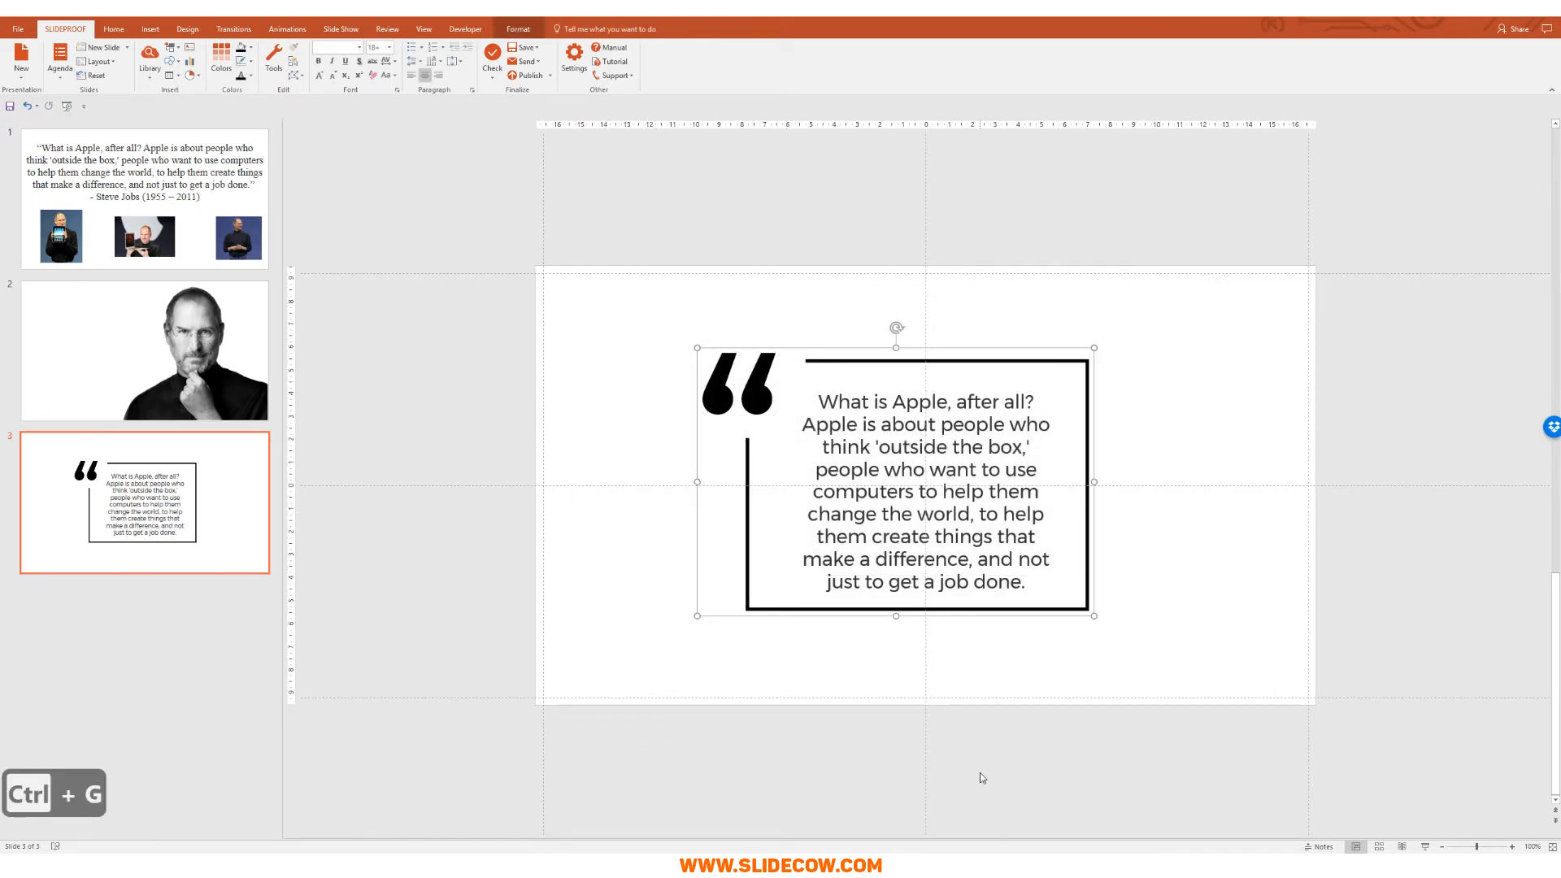
pyautogui.hotkey('ctrl', 'c')
pyautogui.click(145, 351)
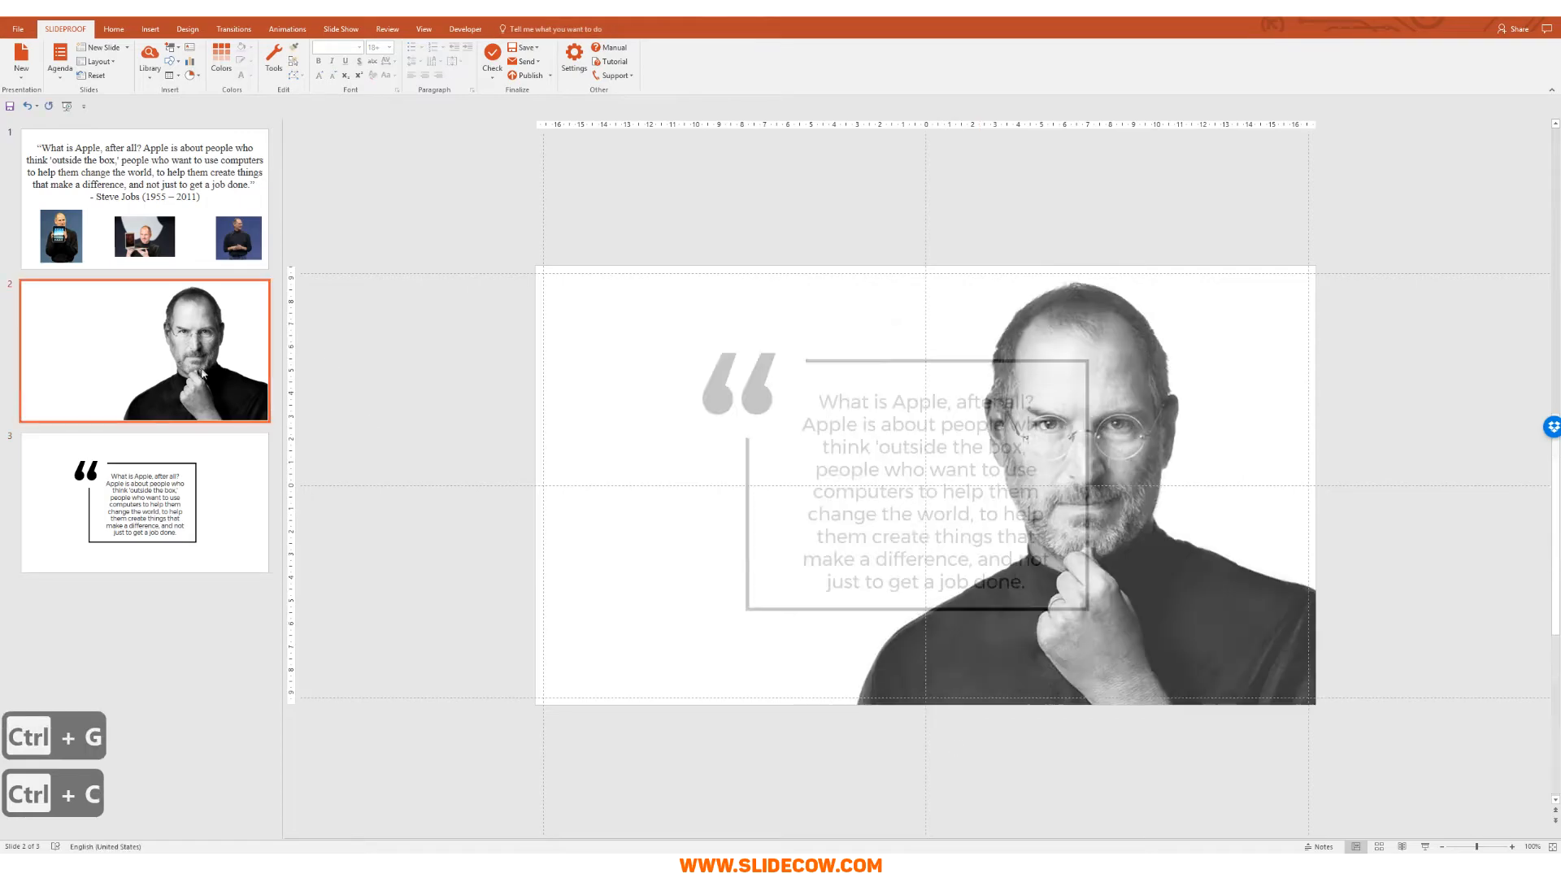
pyautogui.hotkey('ctrl', 'v')
pyautogui.hotkey('ctrl', 'z')
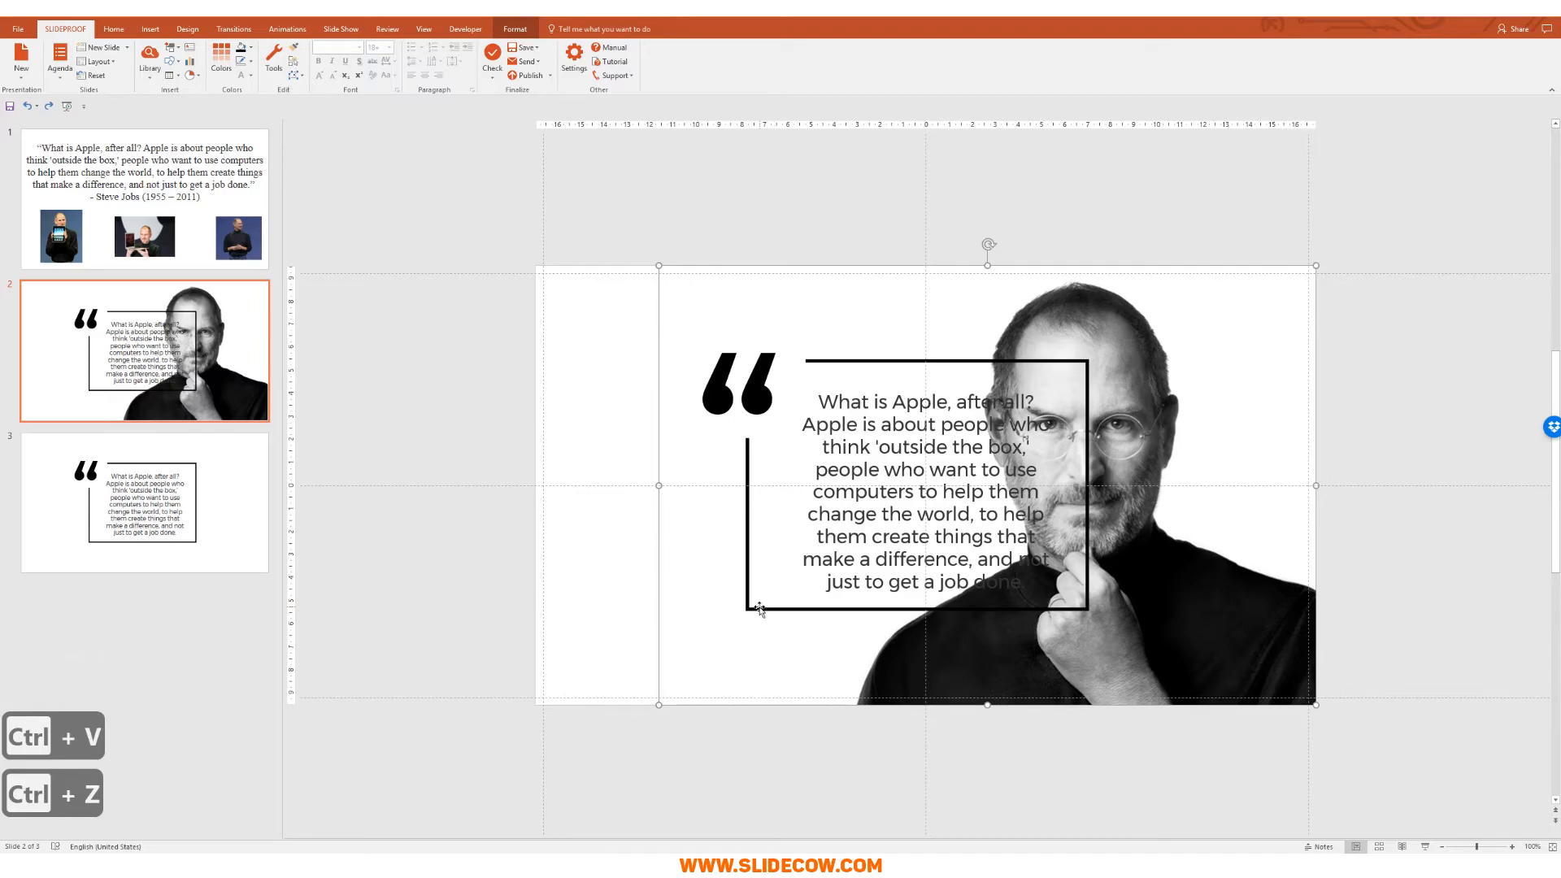
# Step: Move the quote group to the upper-left white space, clear of the portrait
pyautogui.click(758, 611)
pyautogui.moveTo(758, 610); pyautogui.dragTo(620, 561)
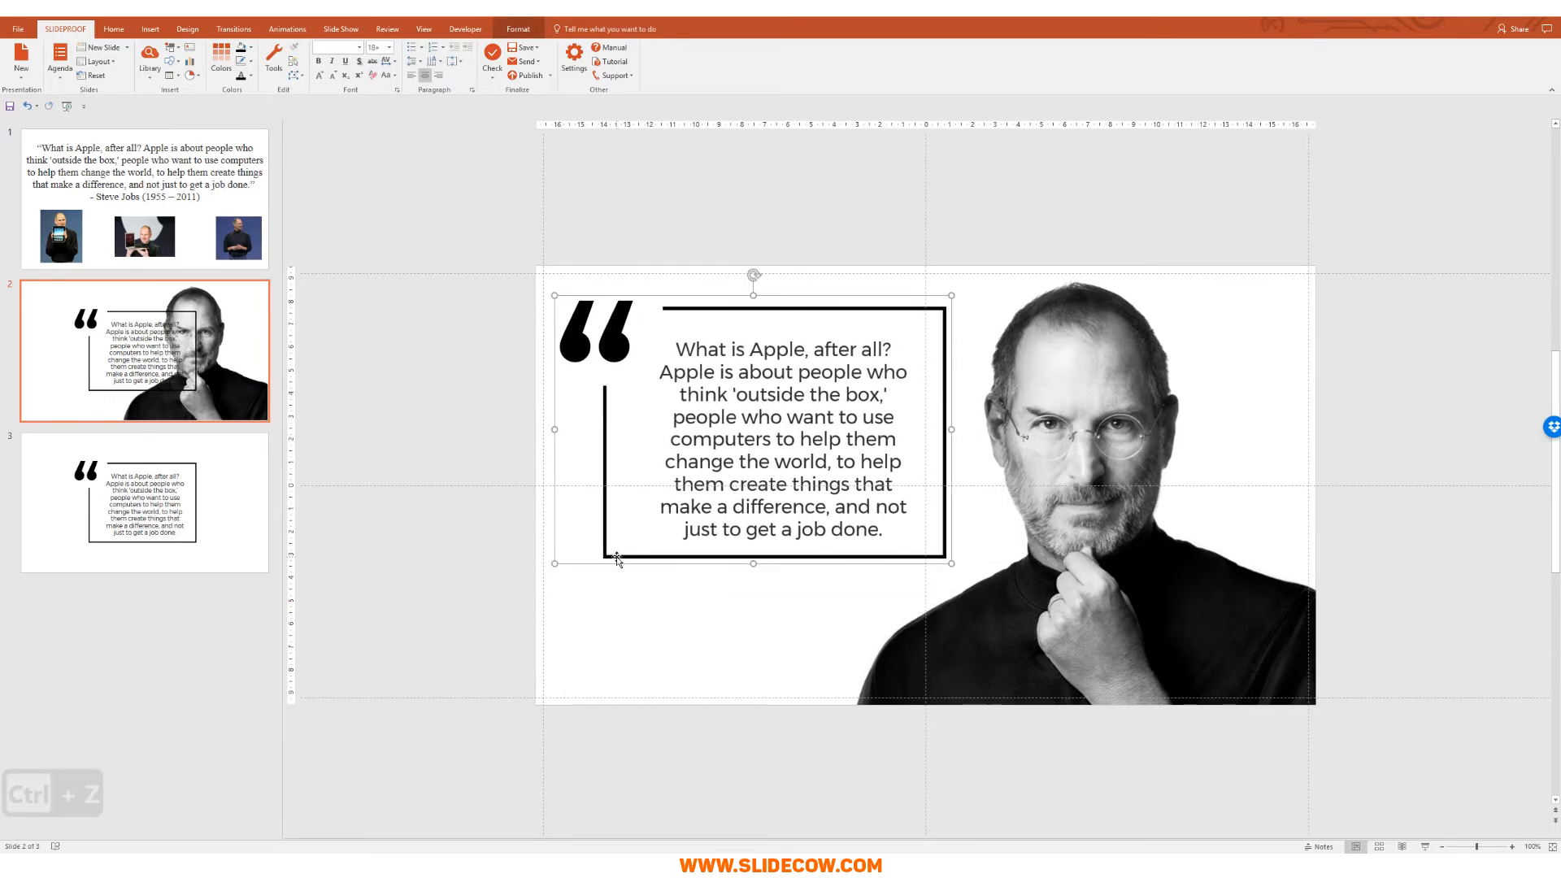
pyautogui.press('Left')
pyautogui.press('Left')
pyautogui.press('Left')
pyautogui.press('Left')
pyautogui.press('Left')
pyautogui.press('Left')
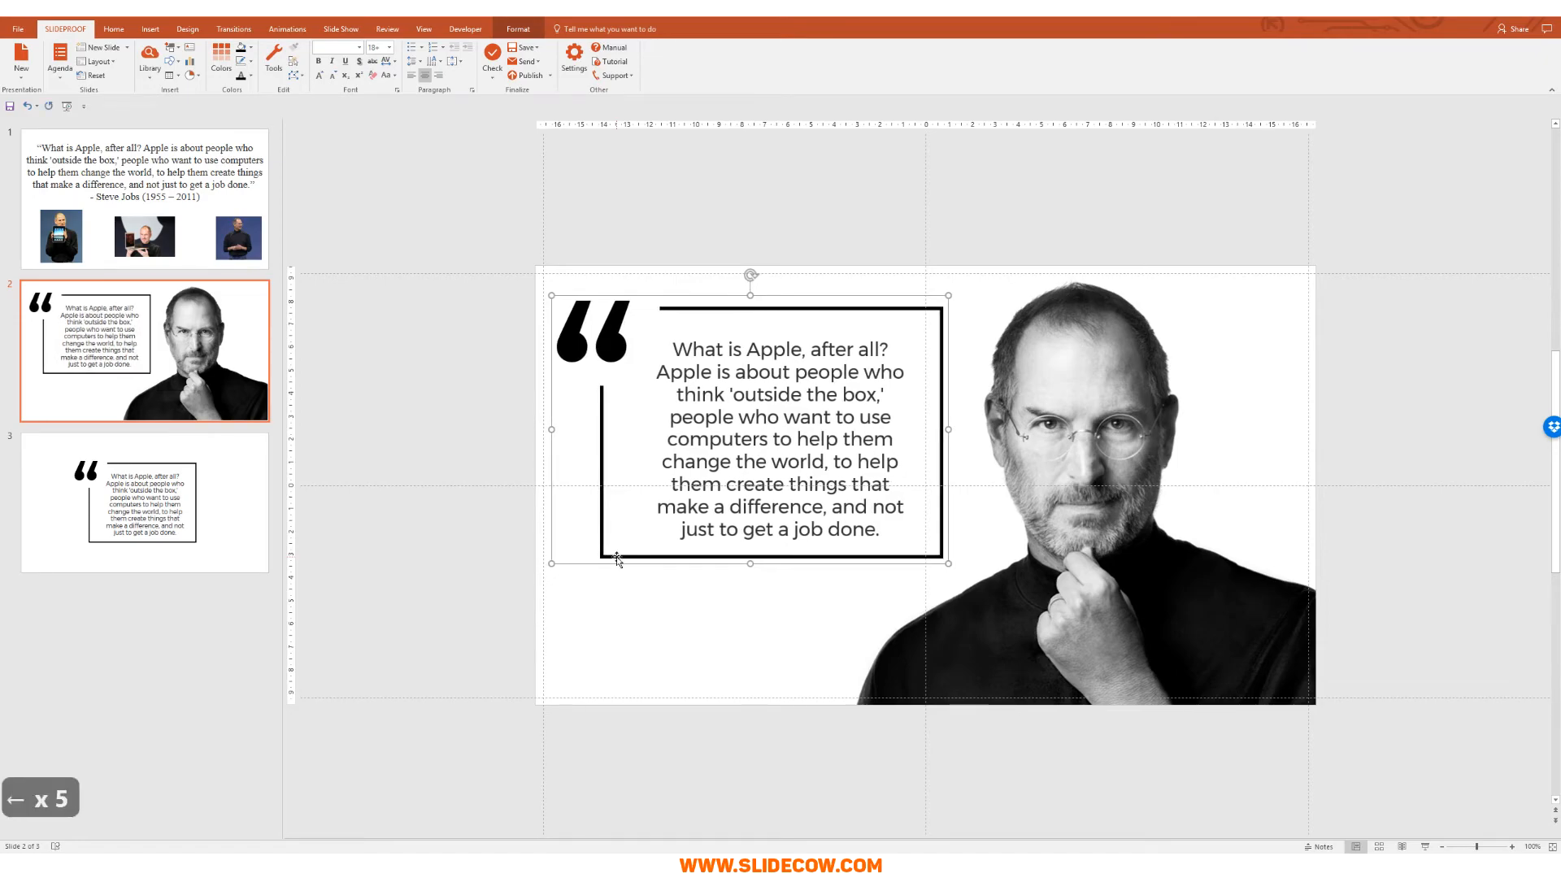
pyautogui.press('Left')
pyautogui.press('Up')
pyautogui.press('Up')
pyautogui.press('Up')
pyautogui.press('Up')
pyautogui.press('Up')
pyautogui.press('Up')
pyautogui.press('Up')
pyautogui.press('Up')
pyautogui.press('Up')
pyautogui.press('Up')
pyautogui.press('Up')
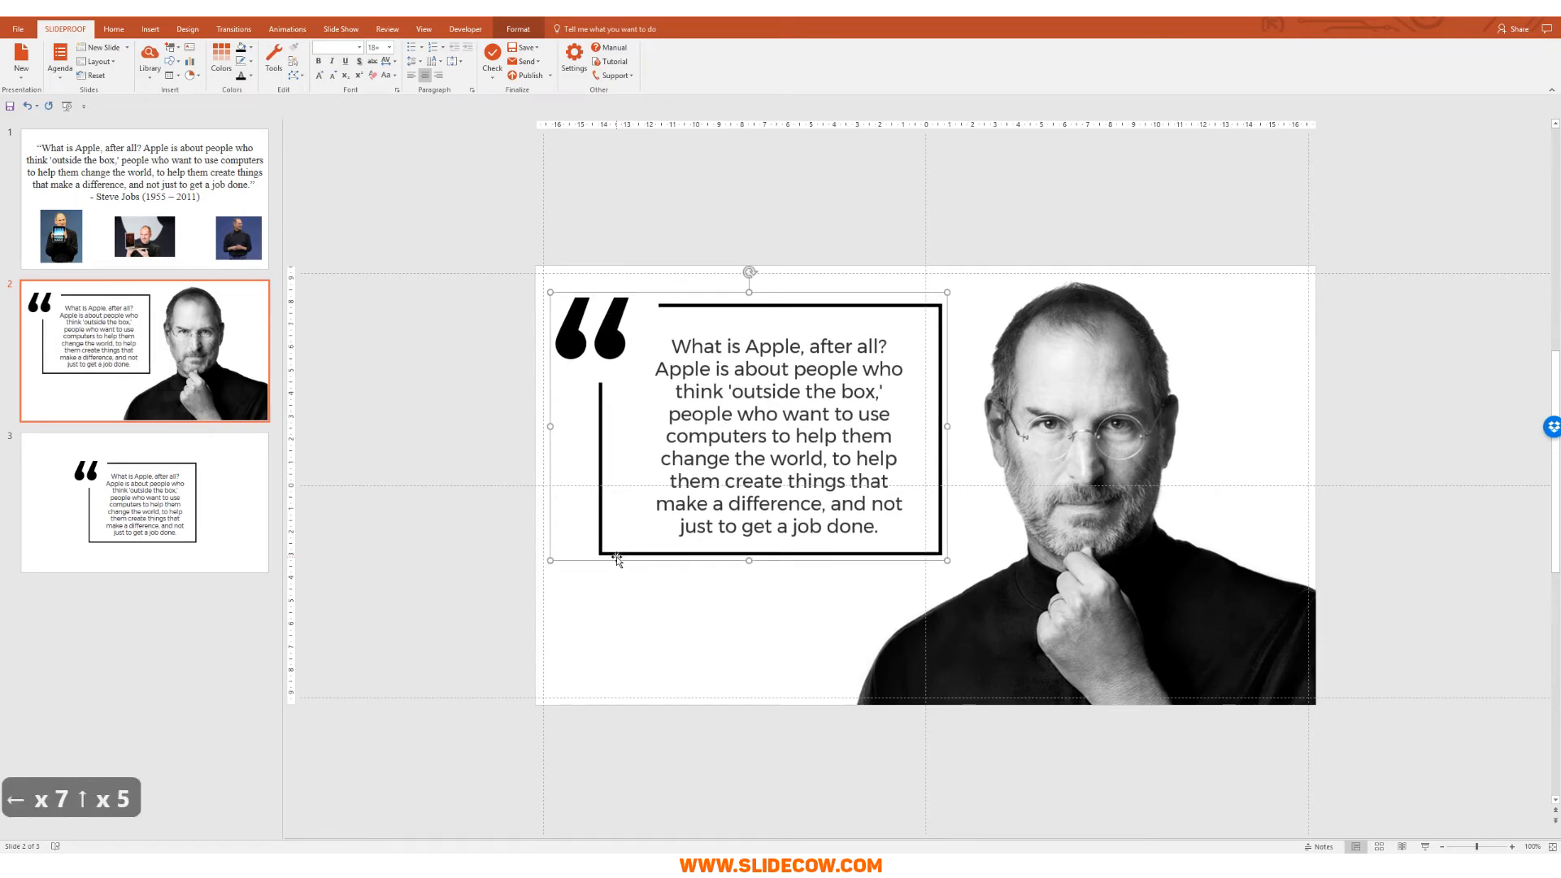
pyautogui.press('Up')
pyautogui.press('Up')
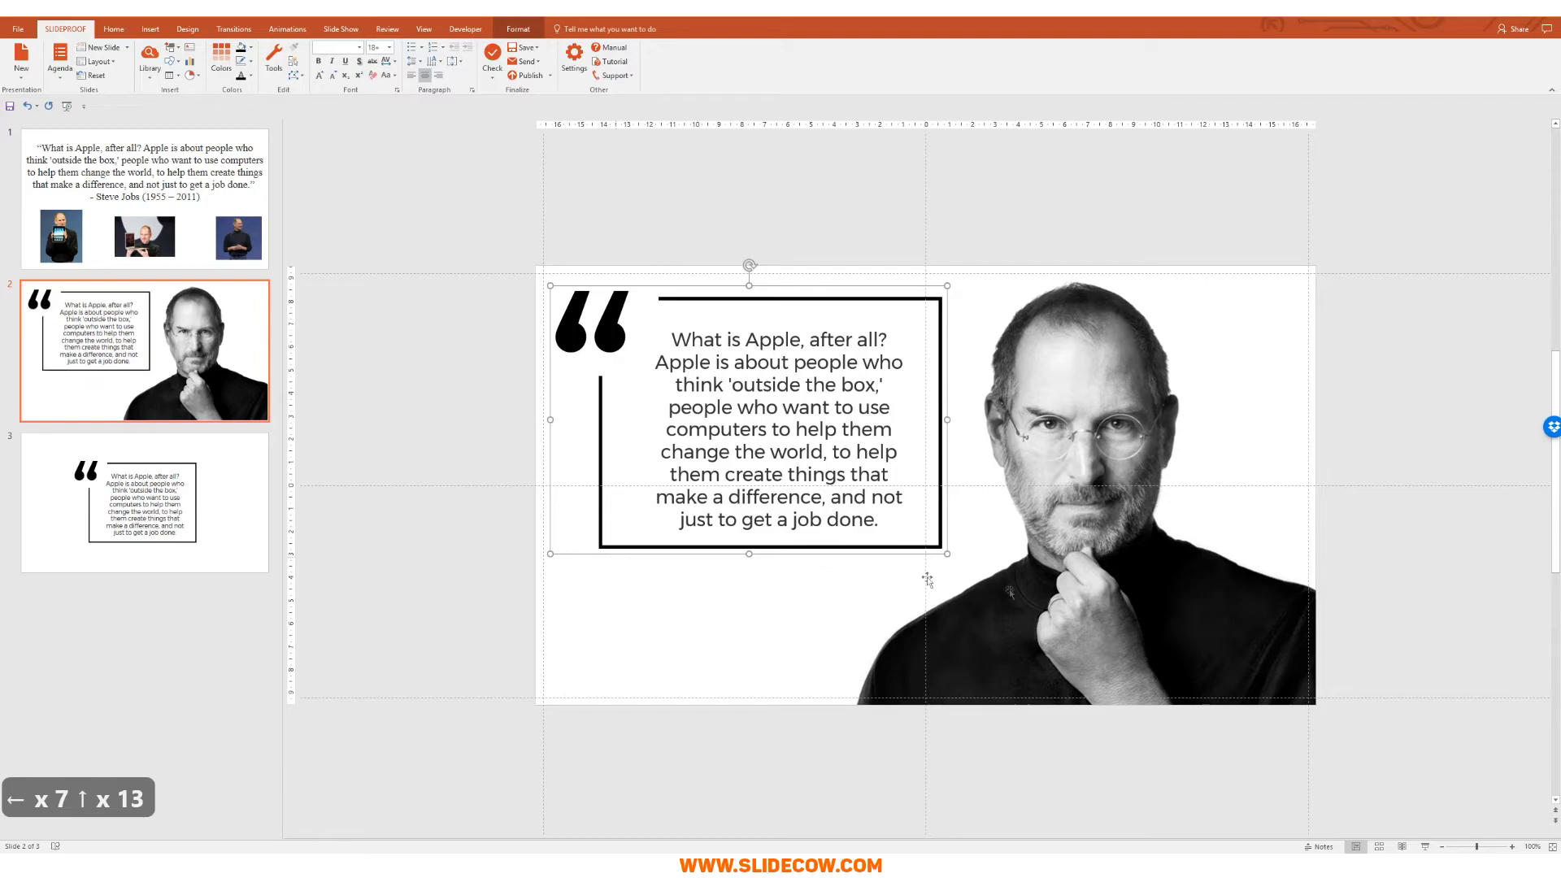
pyautogui.click(1077, 747)
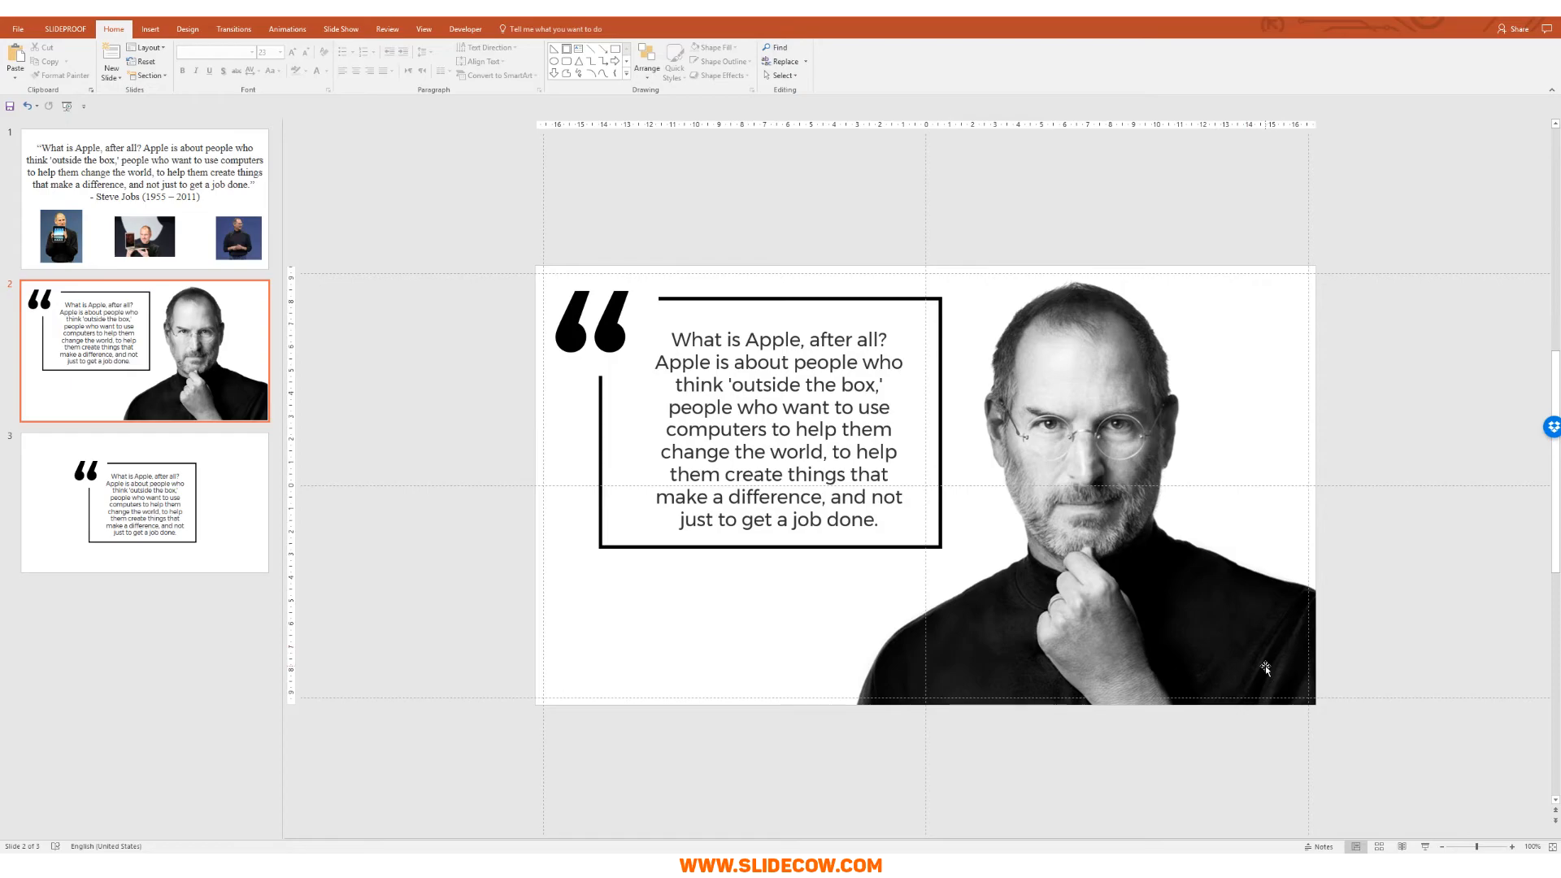
# Step: Add a text box reading 'Steve Jobs (1955 - 2011)' at the portrait's bottom and select its text
pyautogui.click(150, 29)
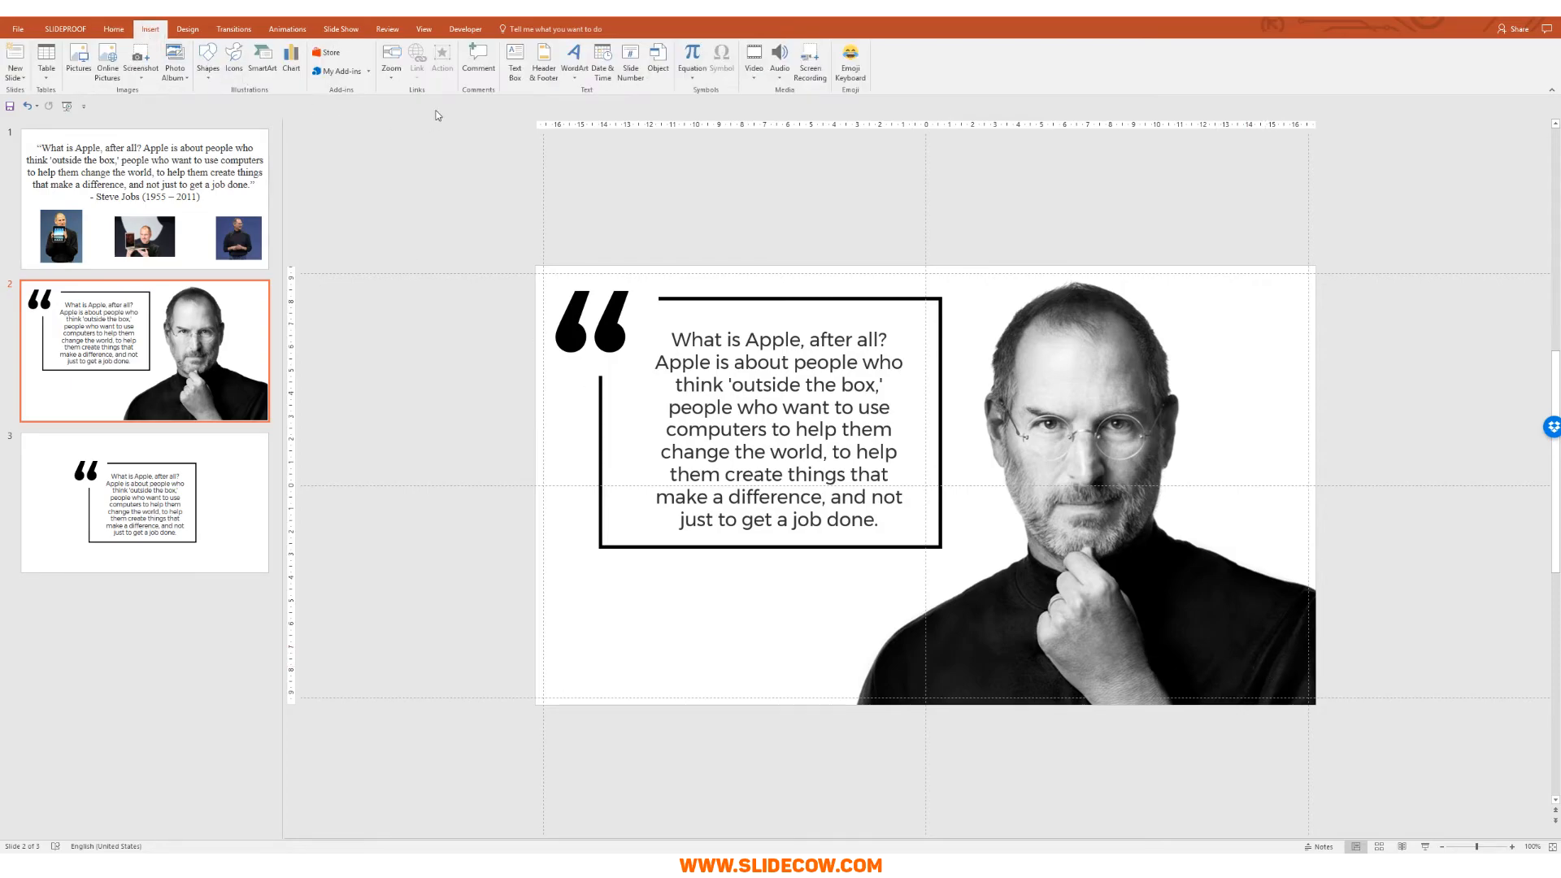
pyautogui.click(518, 61)
pyautogui.moveTo(1082, 660); pyautogui.dragTo(1288, 689)
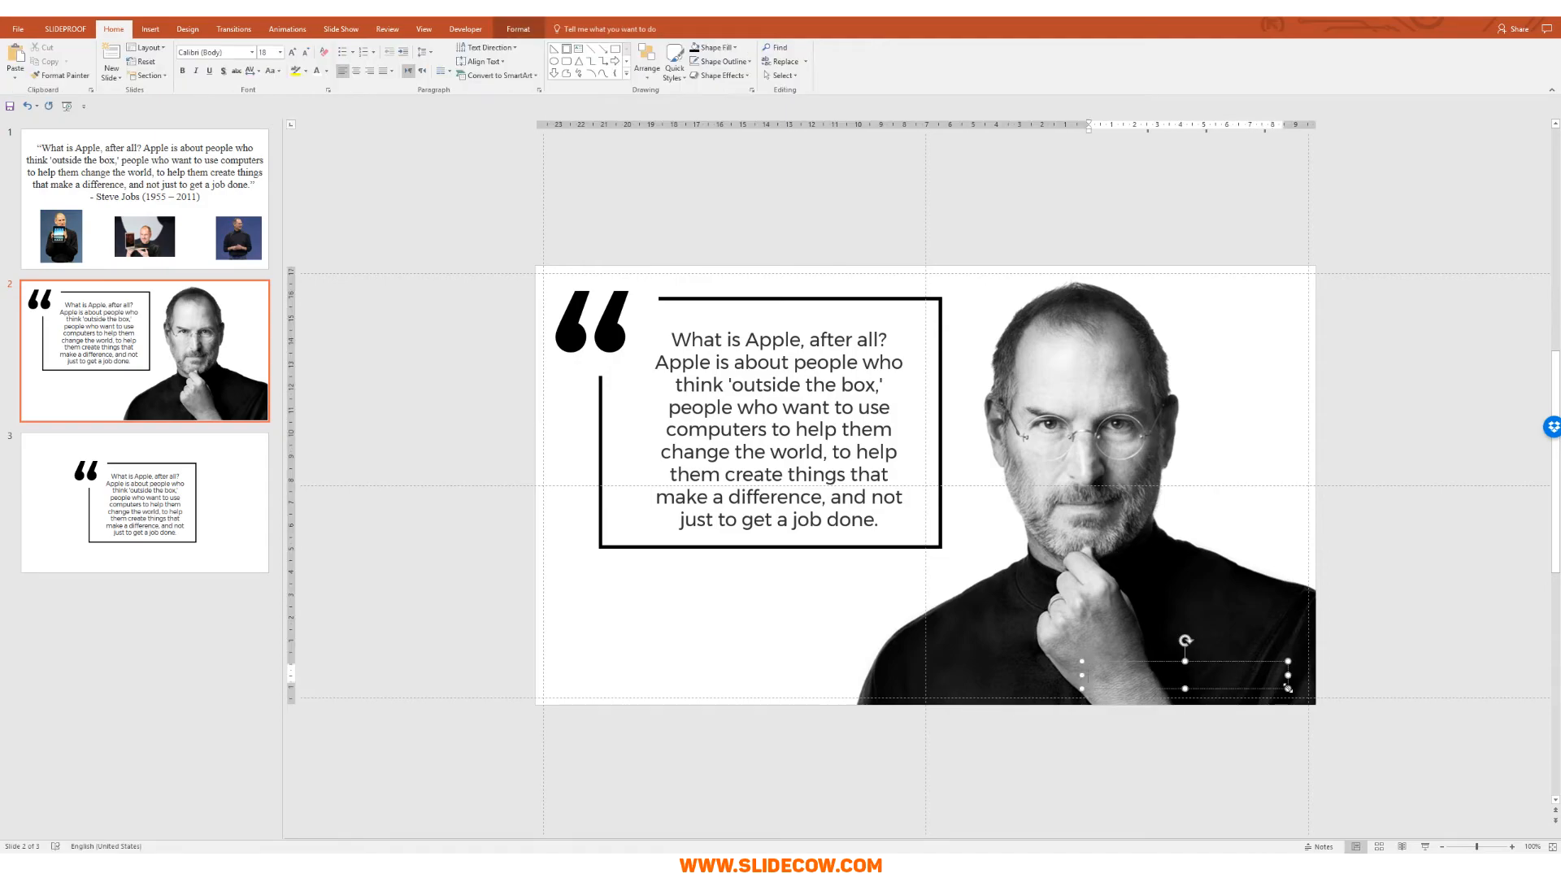
pyautogui.write('Steve Jobs (1955 - 2011)')
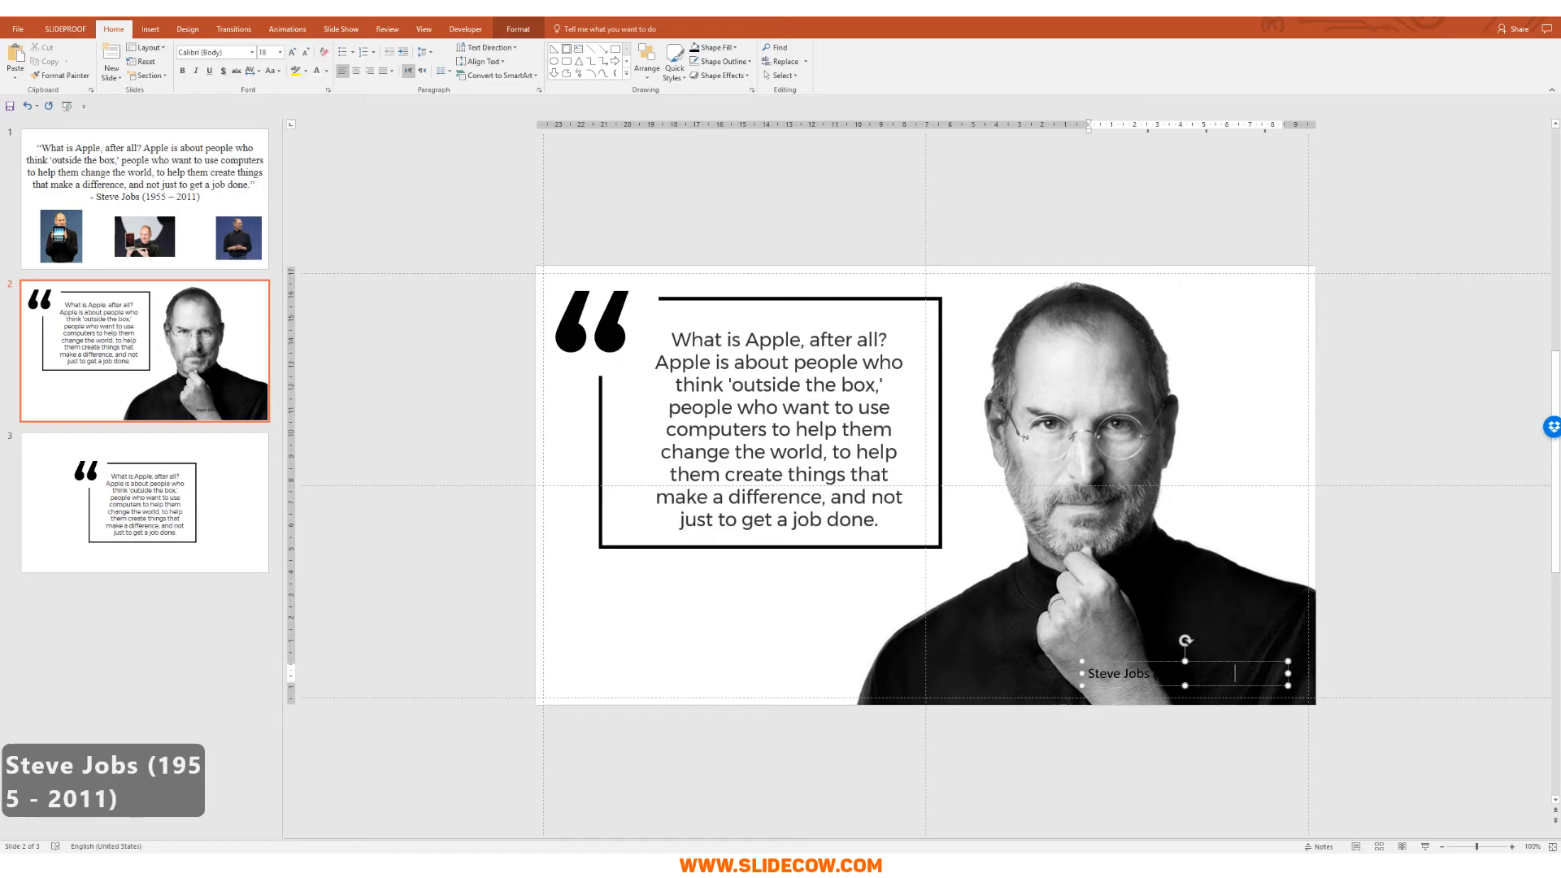
pyautogui.hotkey('ctrl', 'a')
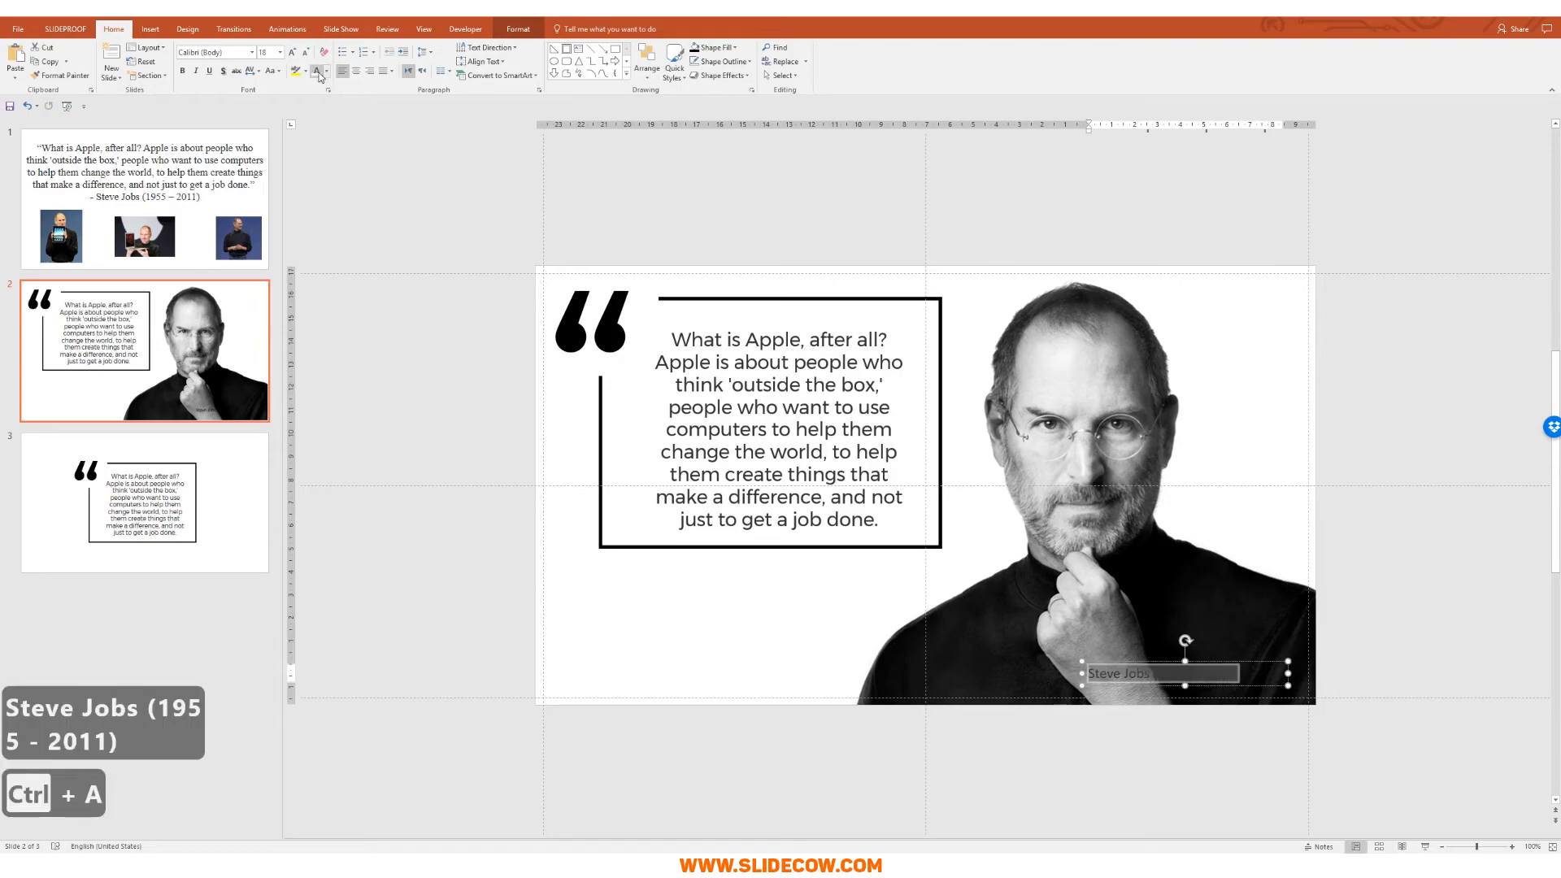